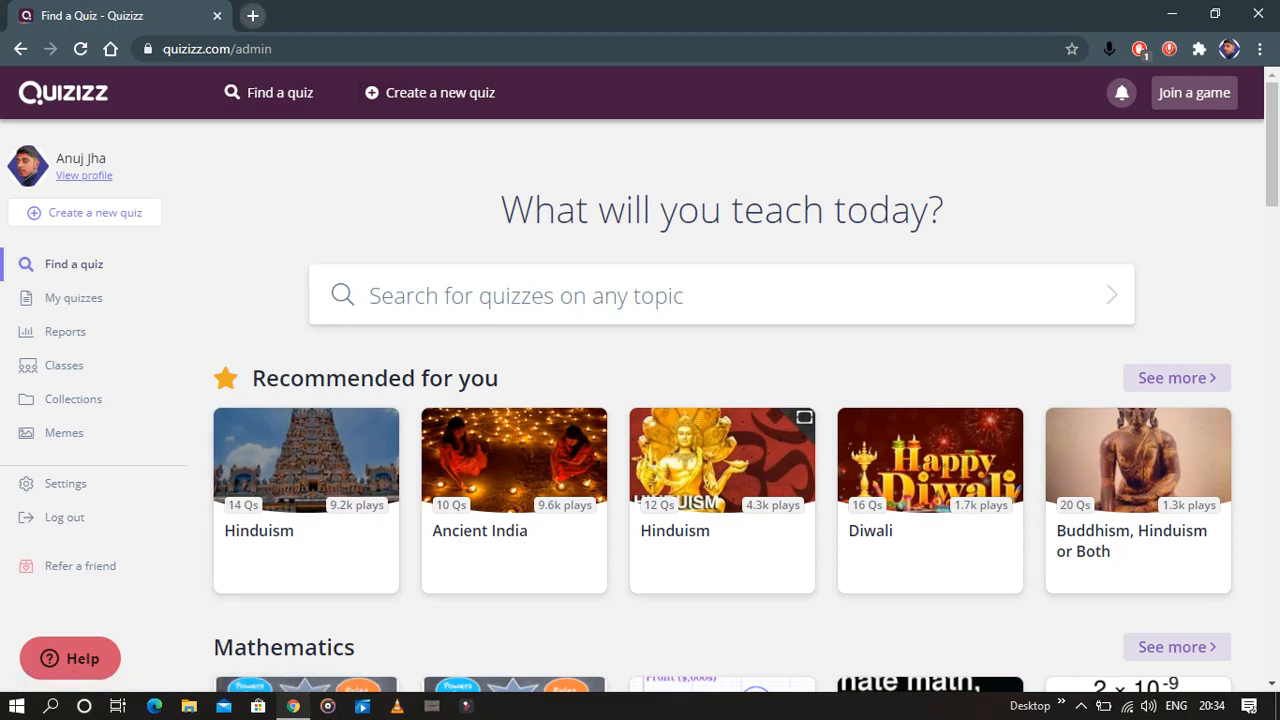
click(253, 16)
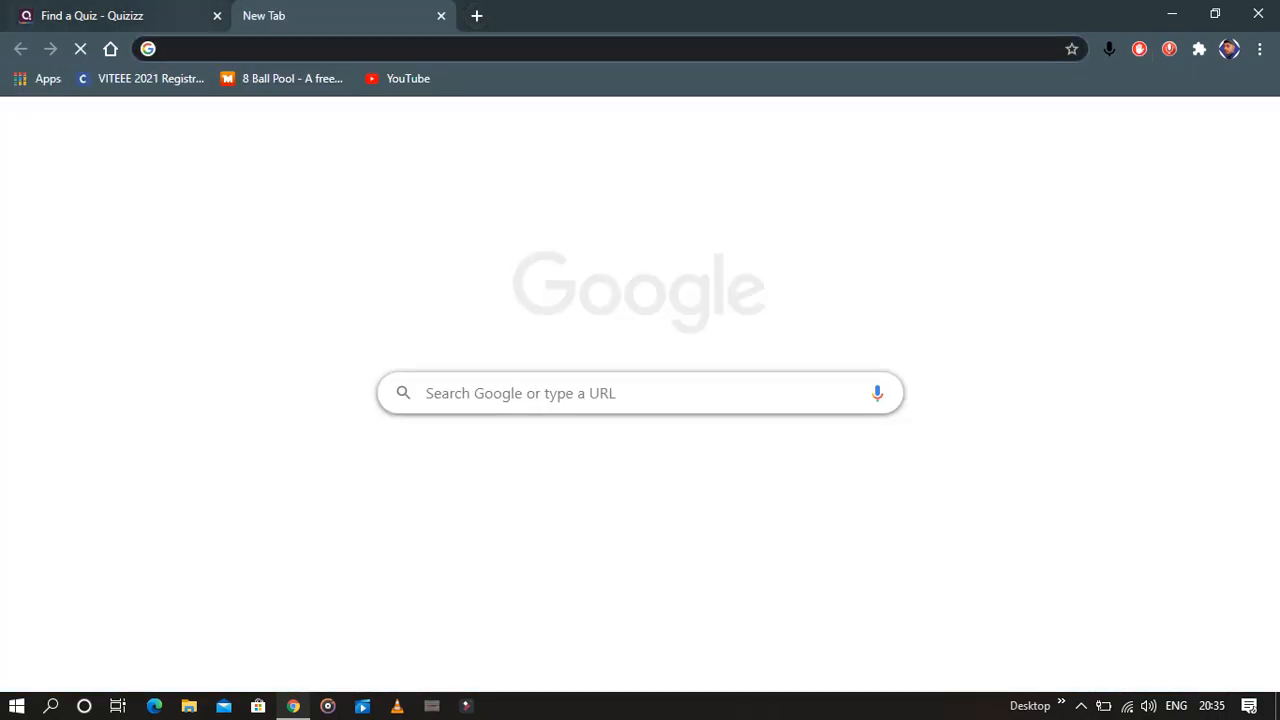
click(180, 16)
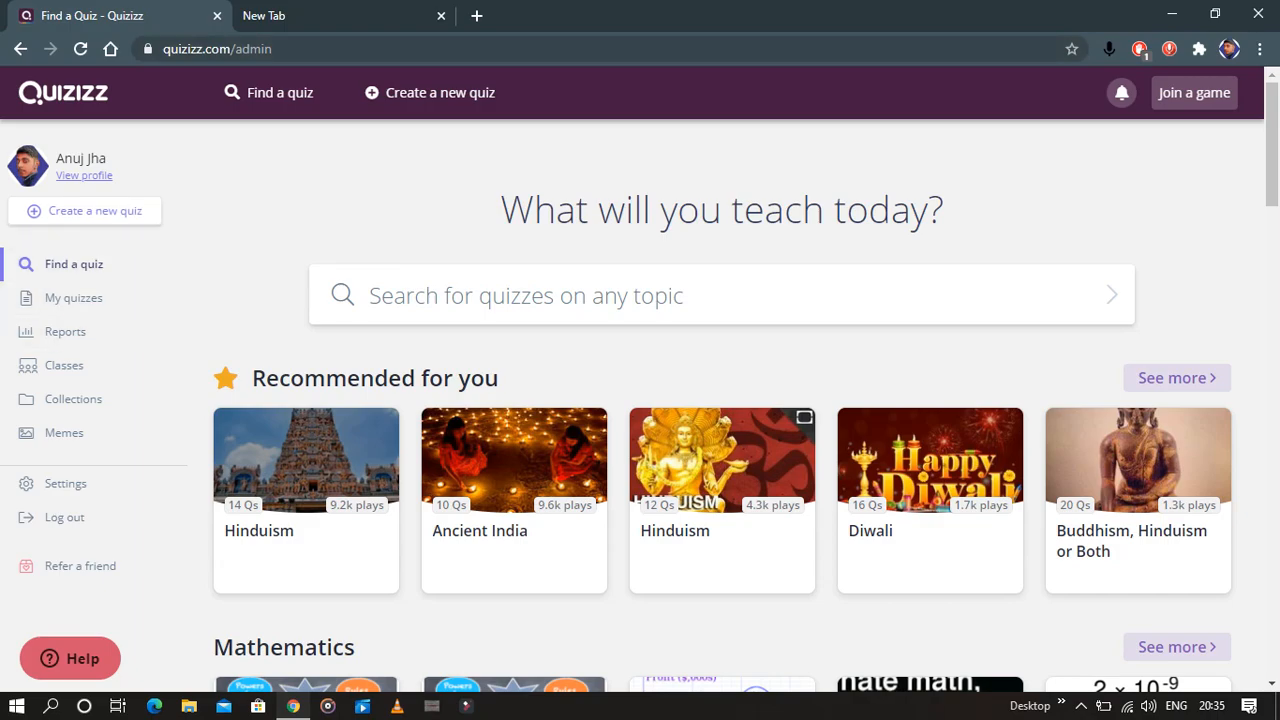
Create a new quiz named "general knowledge" with Fun as its subject
click(95, 210)
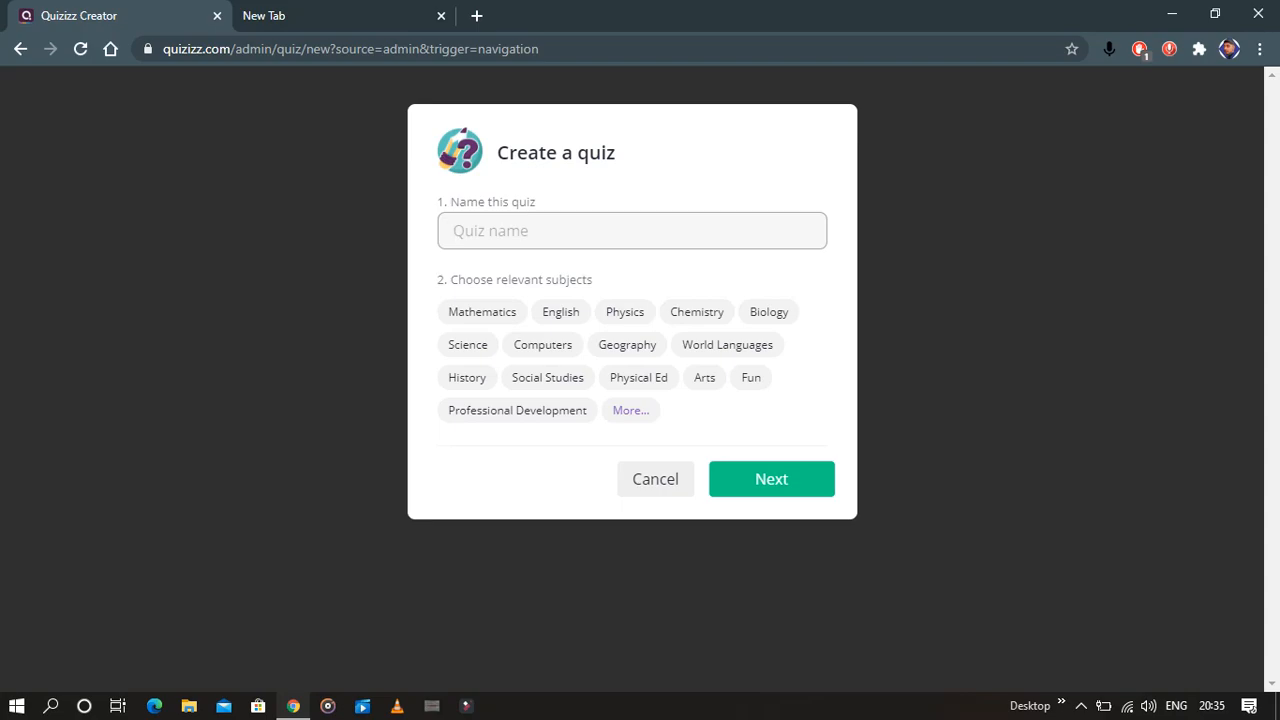
text(general knowl)
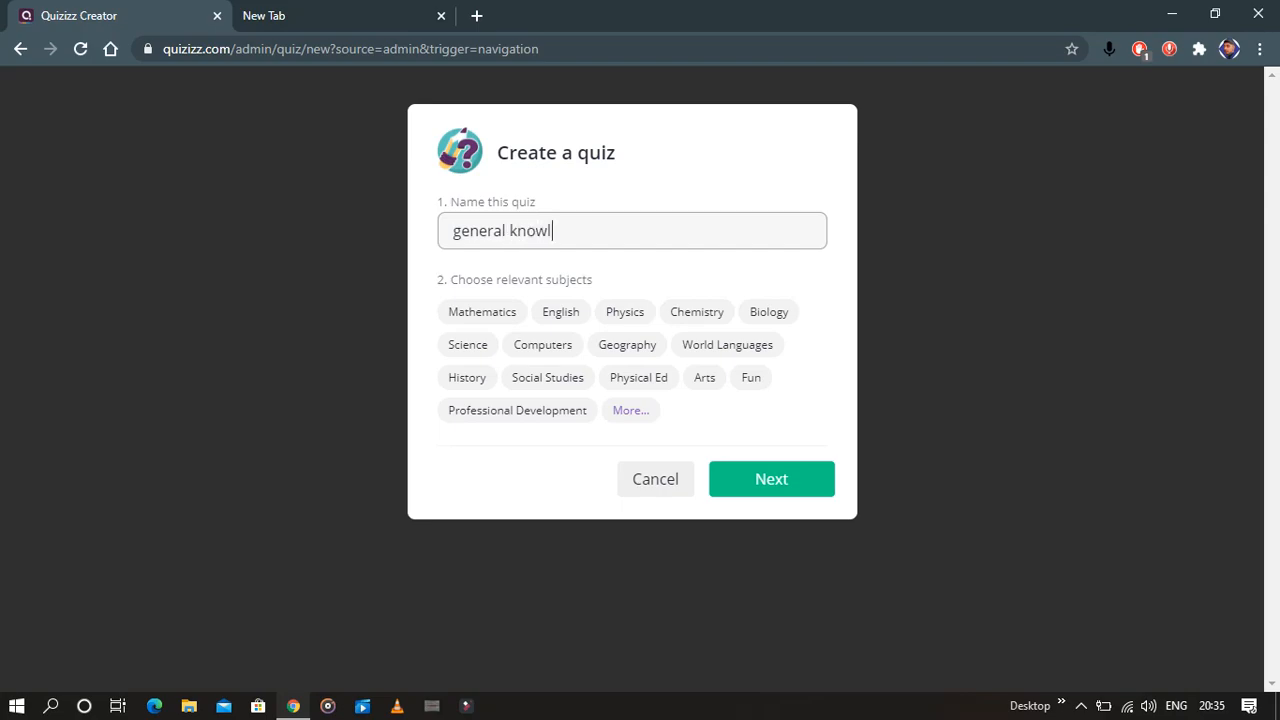
text(edge)
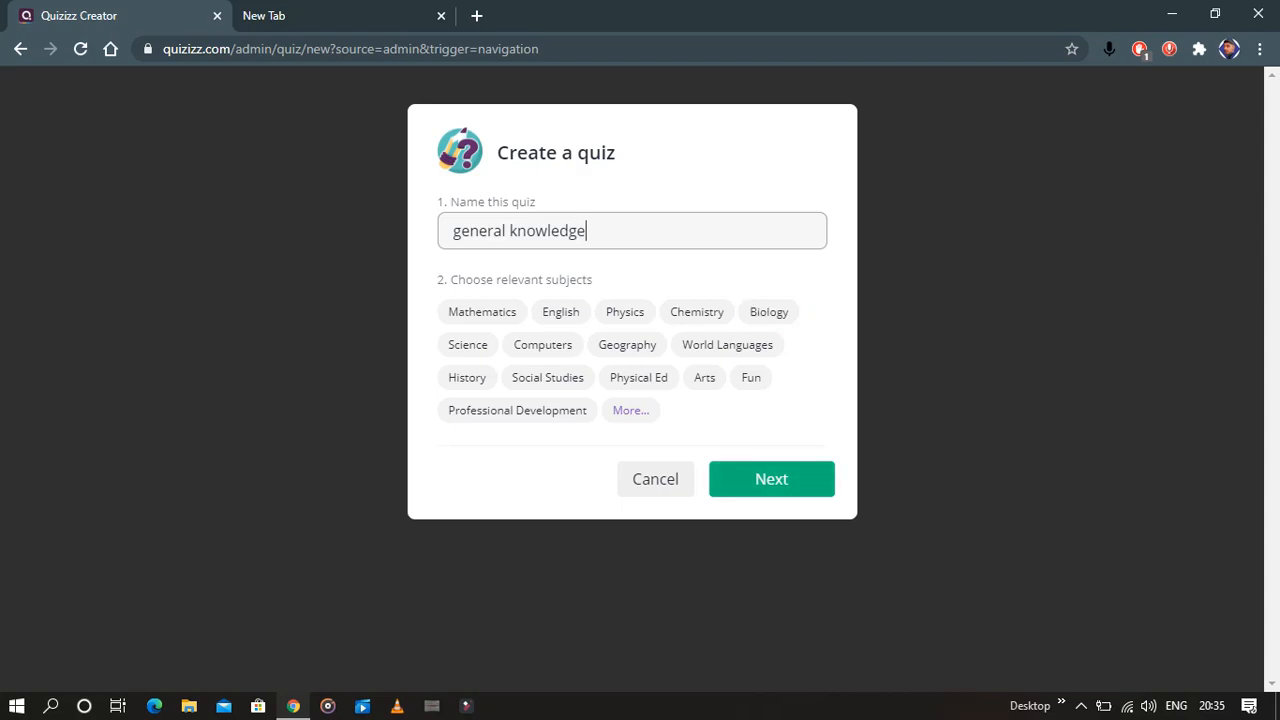
click(772, 480)
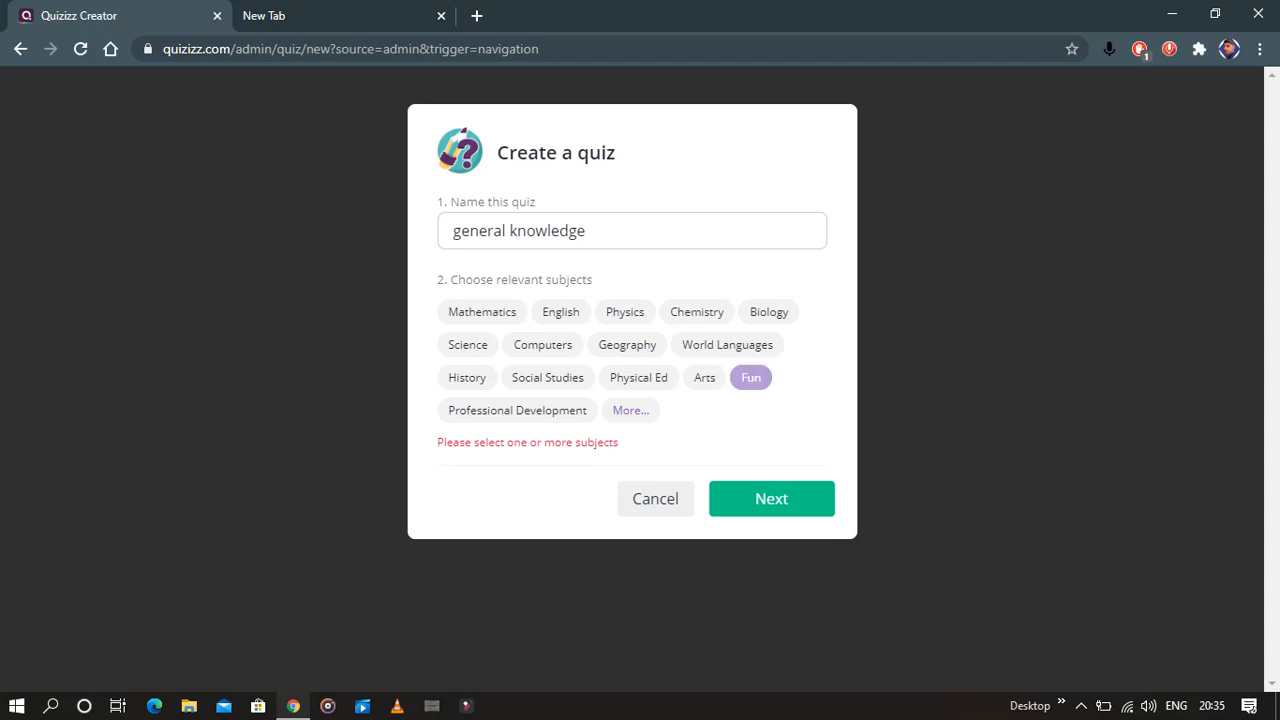
click(751, 377)
click(771, 479)
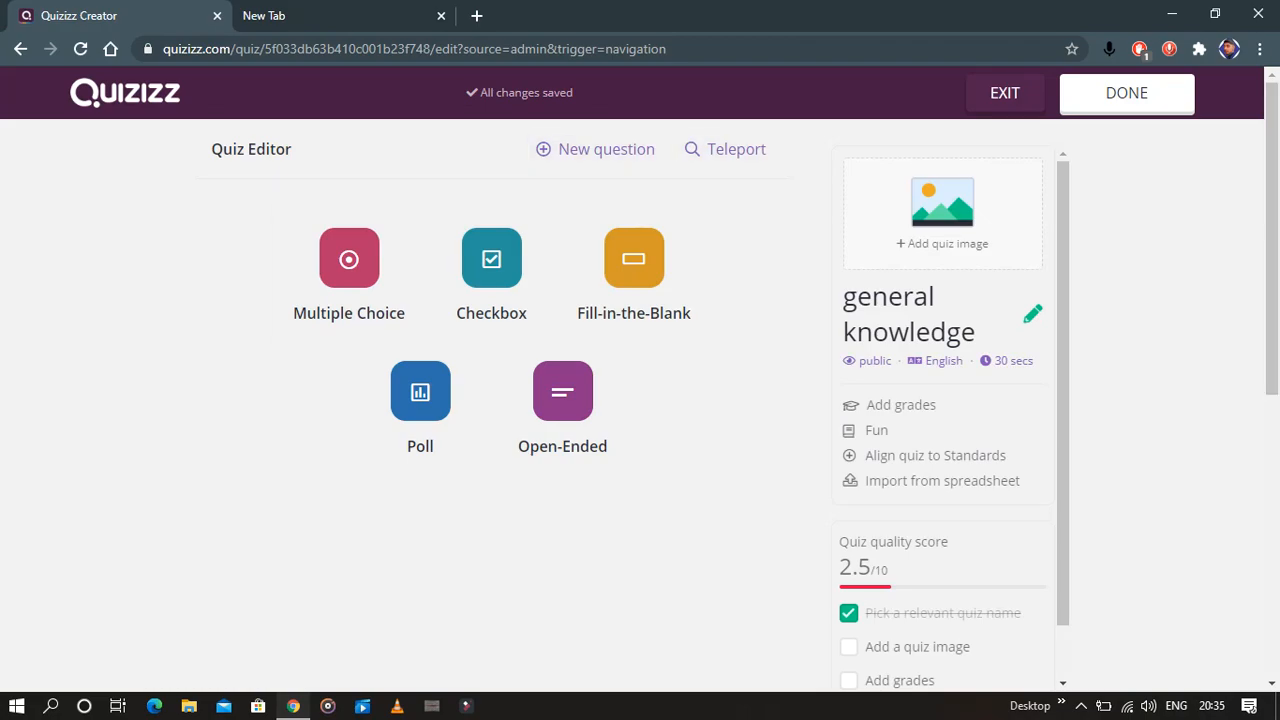
Leave the quiz editor and look through the recommended and subject quizzes and the list of own quizzes
click(20, 48)
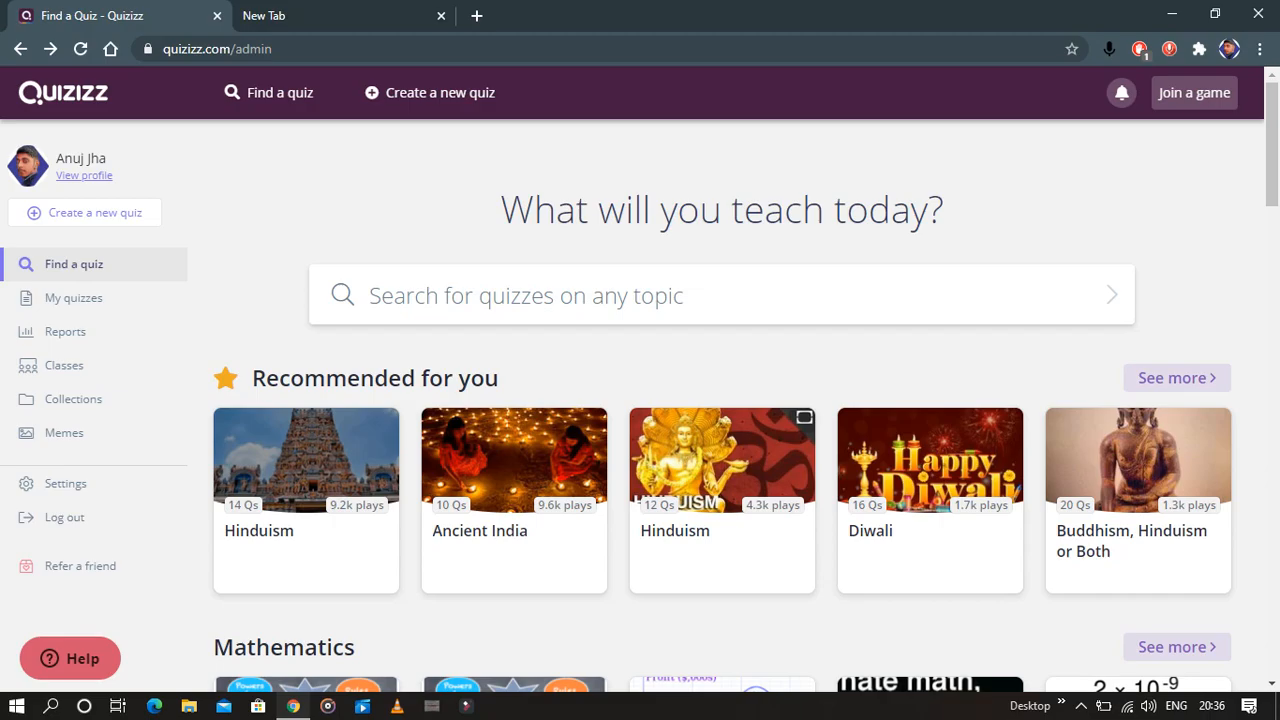
scroll(720, 400, down, 5)
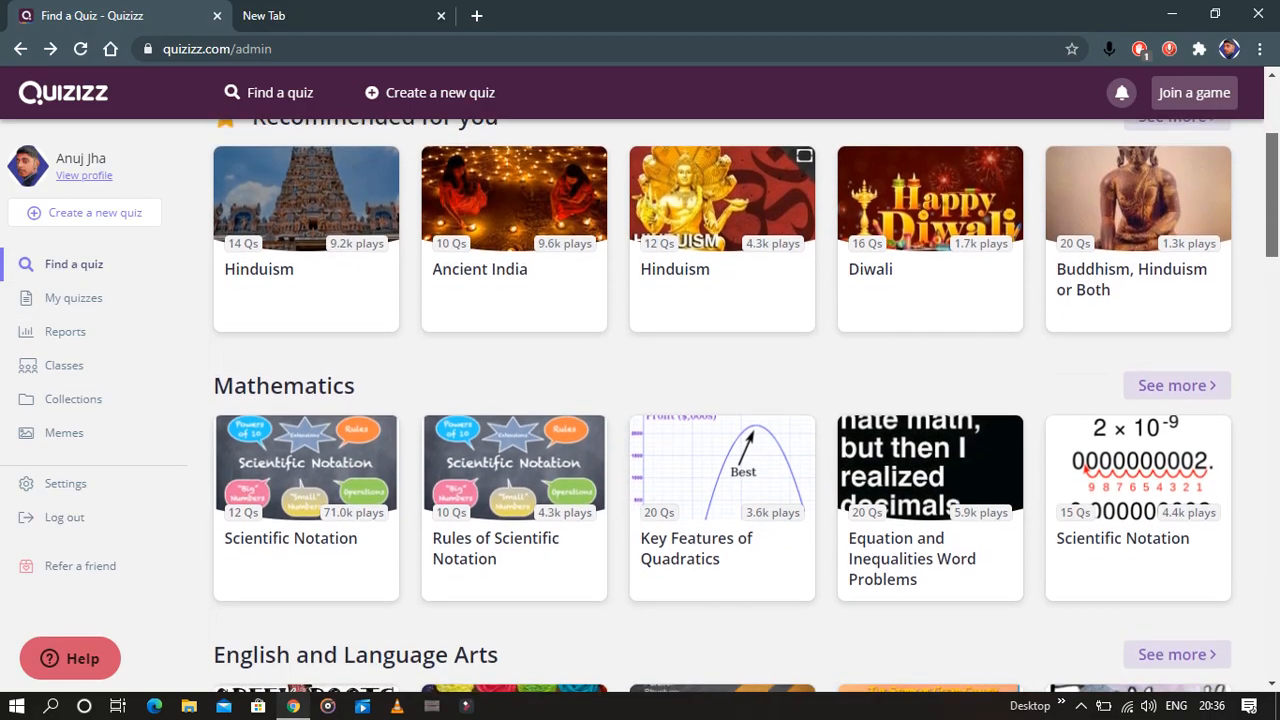
scroll(720, 400, down, 11)
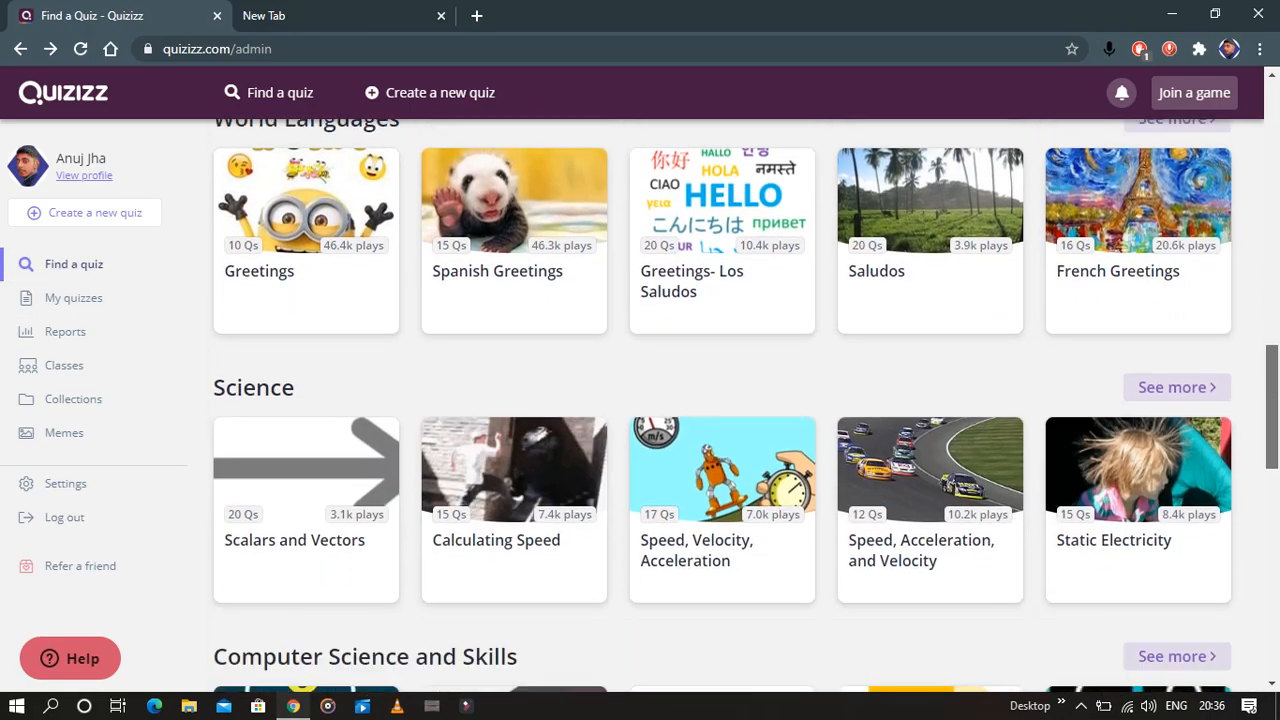
scroll(720, 400, up, 9)
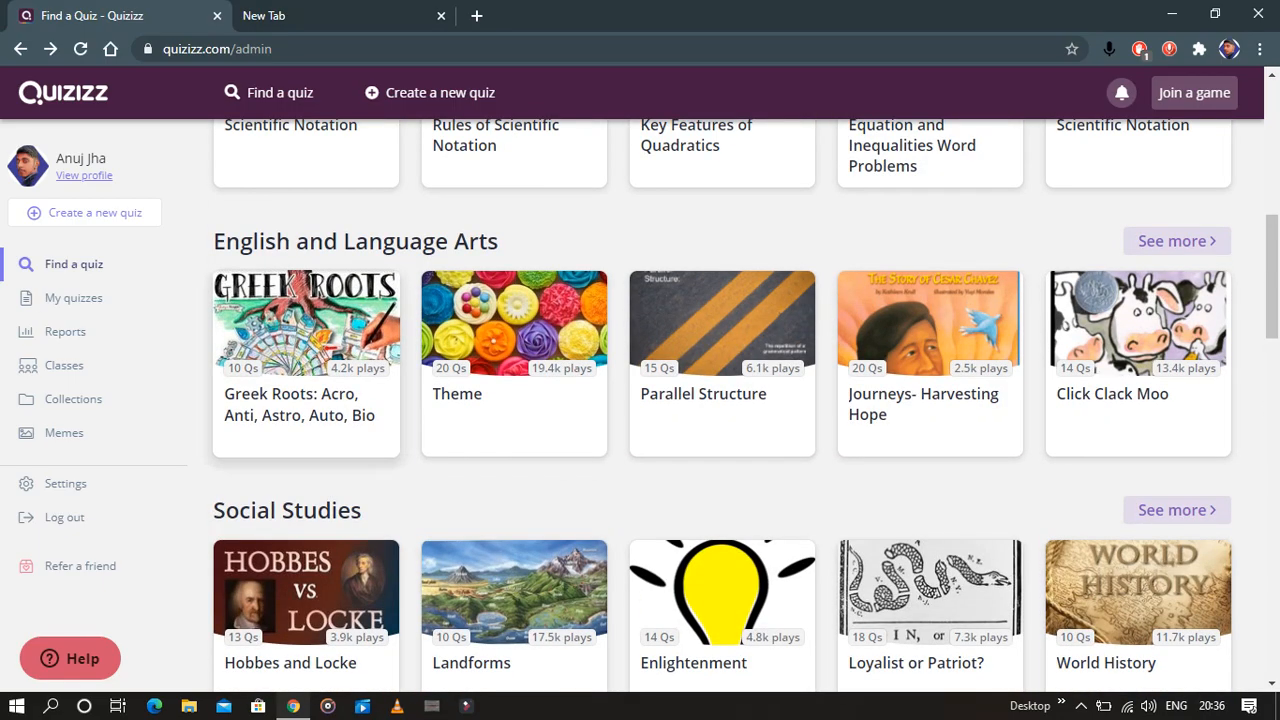
click(73, 297)
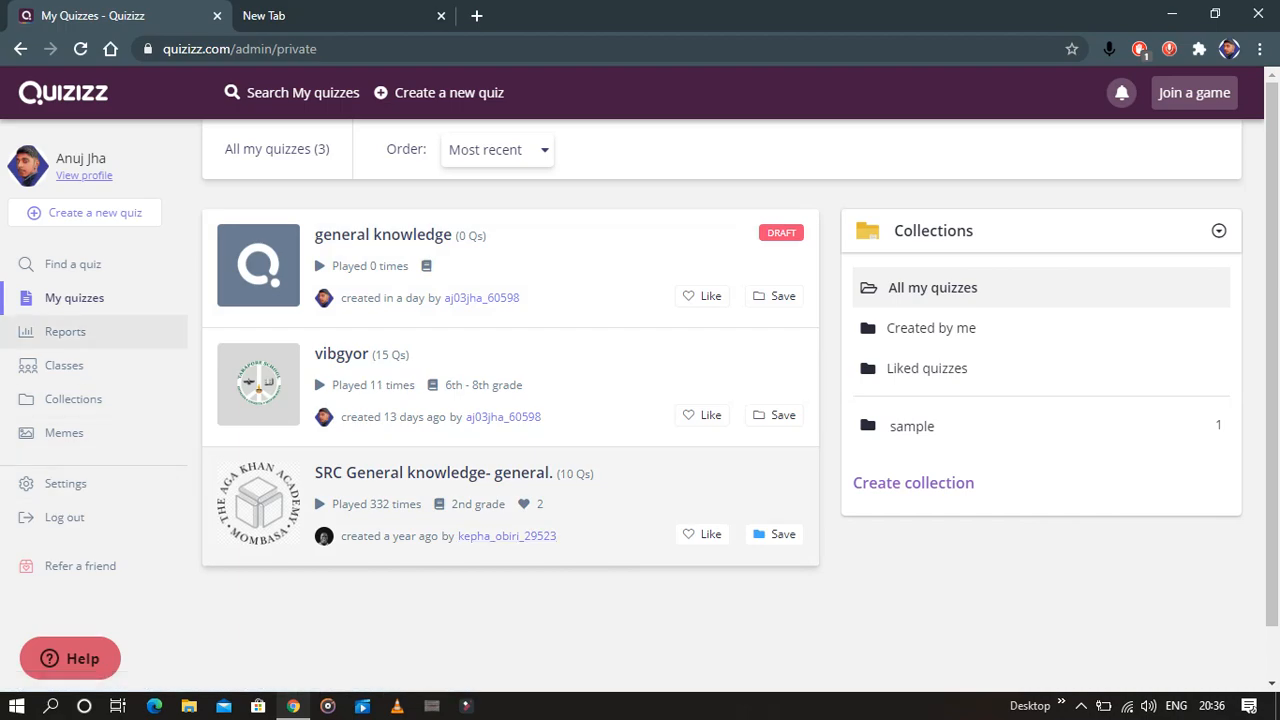
click(72, 264)
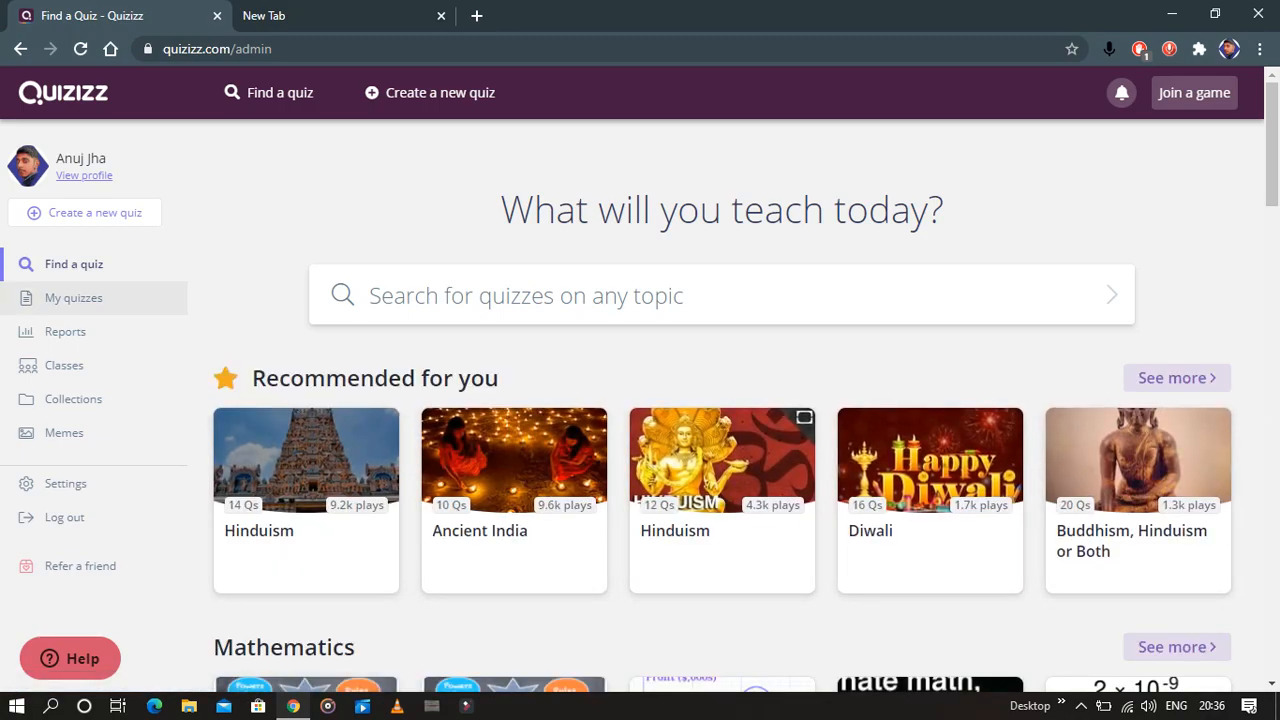
Open the general knowledge draft from the own quizzes for editing and start a Fill-in-the-Blank question
click(73, 297)
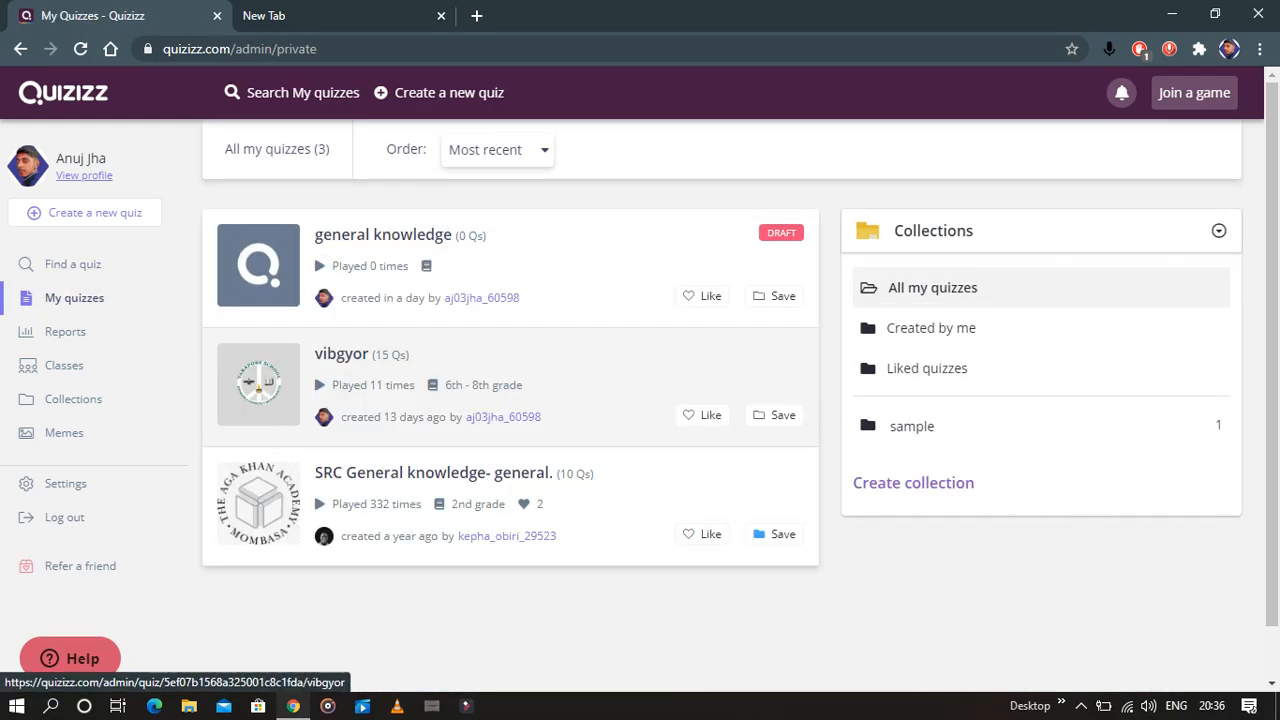
click(385, 240)
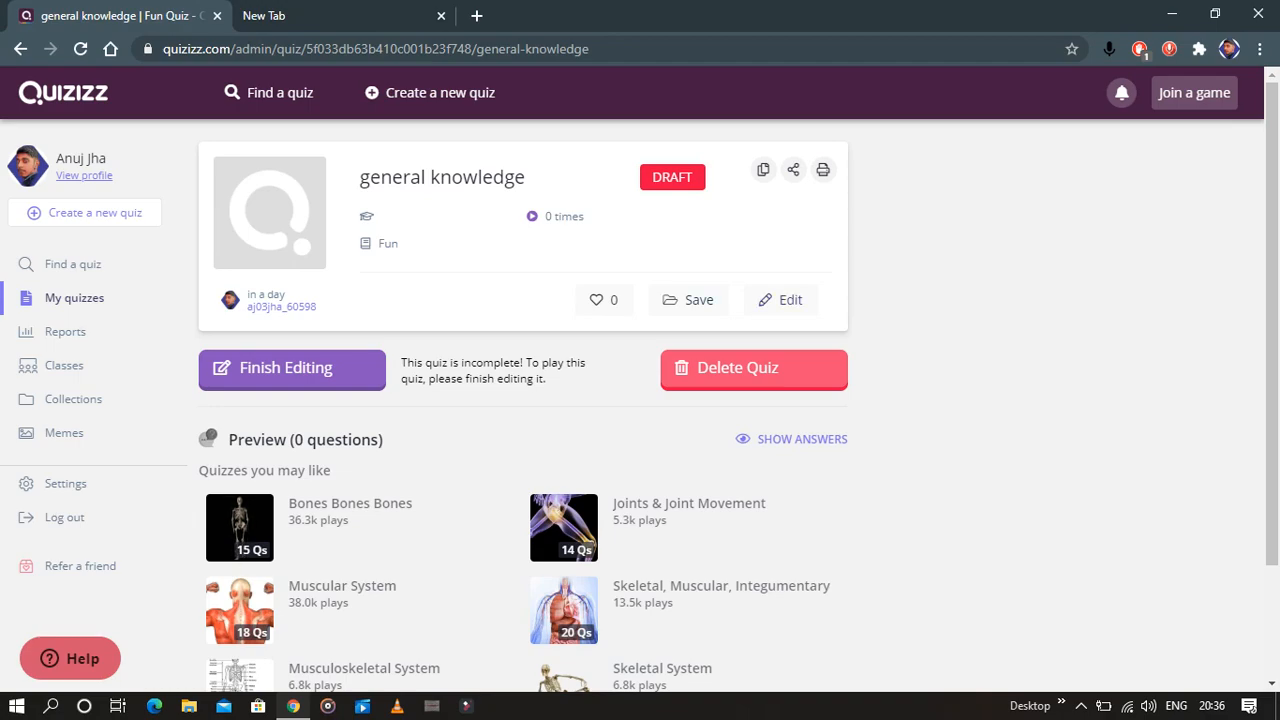
click(781, 300)
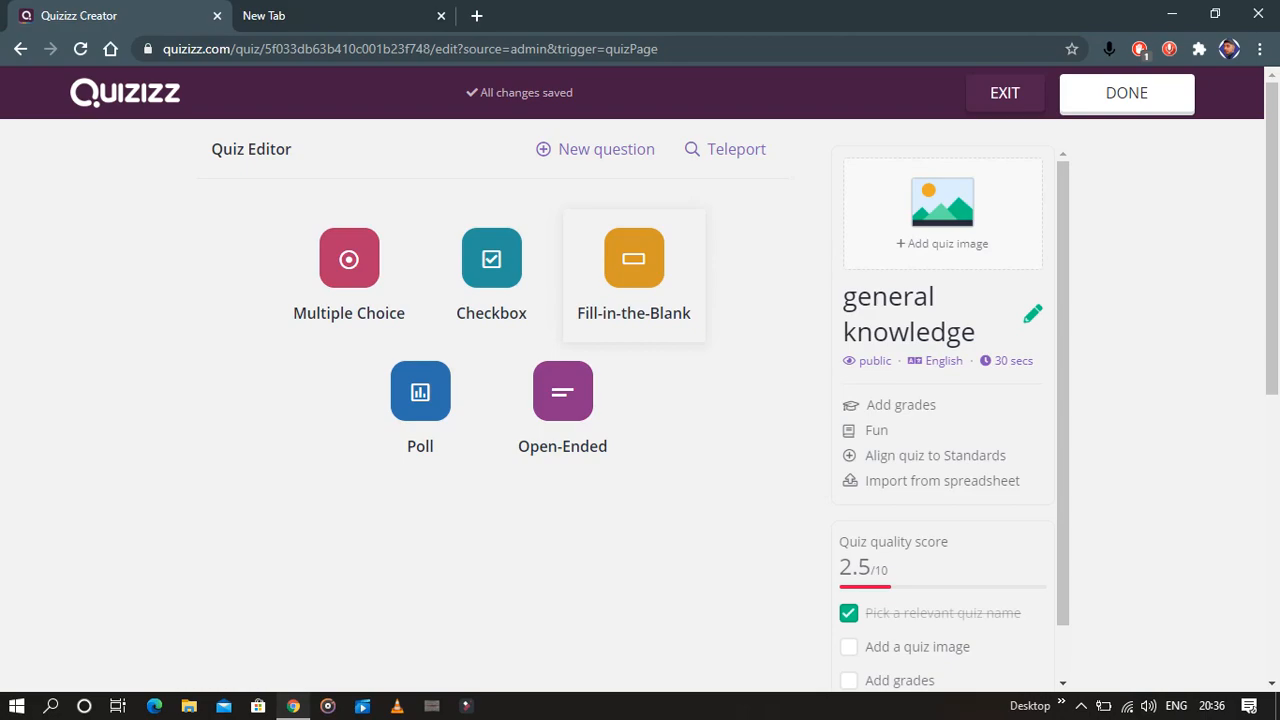
click(633, 265)
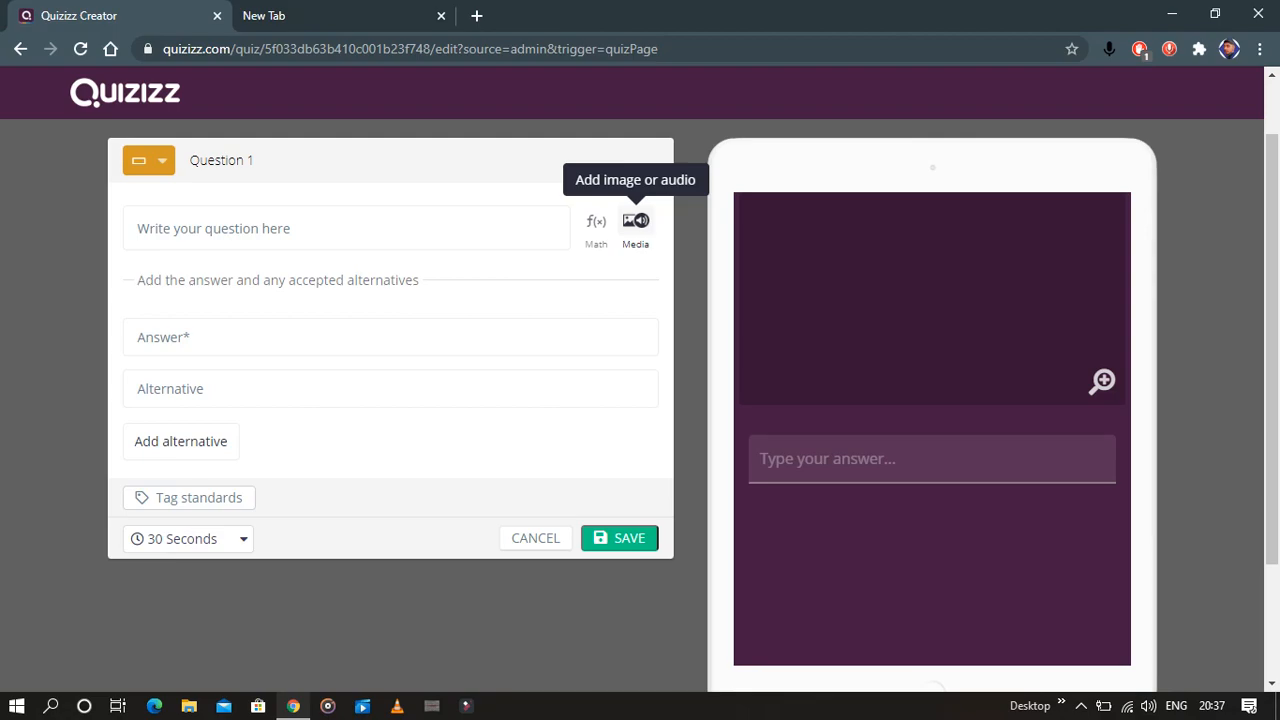
Try to upload the MP3 file "low" from the songs folder as the question's audio
click(635, 220)
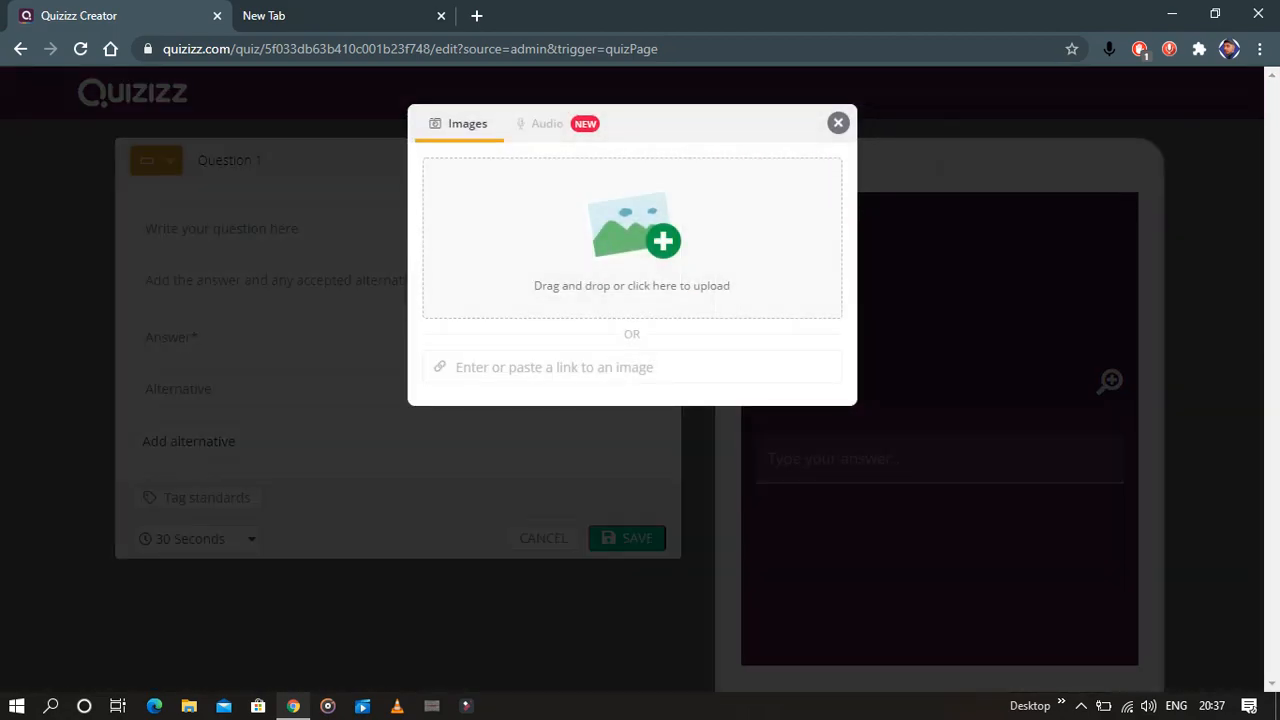
click(547, 124)
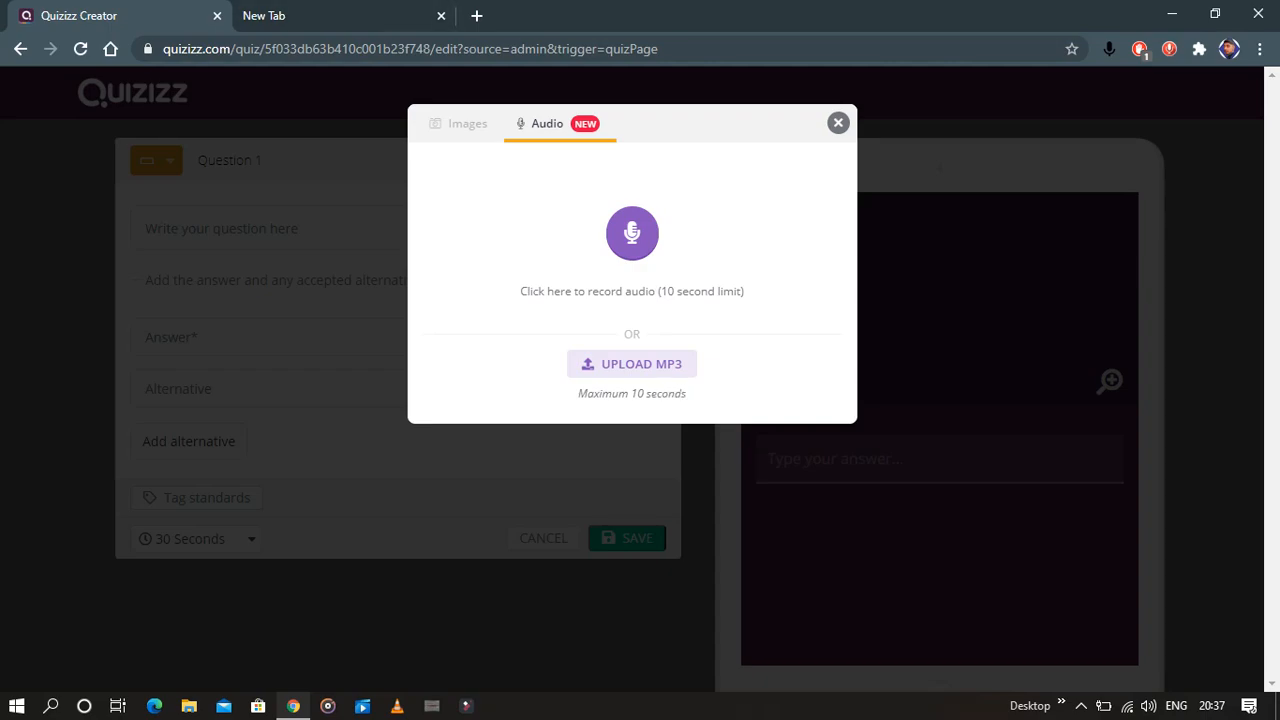
click(632, 364)
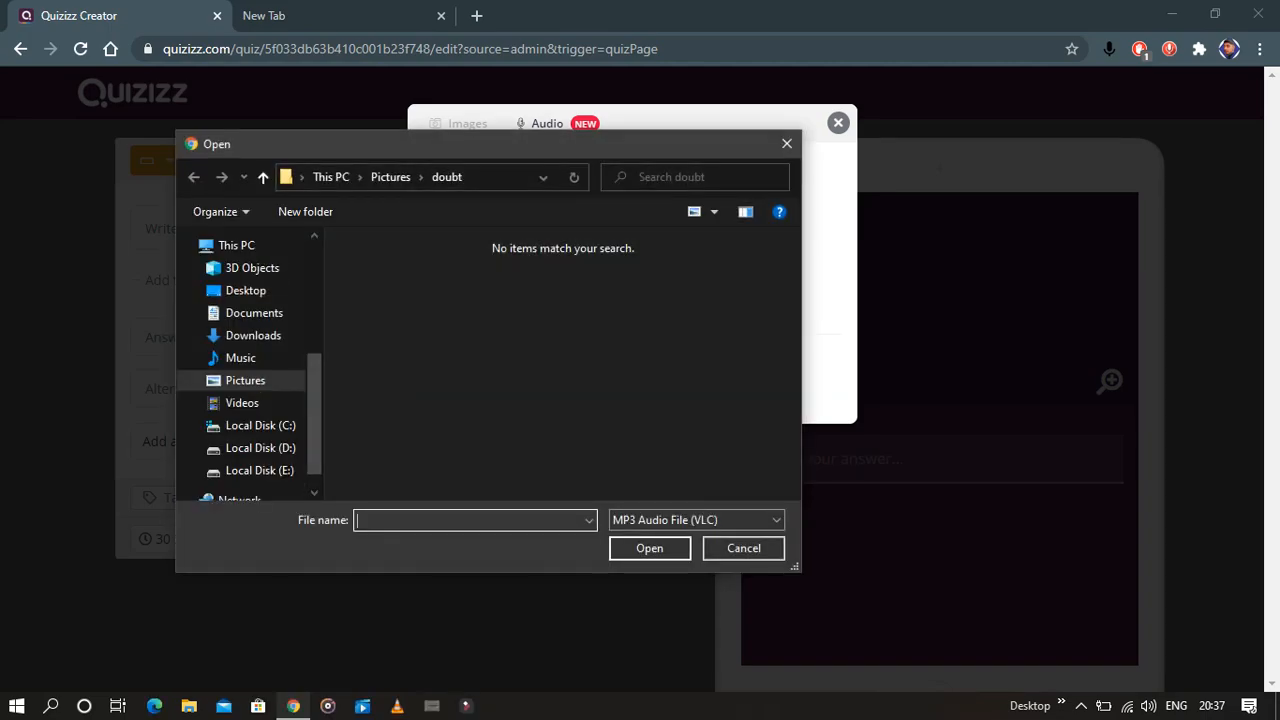
scroll(249, 365, down, 1)
scroll(249, 365, up, 2)
scroll(249, 365, up, 2)
click(241, 373)
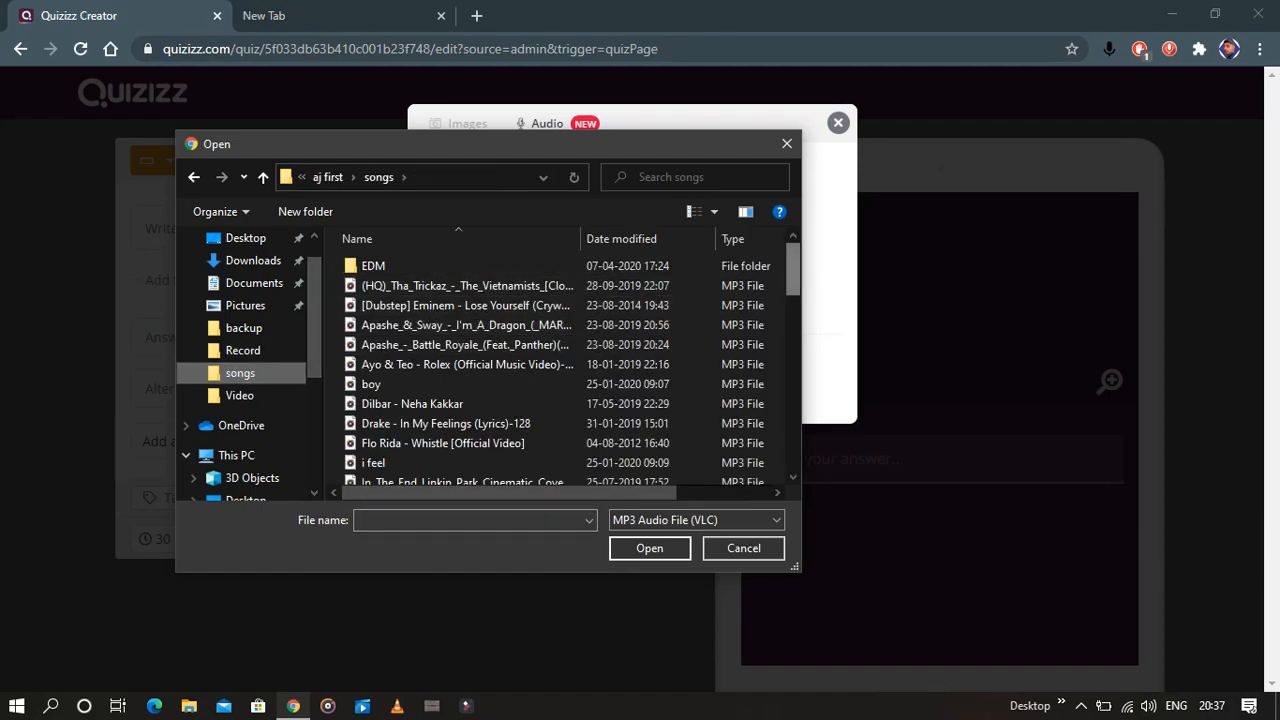
scroll(600, 285, down, 2)
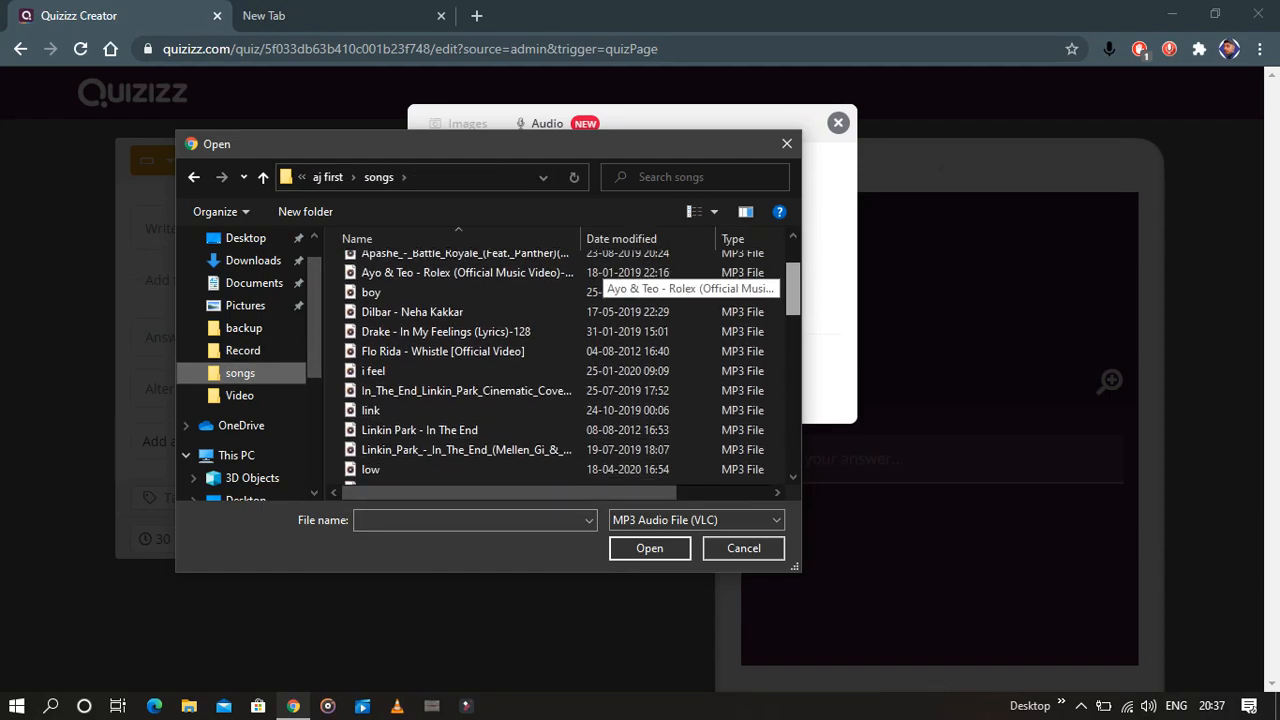
click(420, 450)
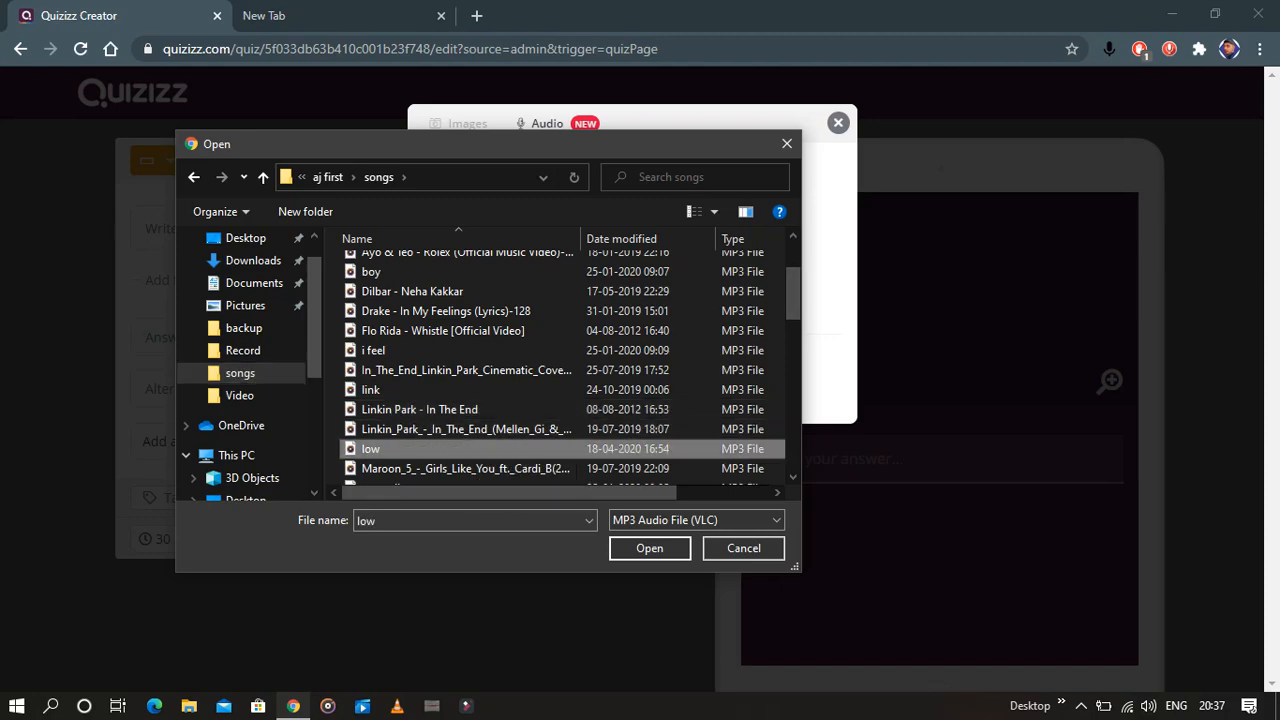
key(Return)
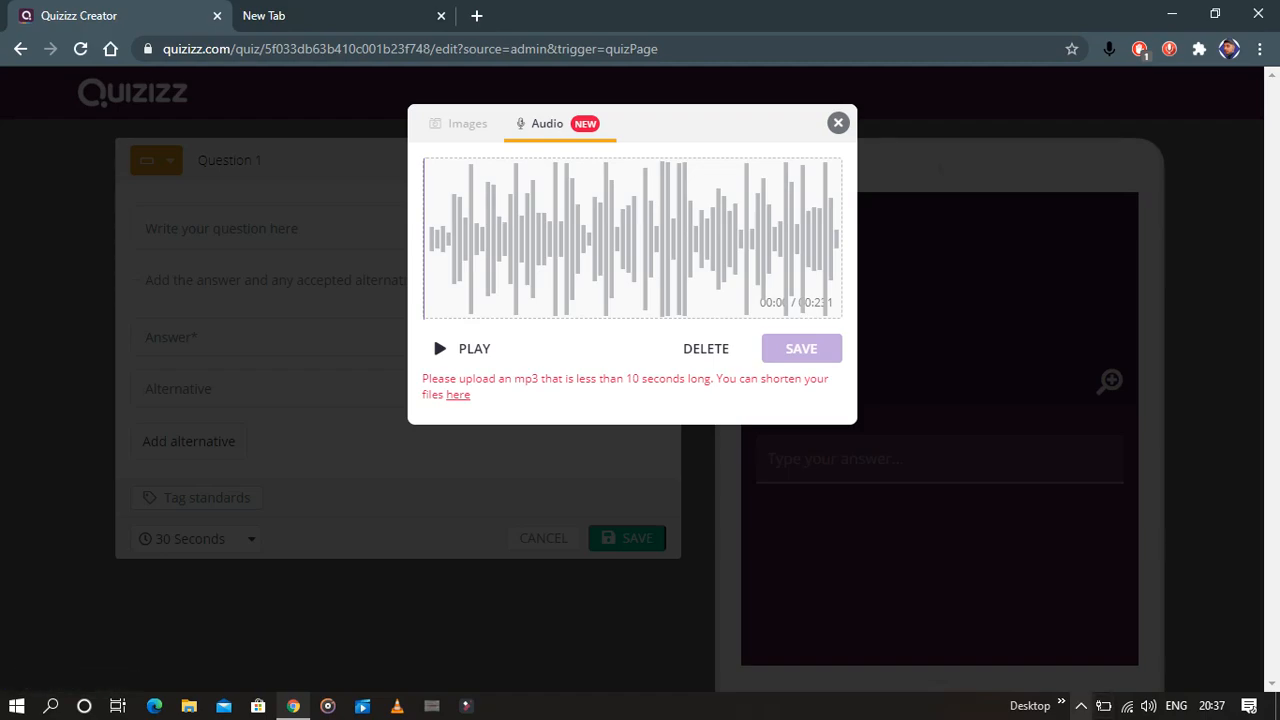
Open the linked audio shortening site and load the MP3 file "low" into its Audio Trimmer
click(458, 394)
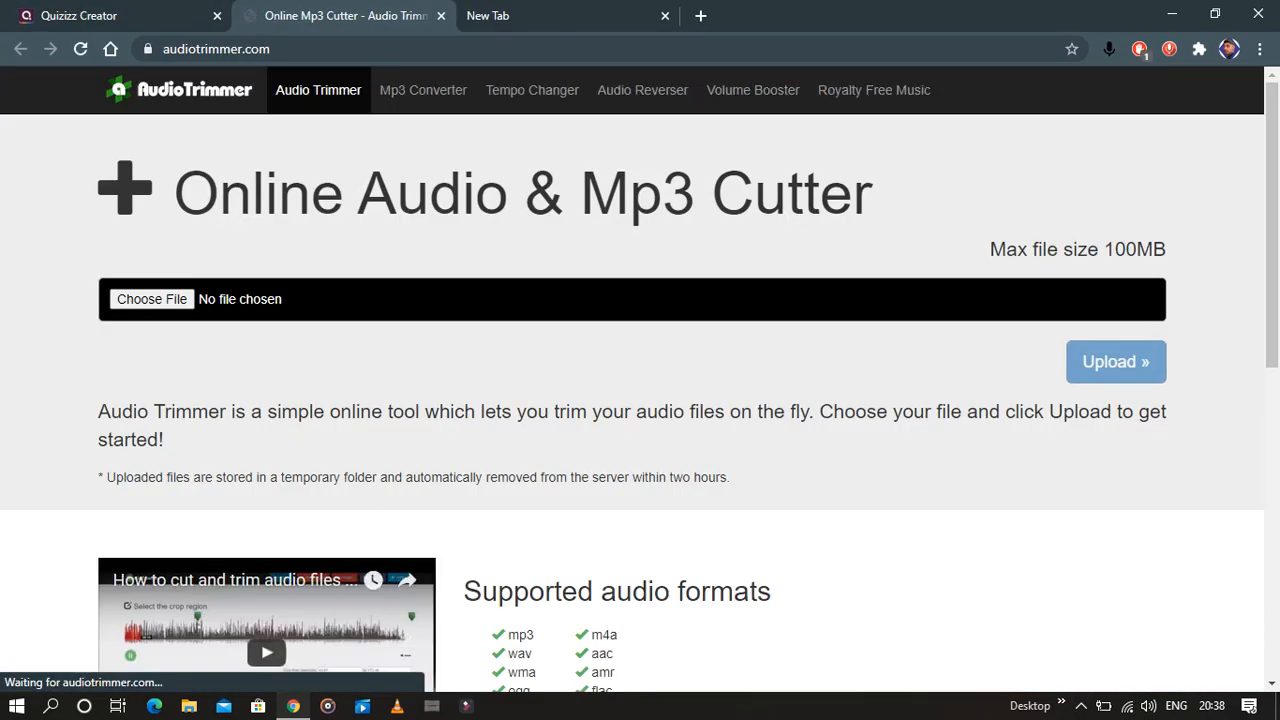
click(151, 299)
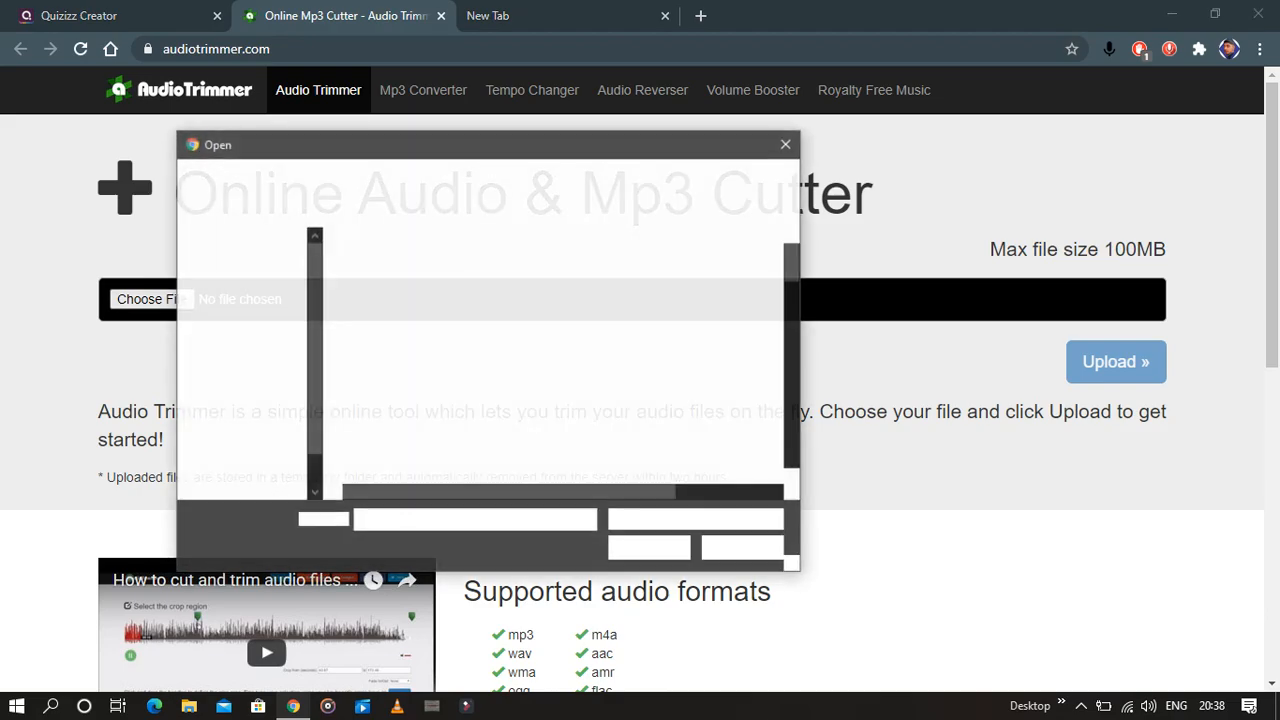
scroll(600, 275, down, 2)
scroll(600, 300, down, 4)
click(370, 339)
click(649, 548)
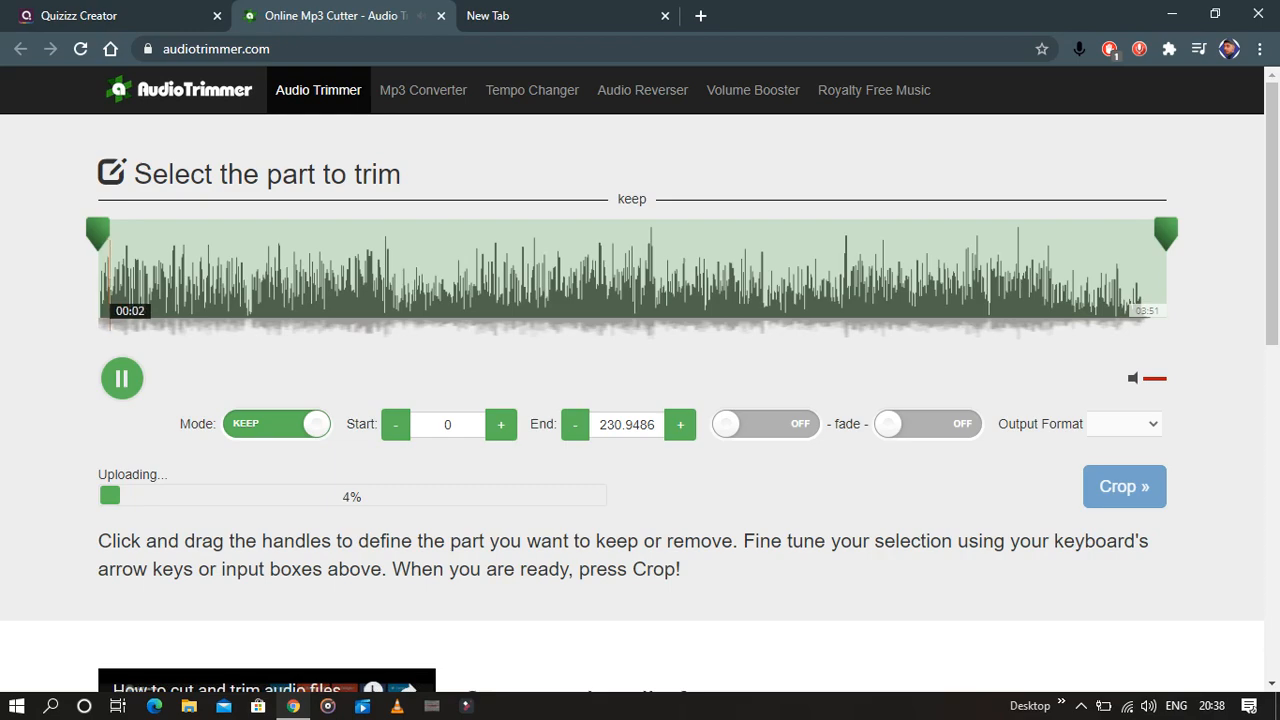
Stop the playback, crop the song to keep 0.03 to 8.99 seconds, and download the trimmed MP3
click(122, 378)
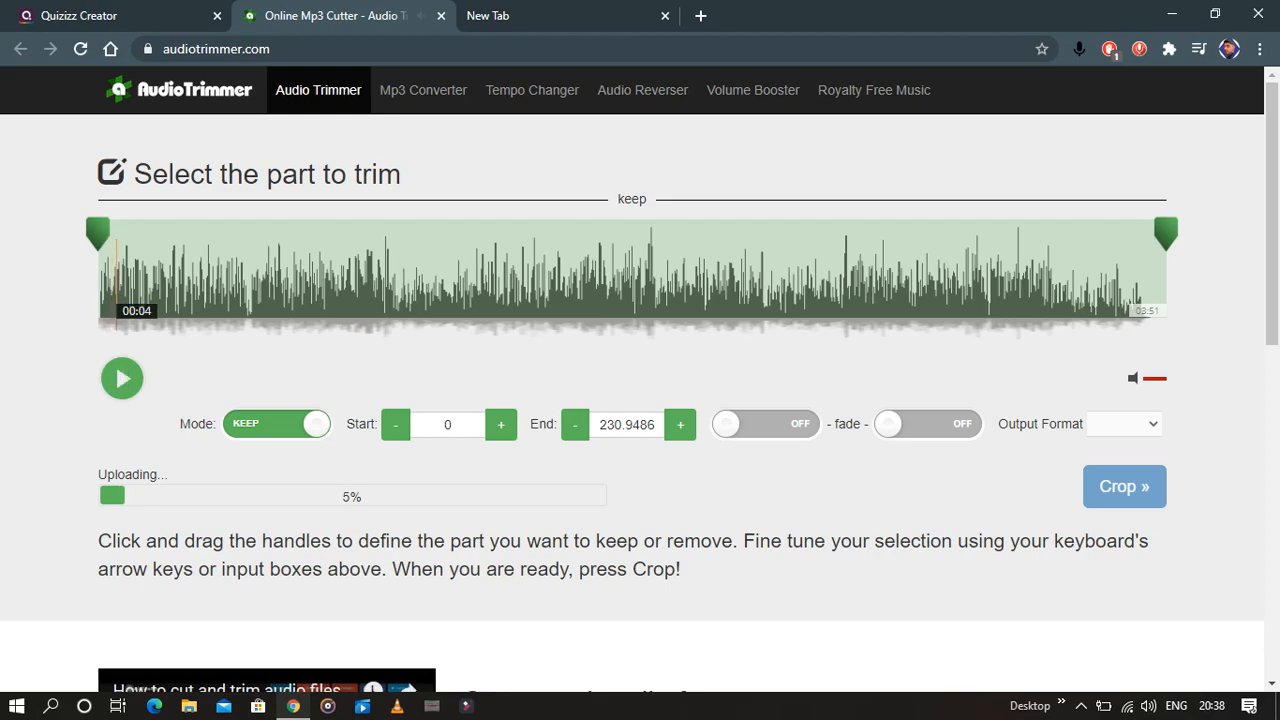
drag(97, 232, 97, 232)
drag(1165, 232, 219, 232)
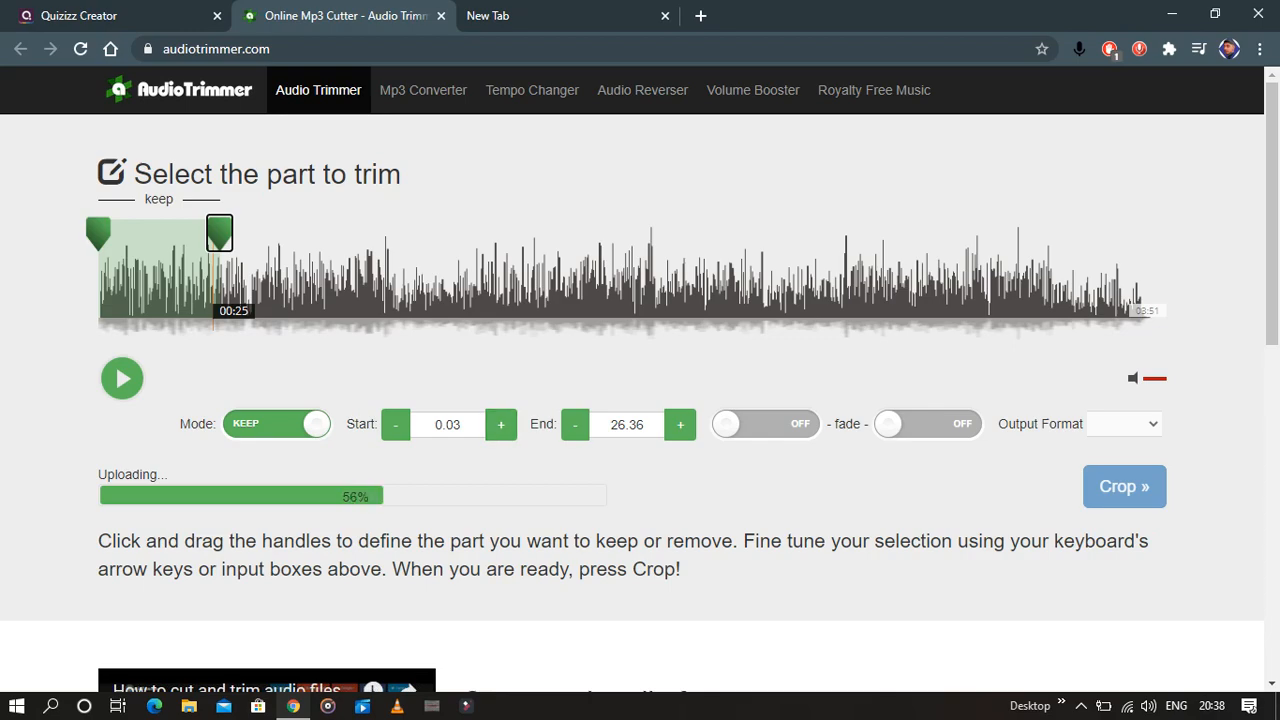
drag(219, 232, 139, 232)
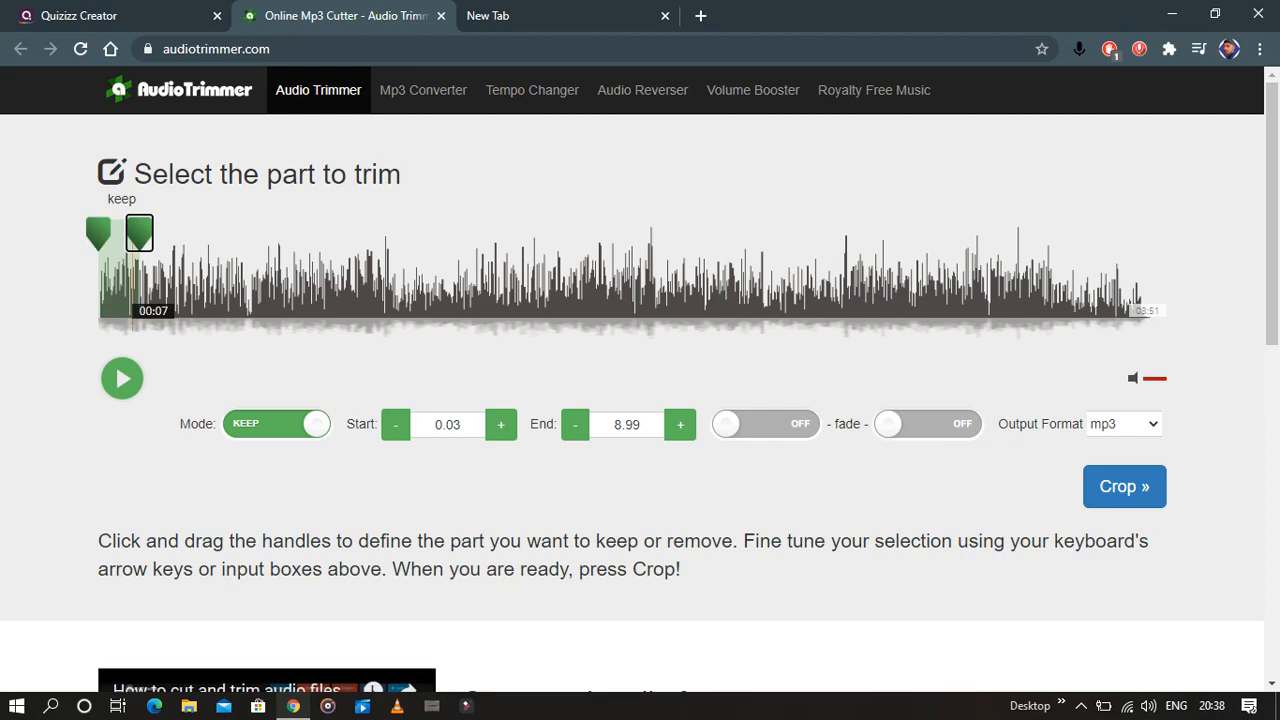
click(1124, 486)
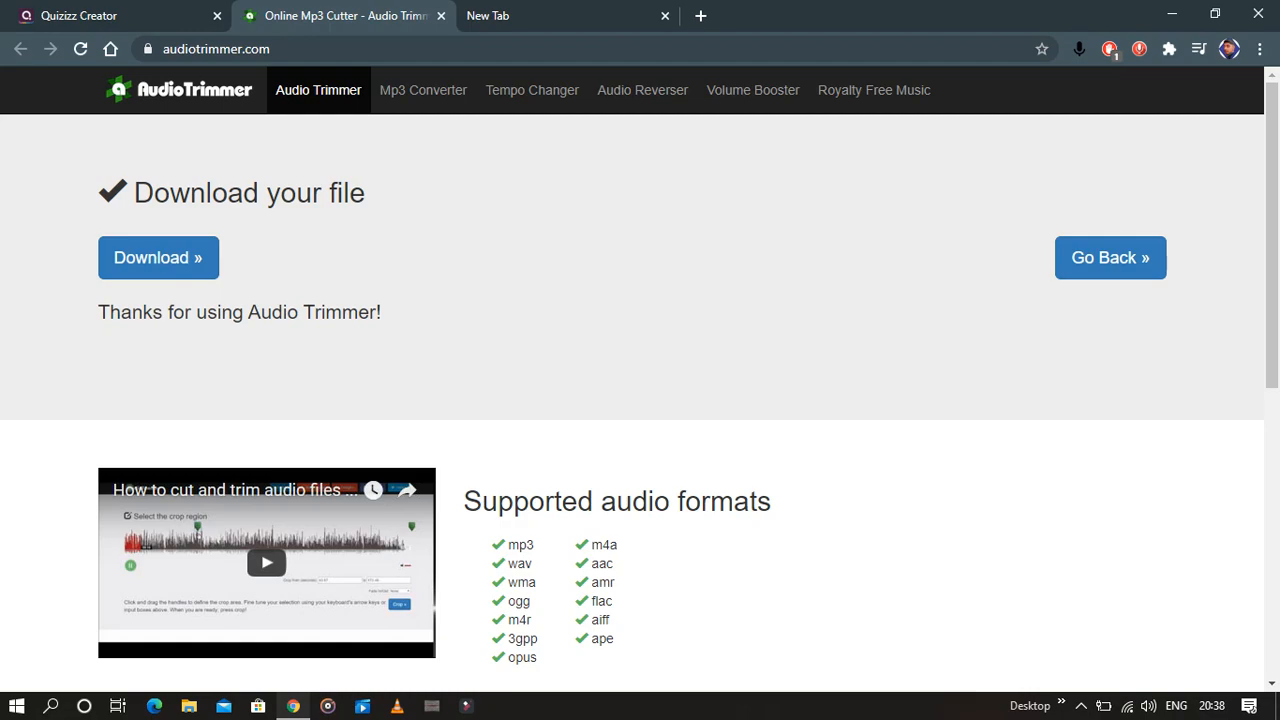
click(158, 258)
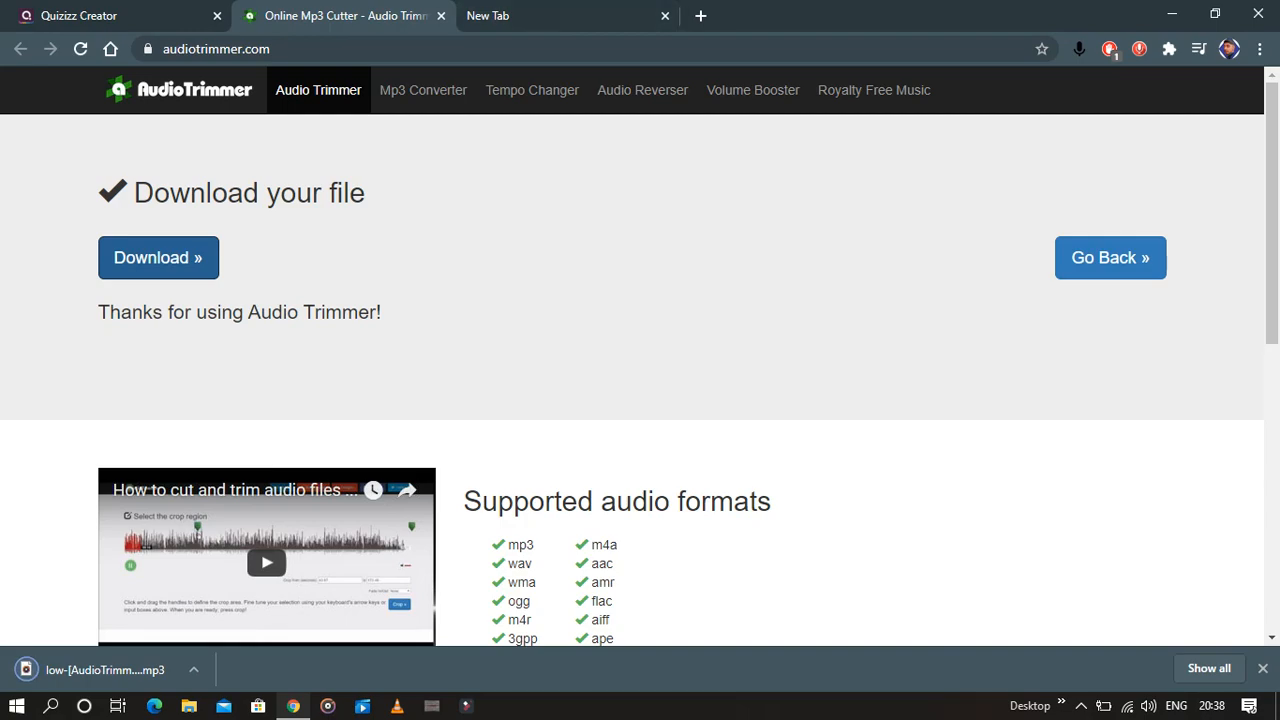
Return to the Quizizz editor and replace the overlong audio with the trimmed MP3 "low-[AudioTrimmer.com]" from Downloads
click(150, 9)
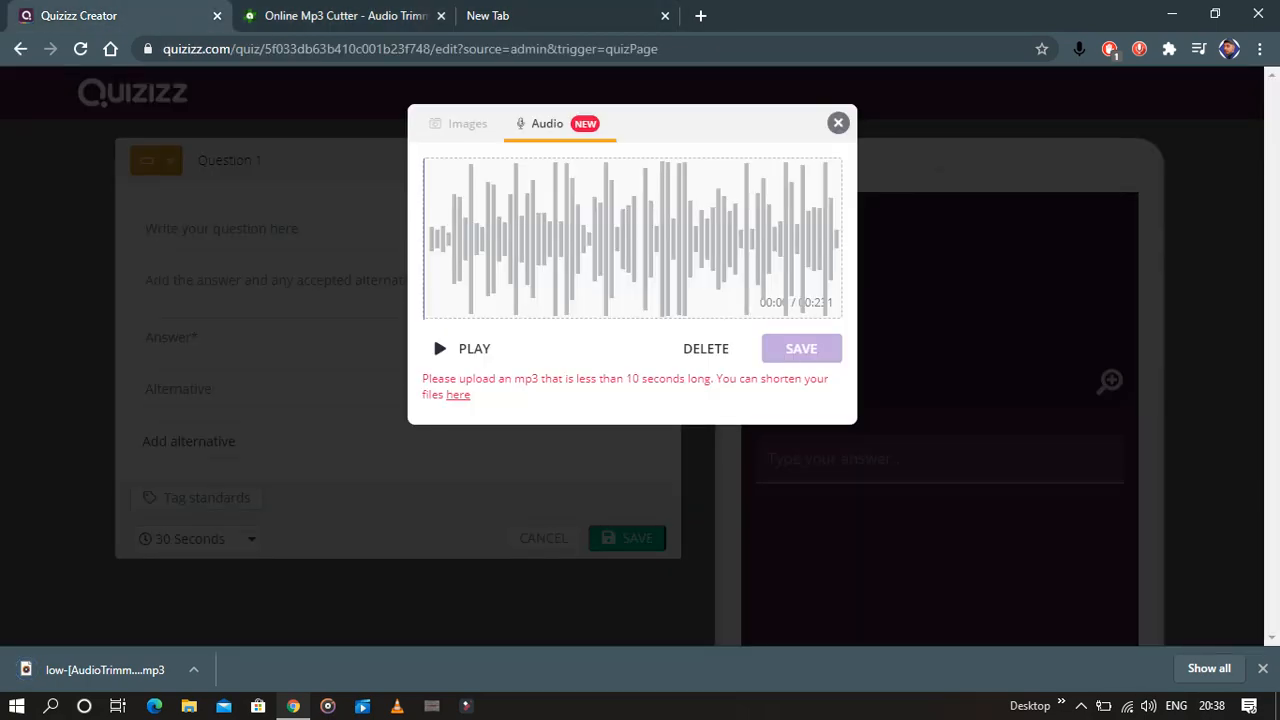
click(706, 348)
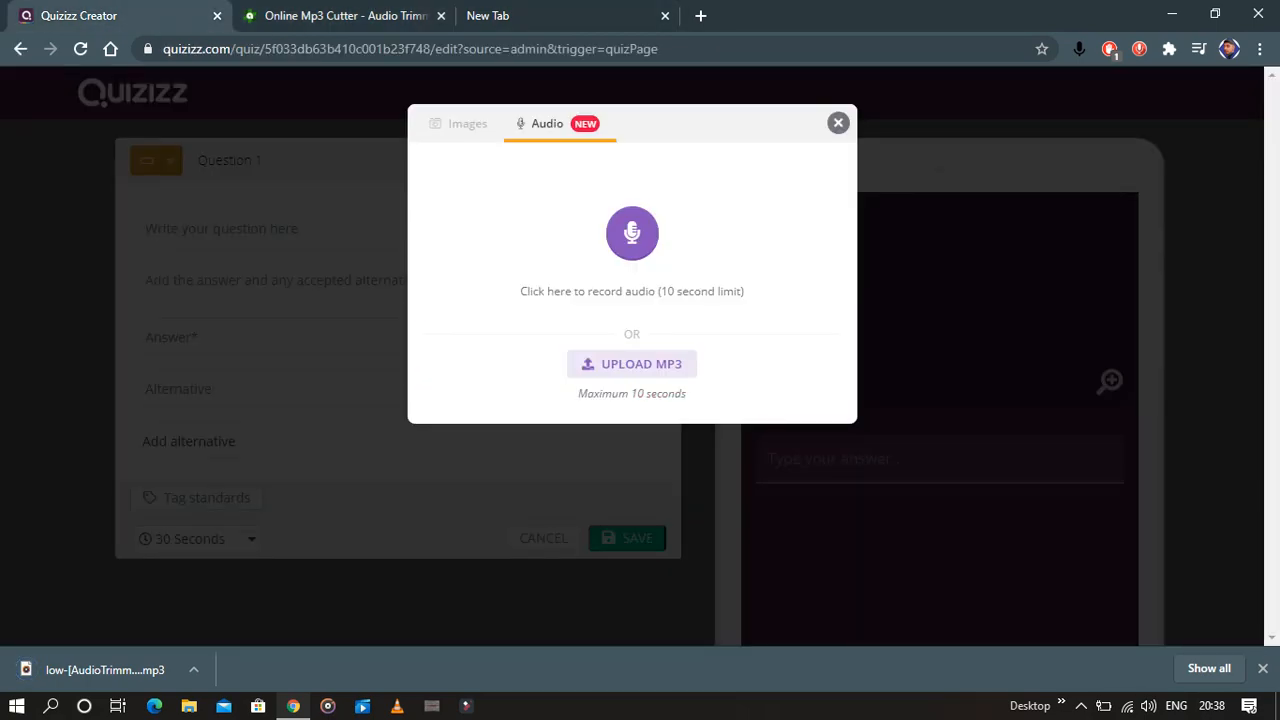
click(658, 364)
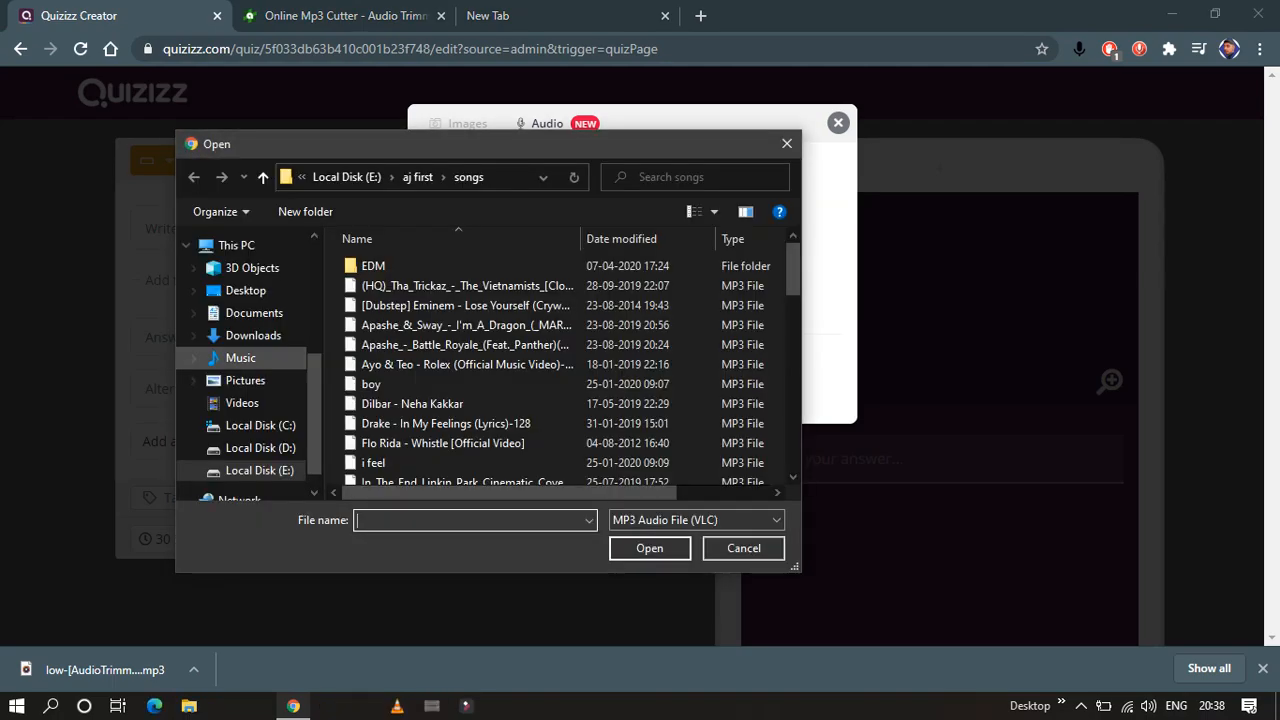
click(253, 336)
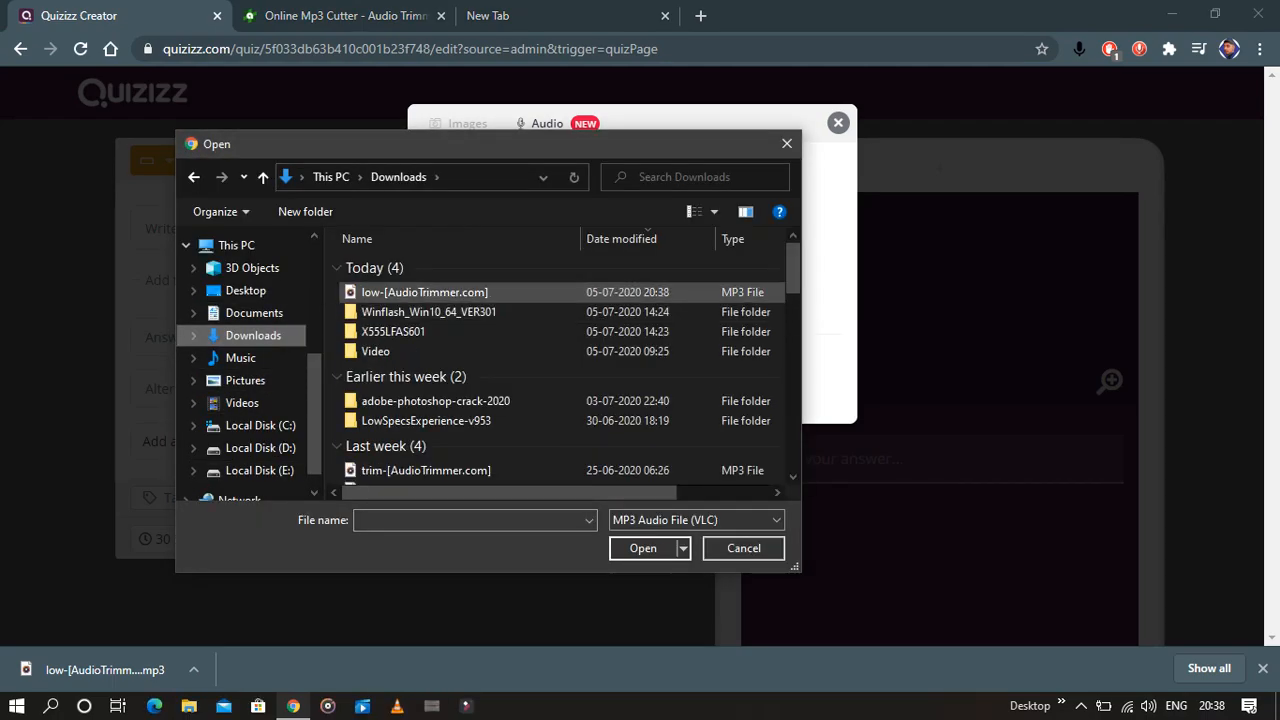
click(425, 292)
click(643, 548)
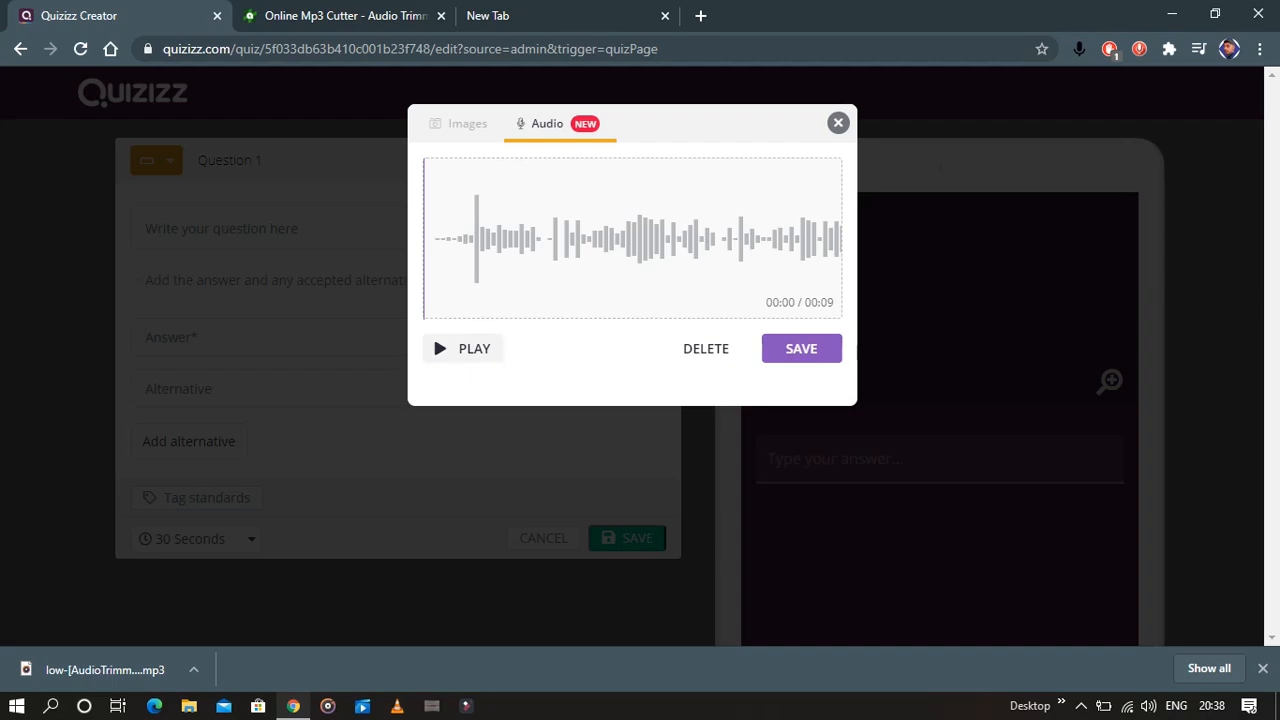
Preview a couple of seconds of the uploaded clip, pause it, and save it as the question's audio
click(433, 334)
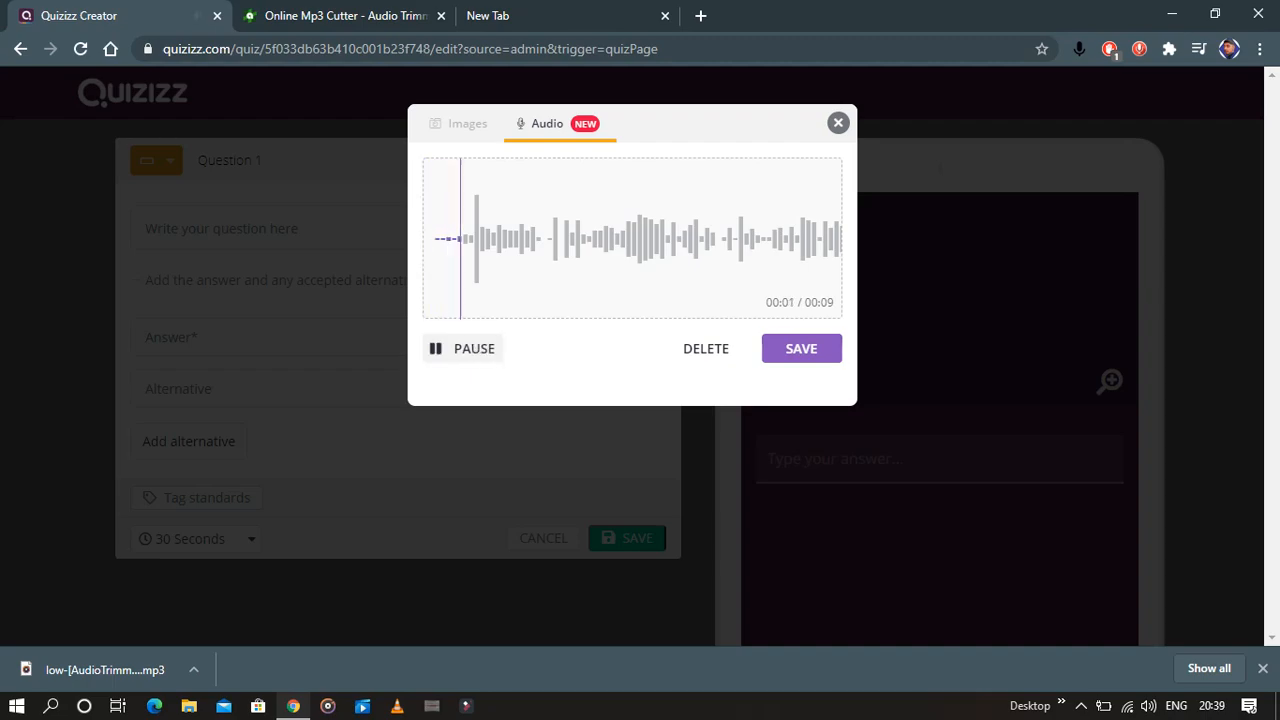
click(433, 334)
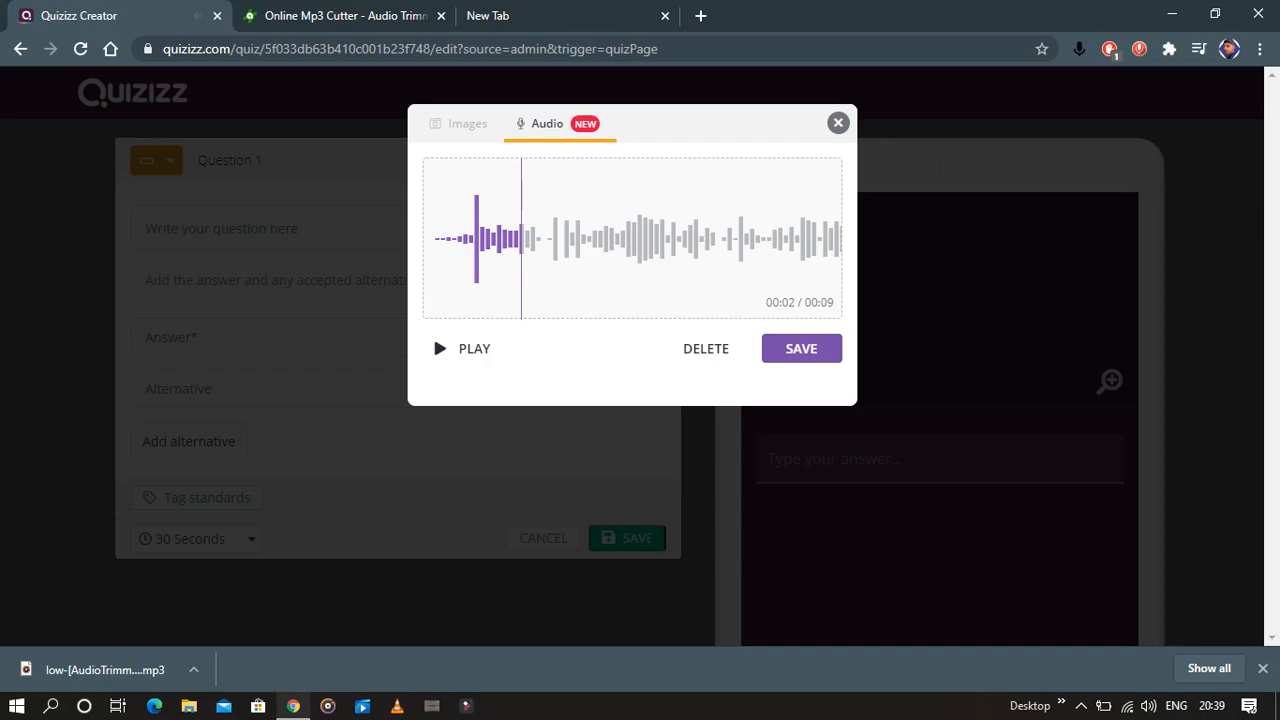
click(801, 348)
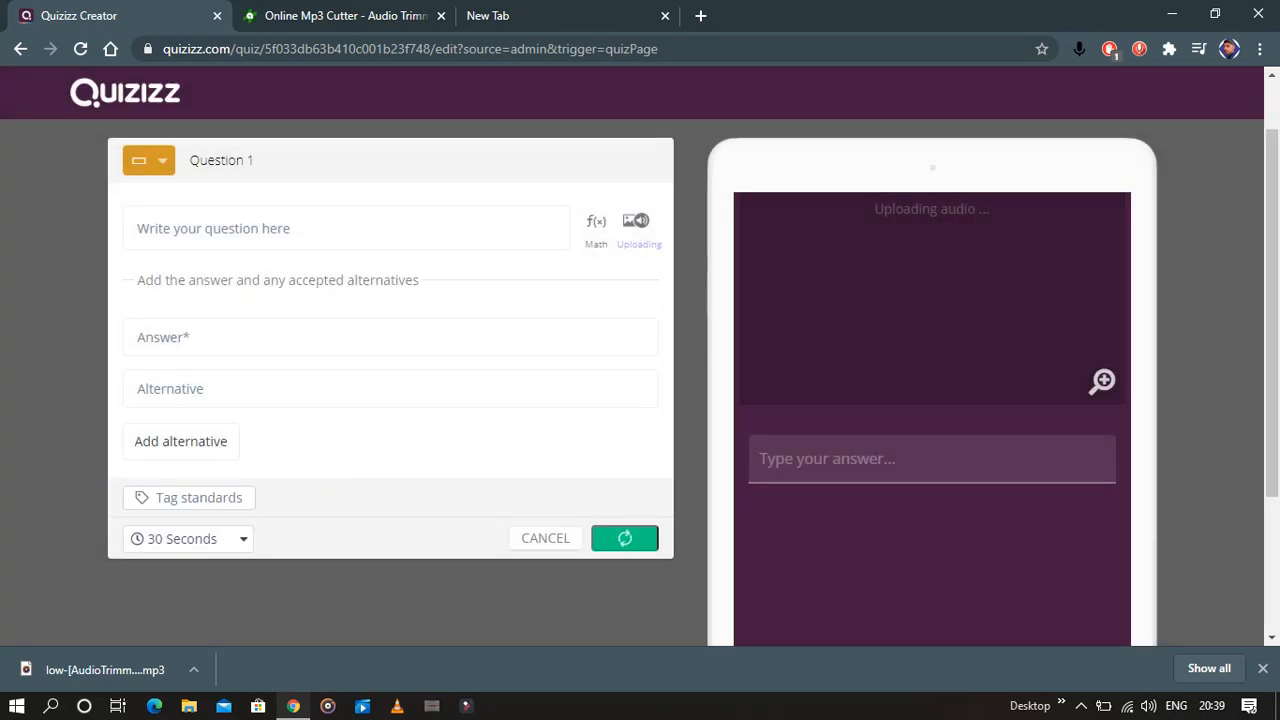
Set the question's time limit to 45 seconds and enter "name the song" as the question text
click(185, 538)
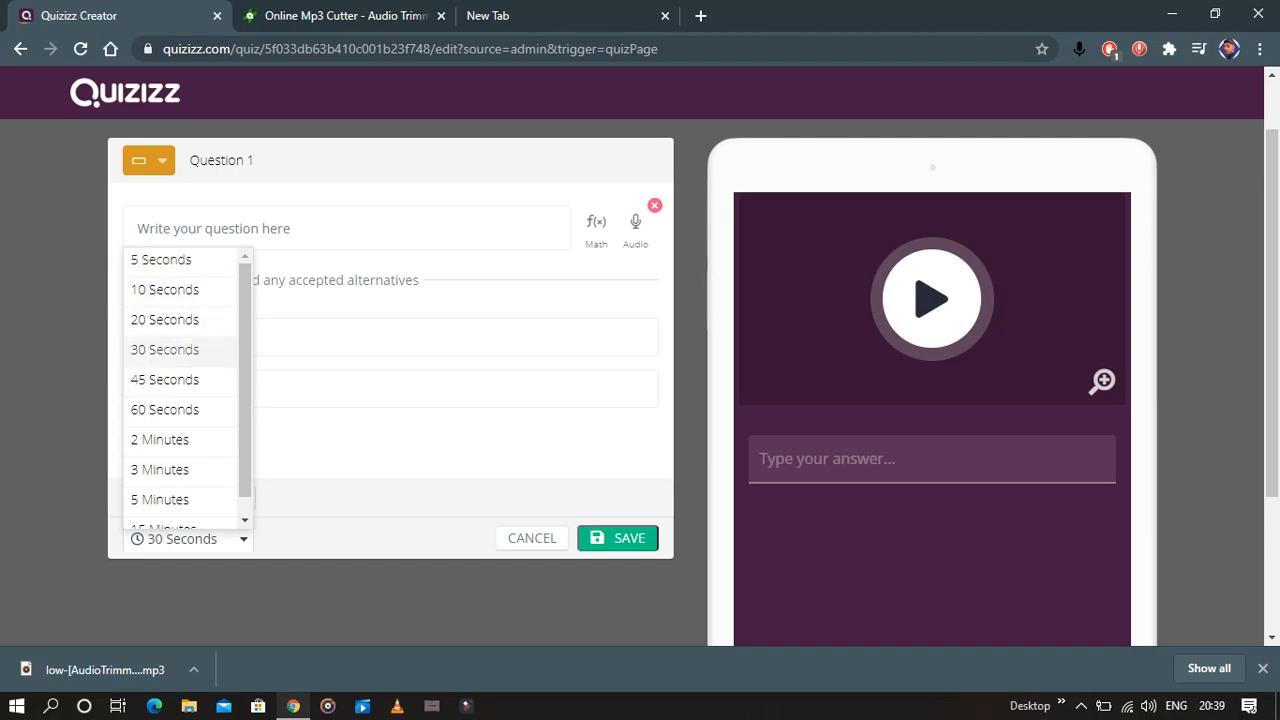
click(165, 379)
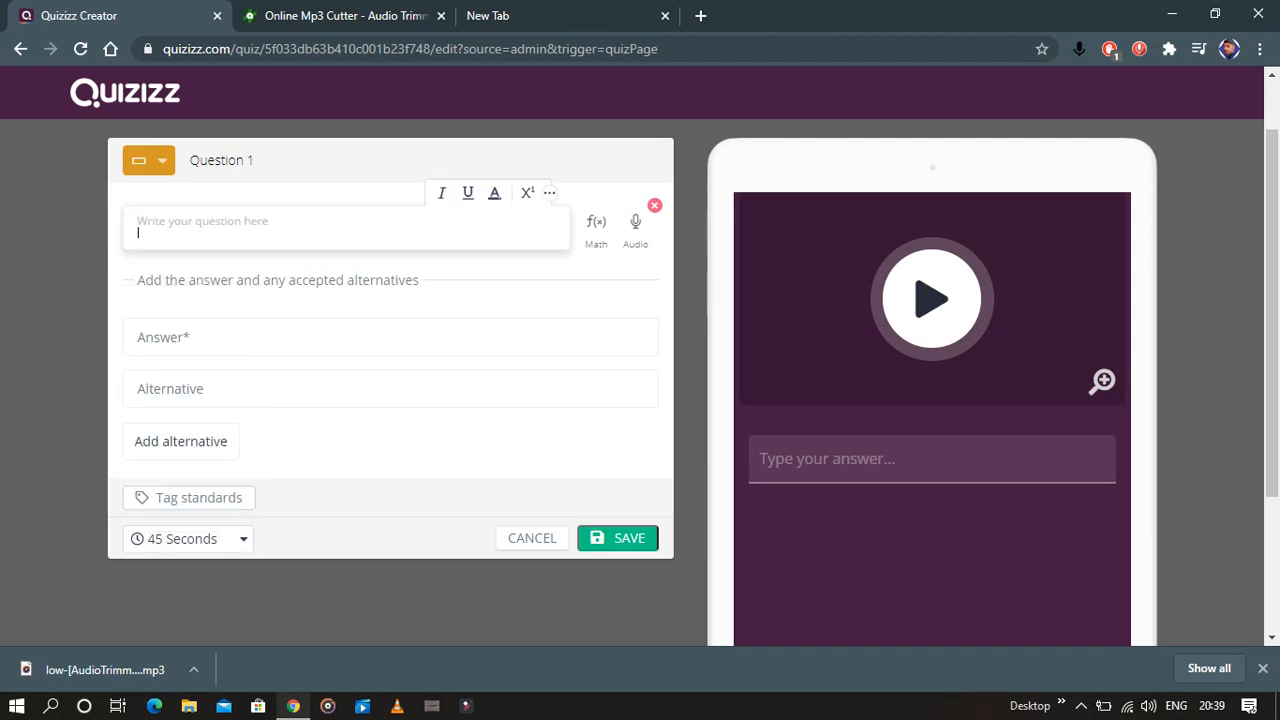
text(na)
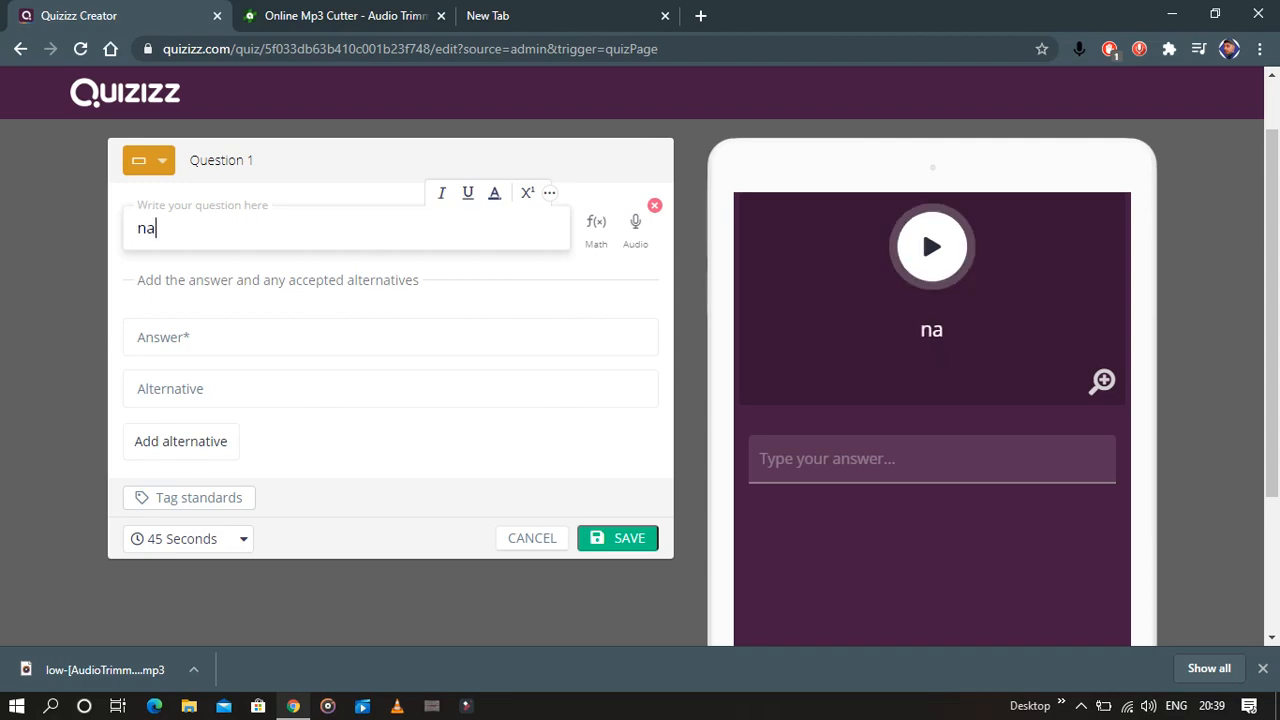
text(me the)
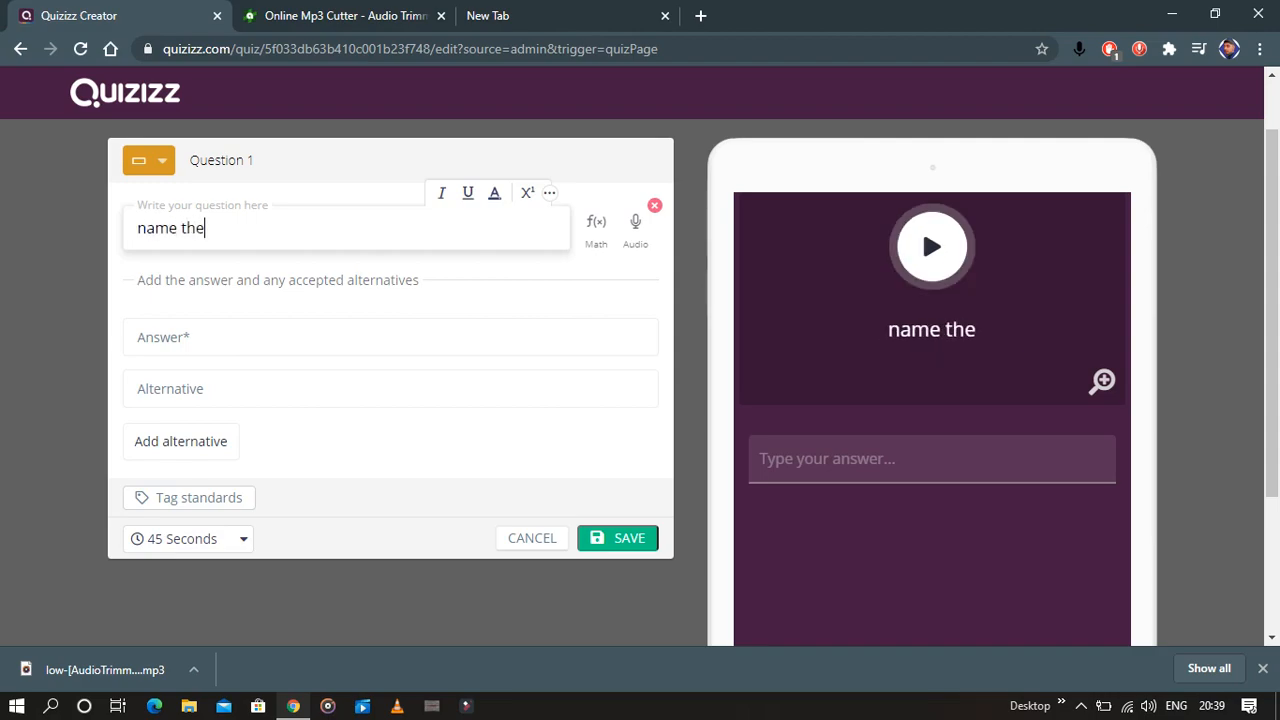
text( son)
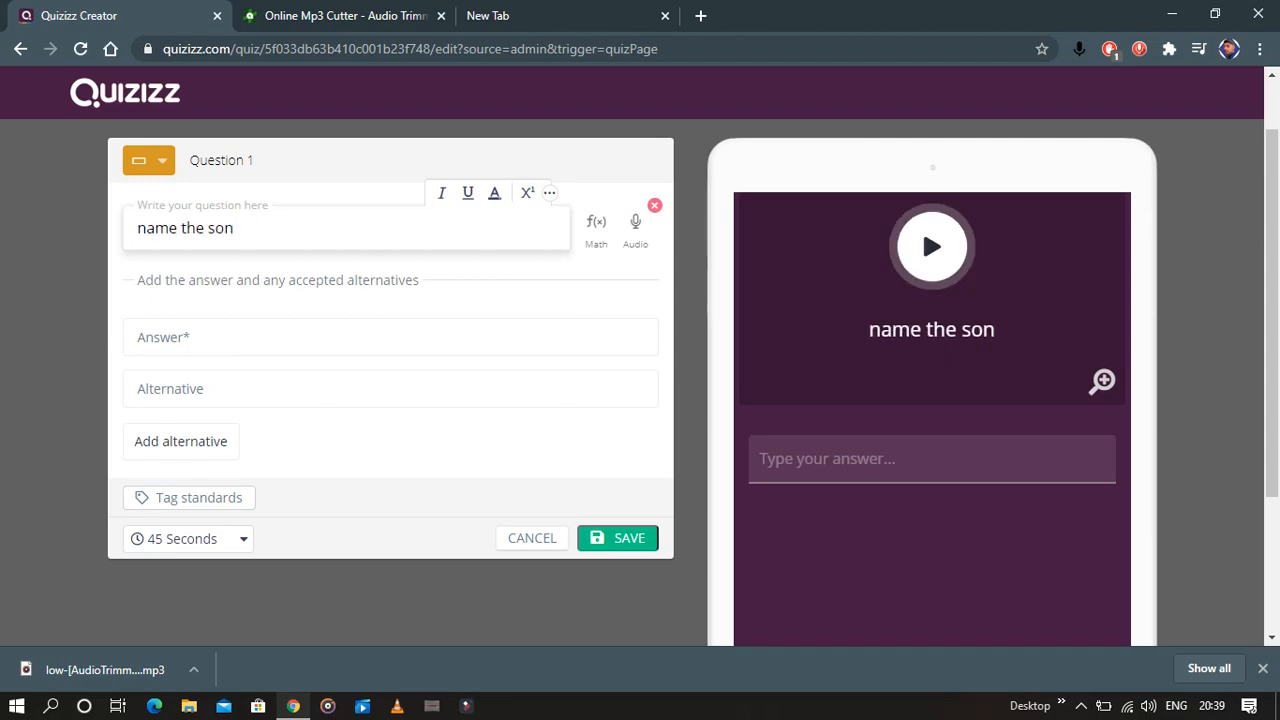
text(g)
key(Tab)
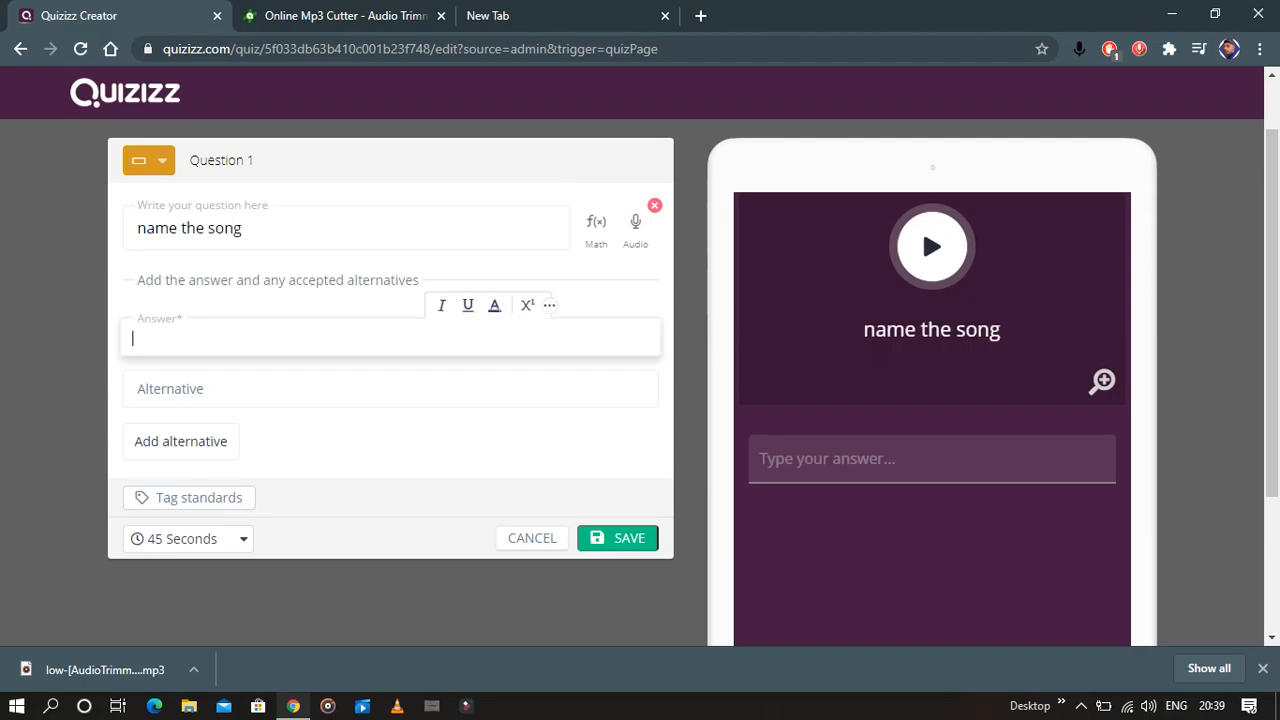
Enter "low" as the accepted answer to the song question
text(low)
key(Tab)
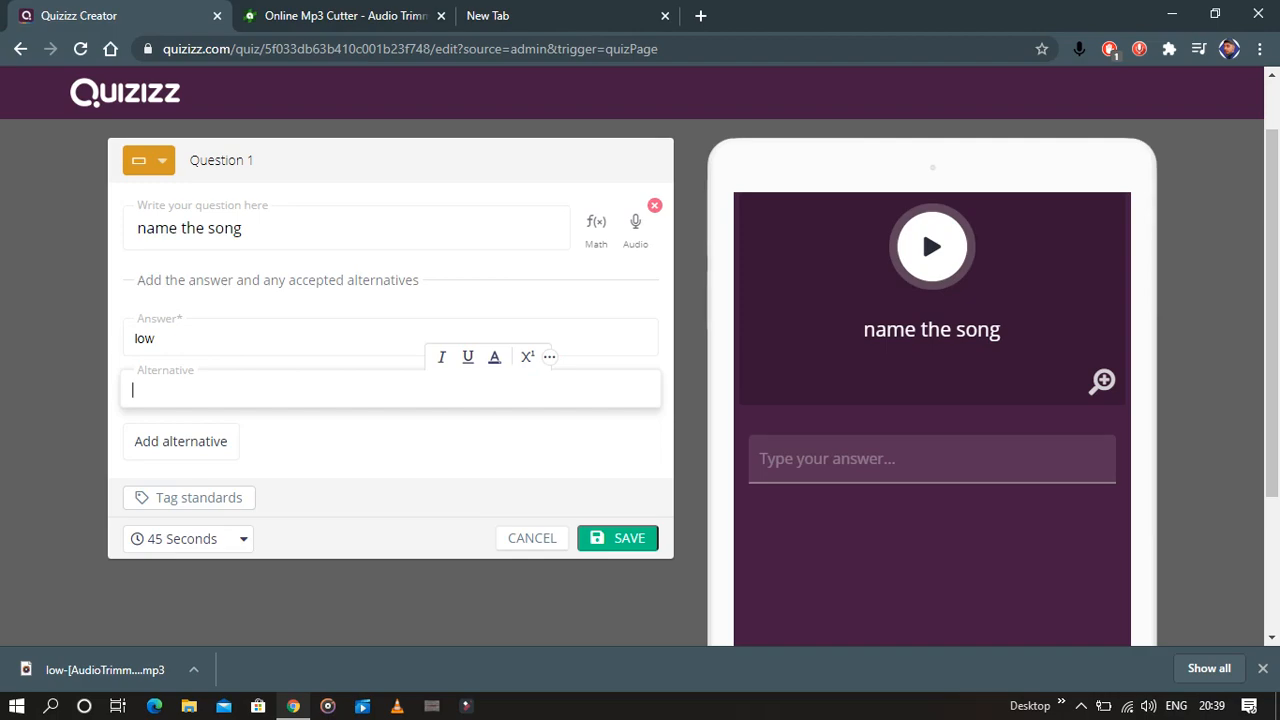
key(shift+Tab)
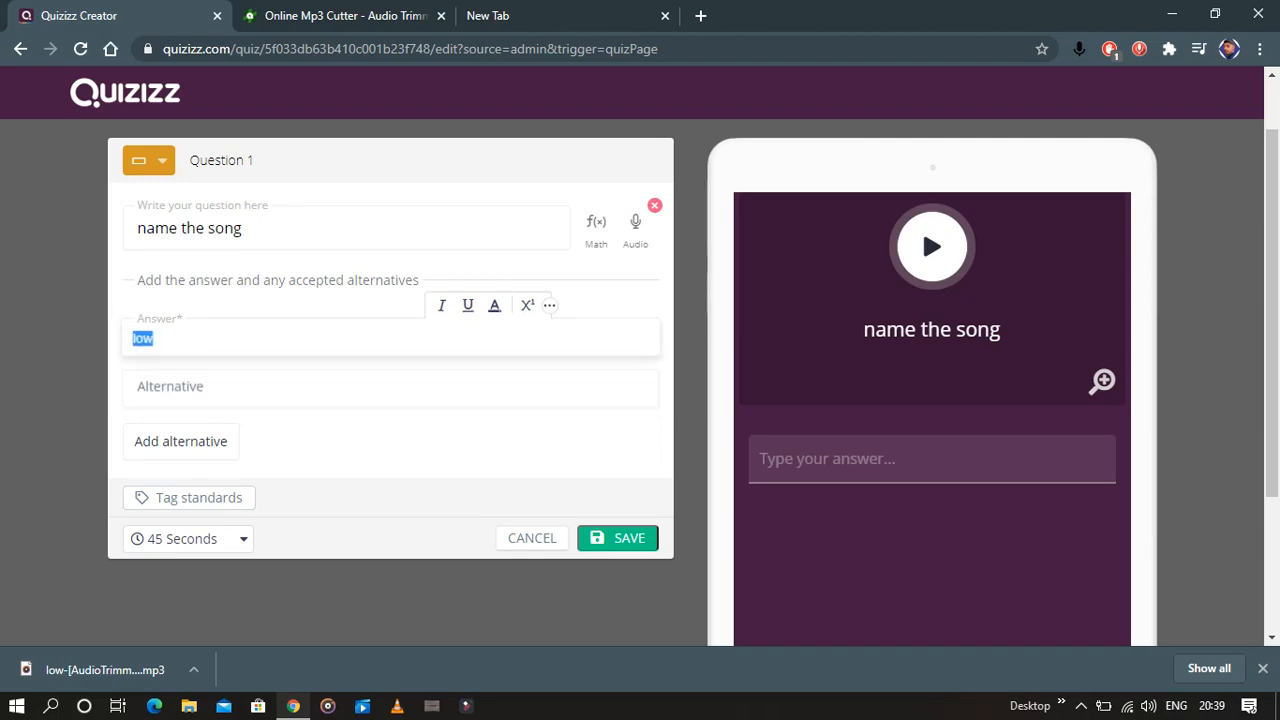
key(Right)
key(Tab)
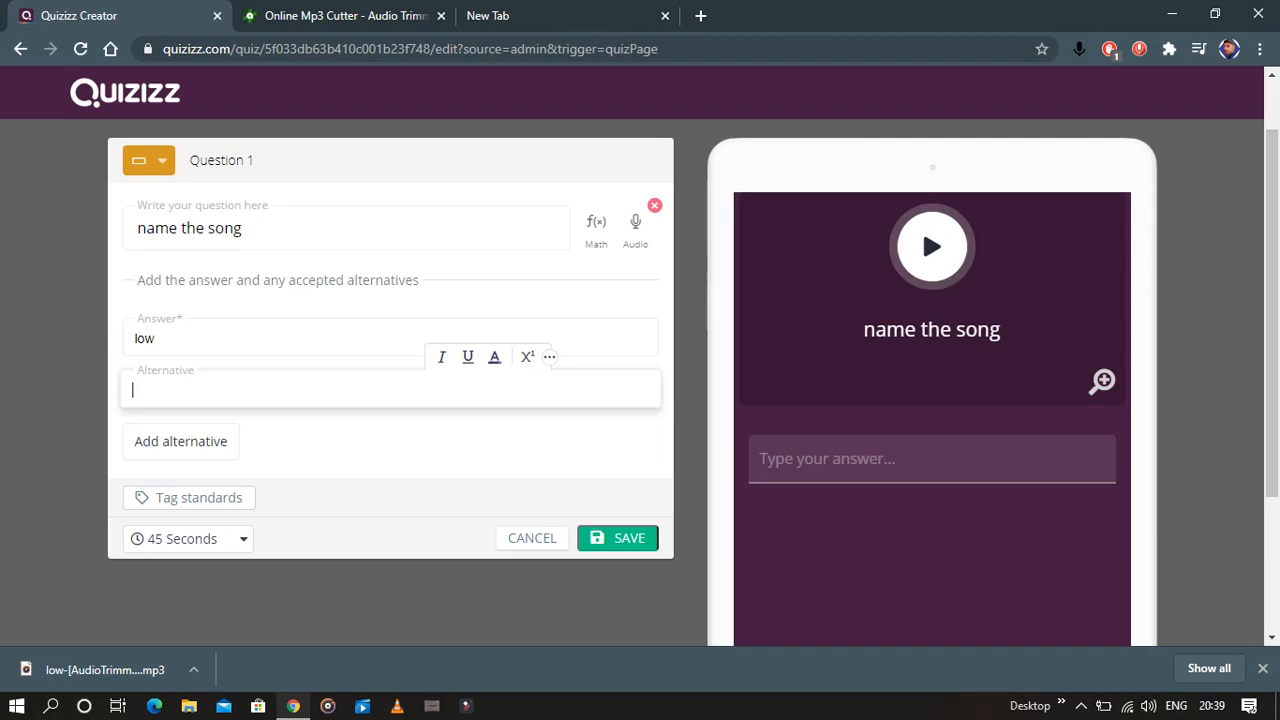
text(Low)
key(ctrl+a)
text(other)
click(1263, 669)
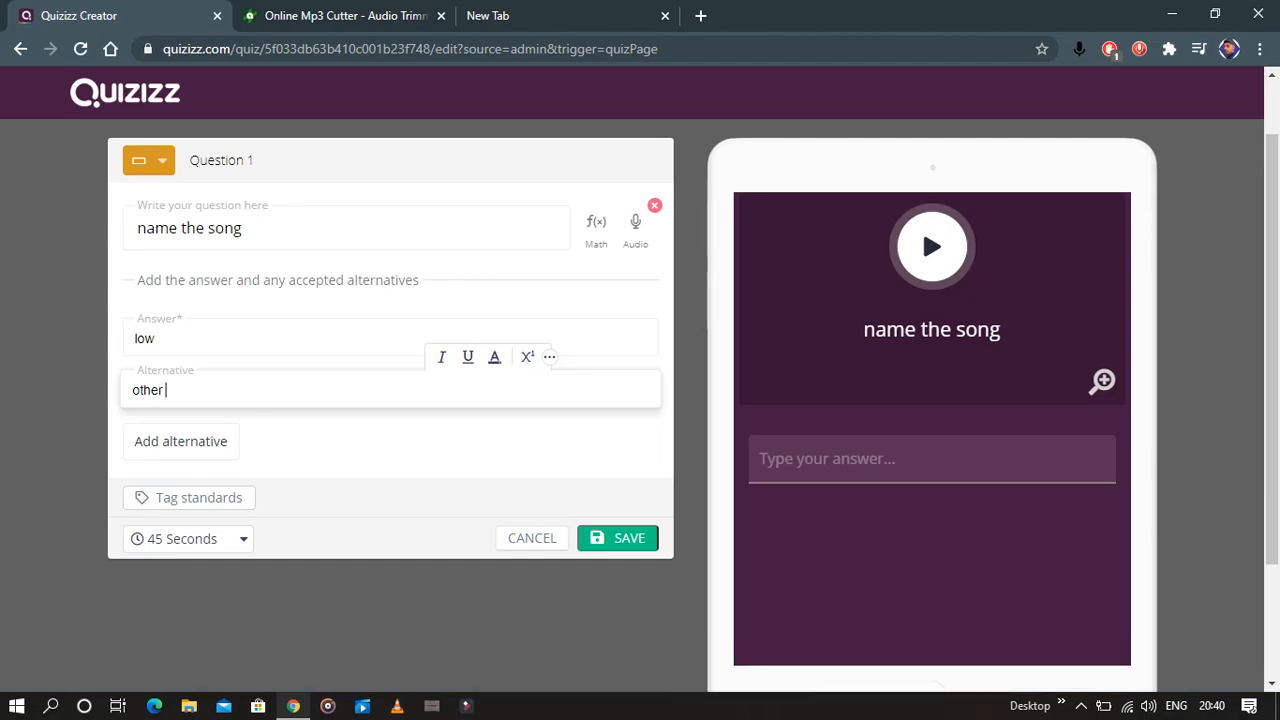
text(n)
key(BackSpace)
key(BackSpace)
key(BackSpace)
key(BackSpace)
key(BackSpace)
key(BackSpace)
key(BackSpace)
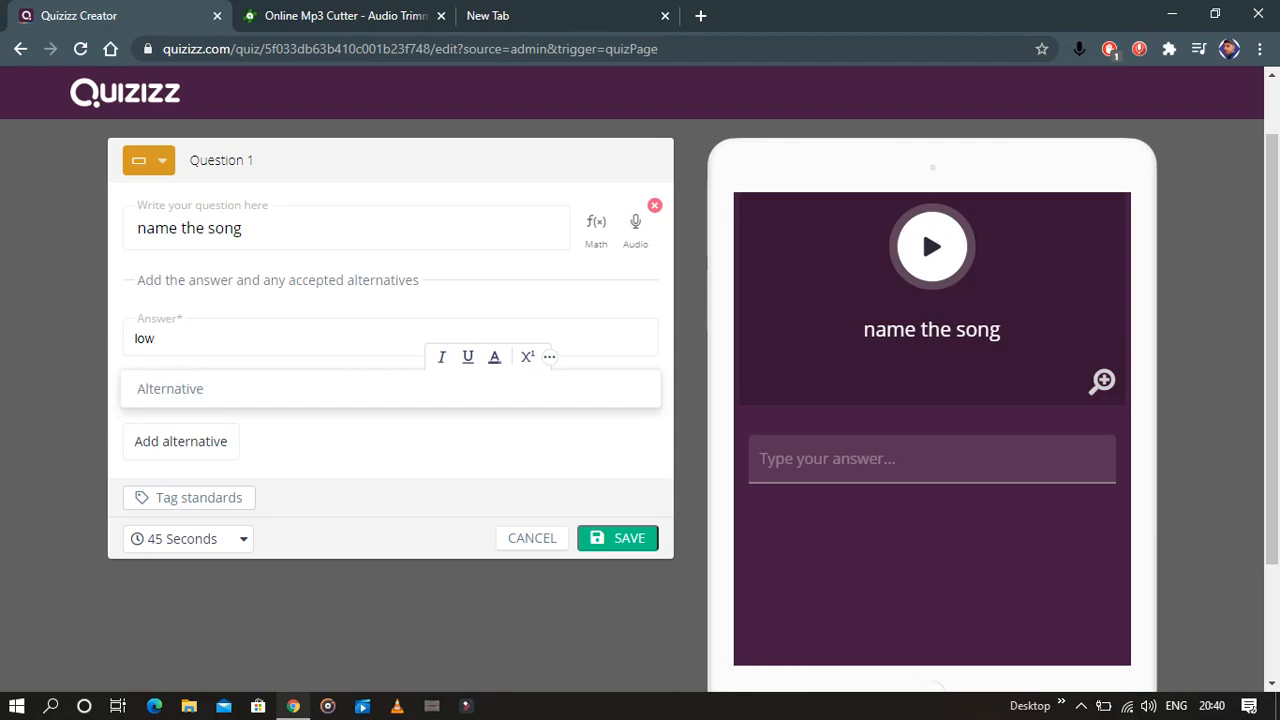
Enter "see" as the alternative answer and save the fill-in-the-blank question
text(see)
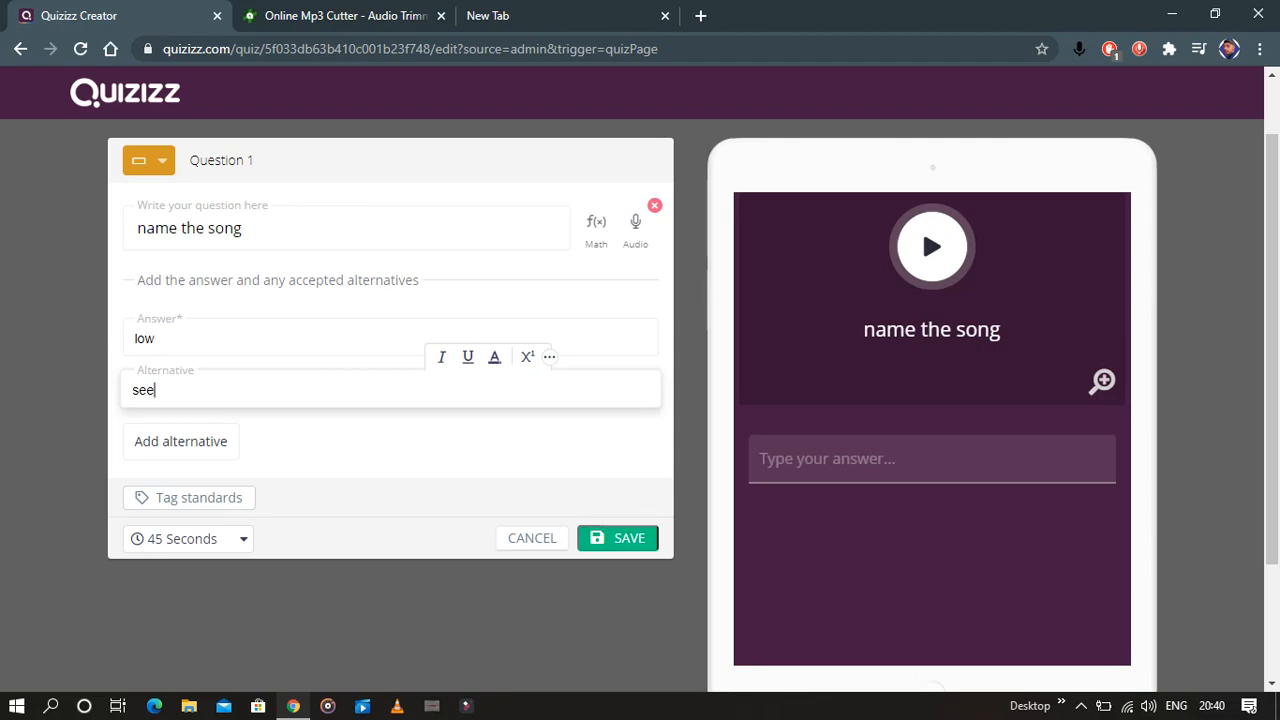
click(618, 538)
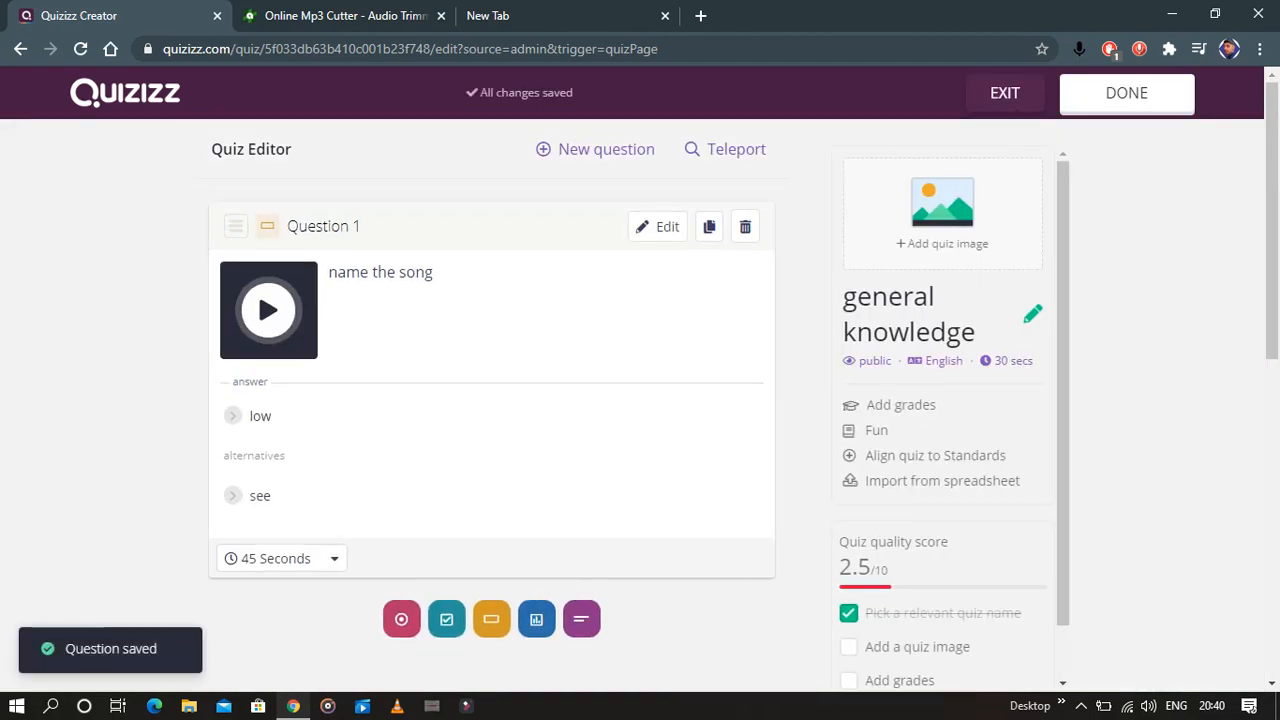
Add a multiple-choice question and upload the PNG file "signature" from Downloads as its image
click(401, 619)
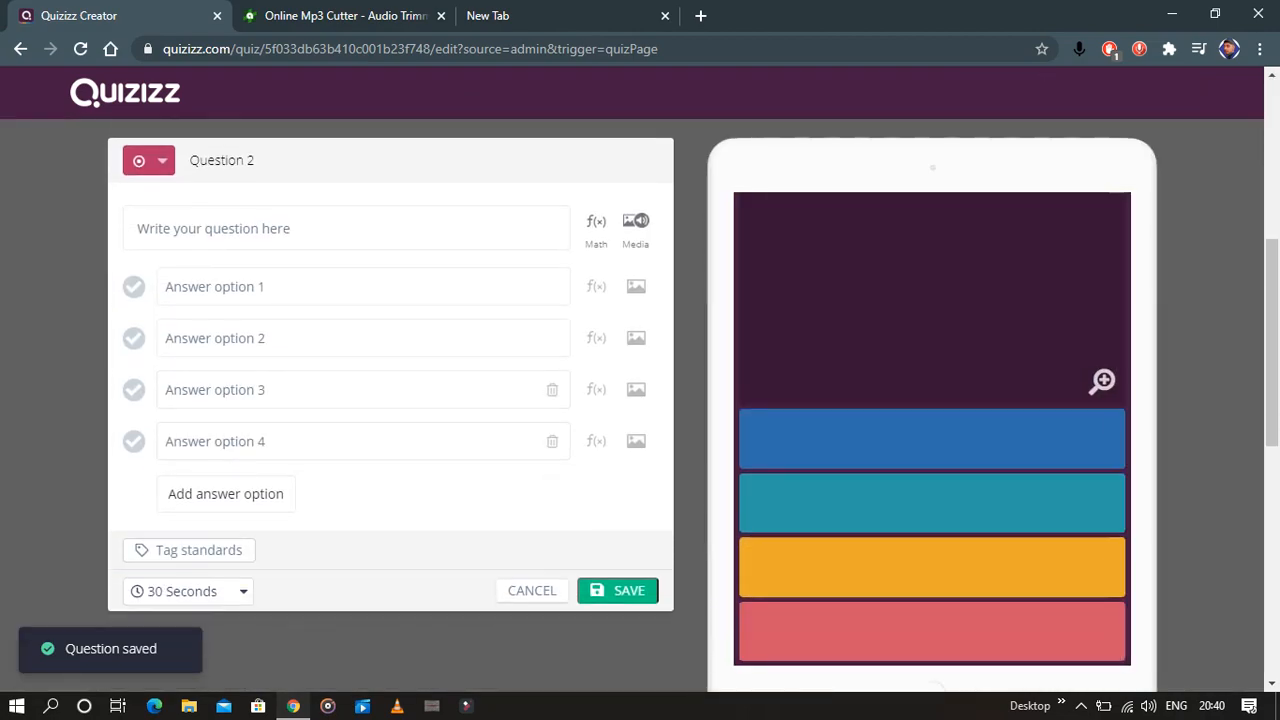
click(635, 220)
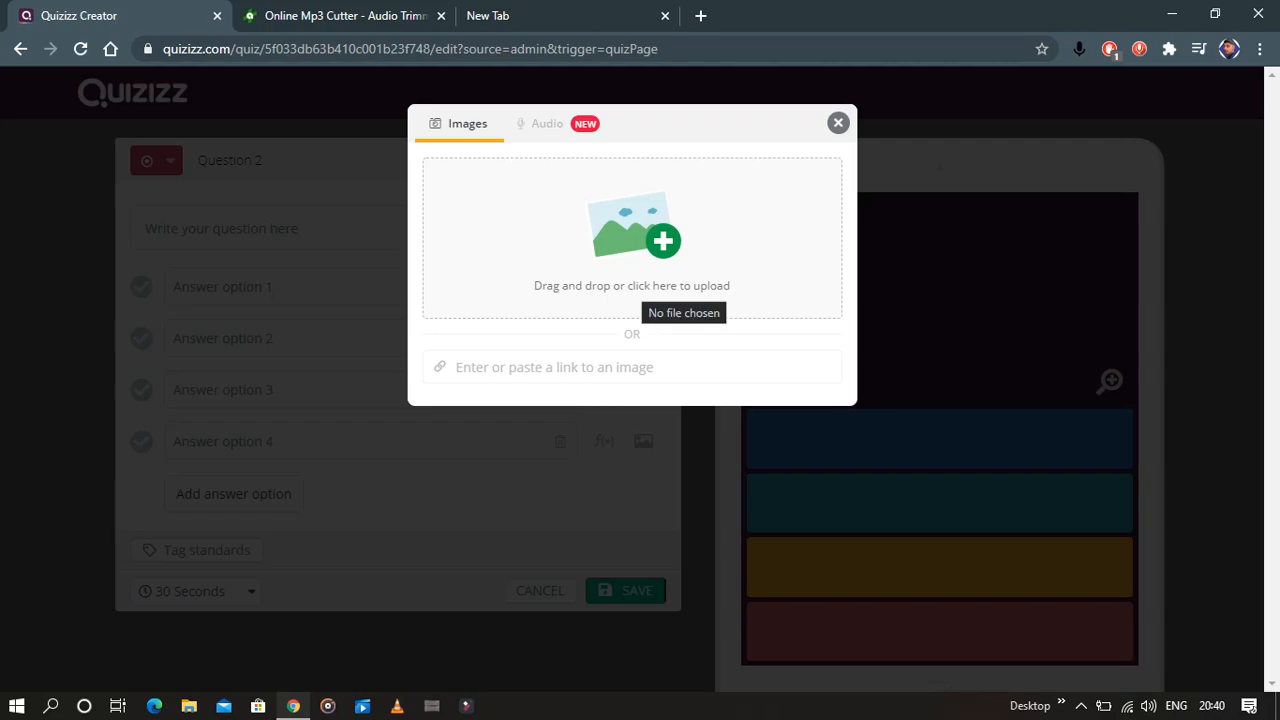
click(633, 287)
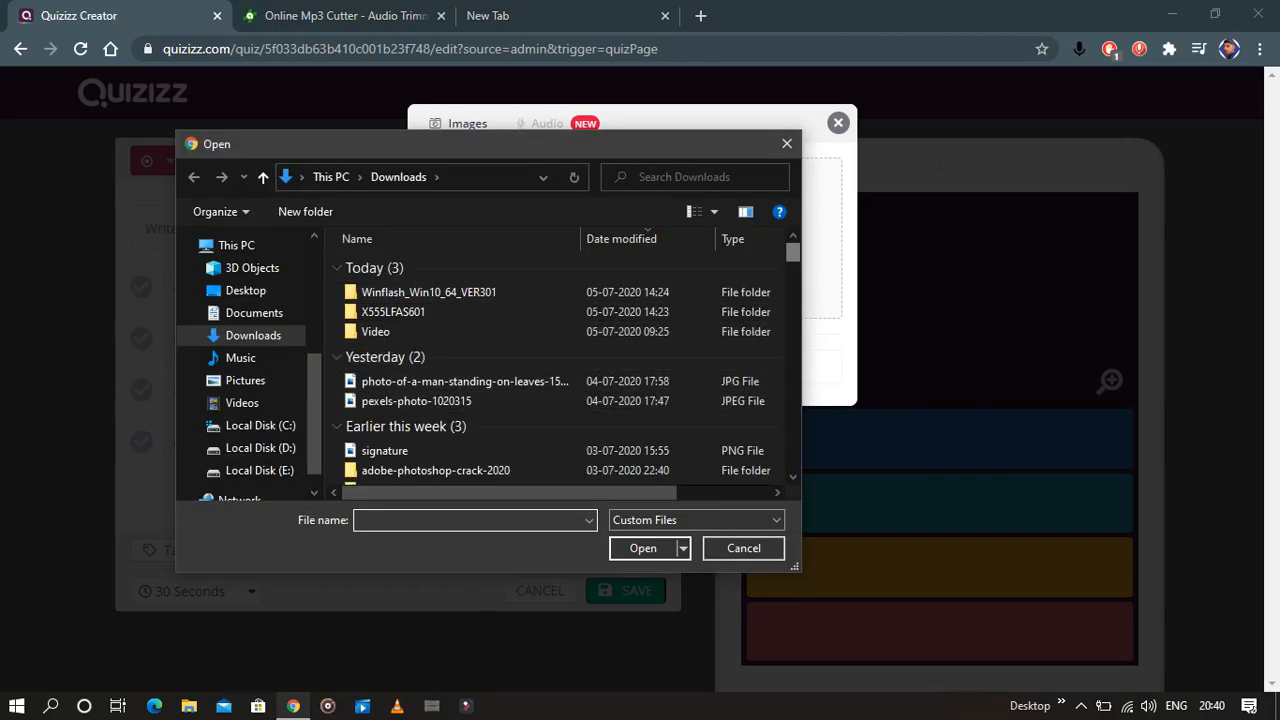
scroll(620, 255, down, 2)
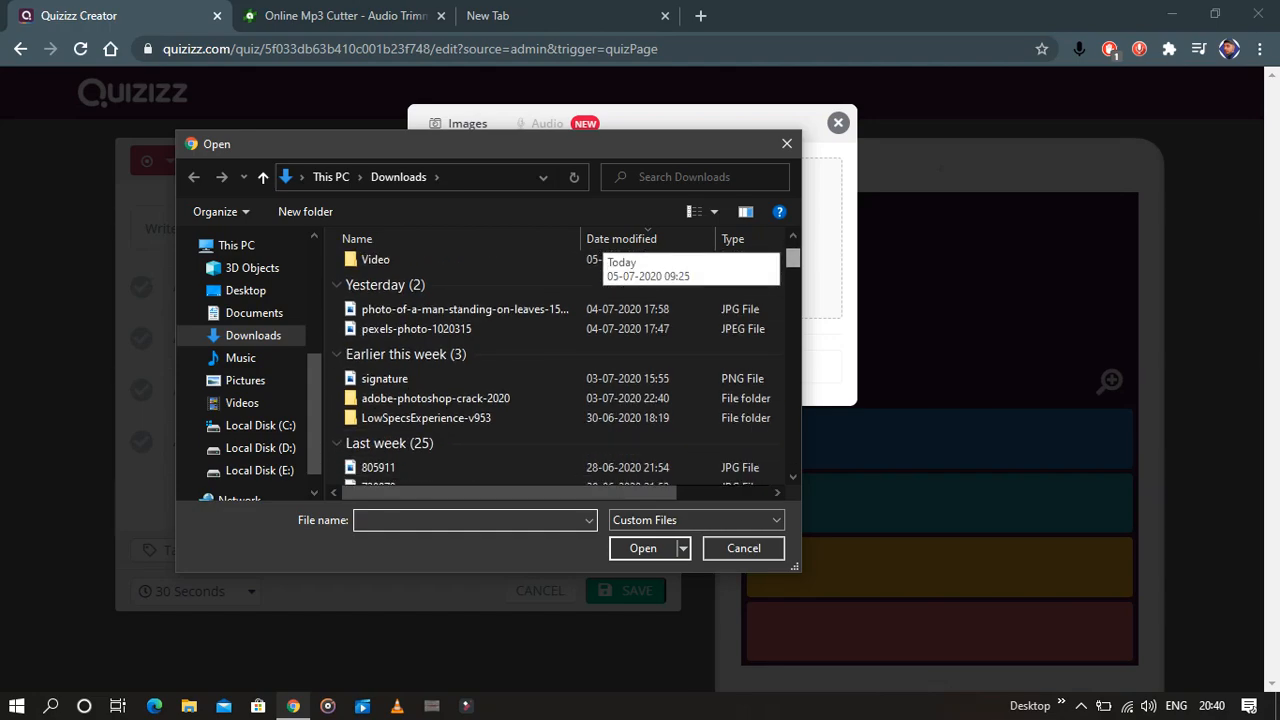
scroll(620, 255, down, 1)
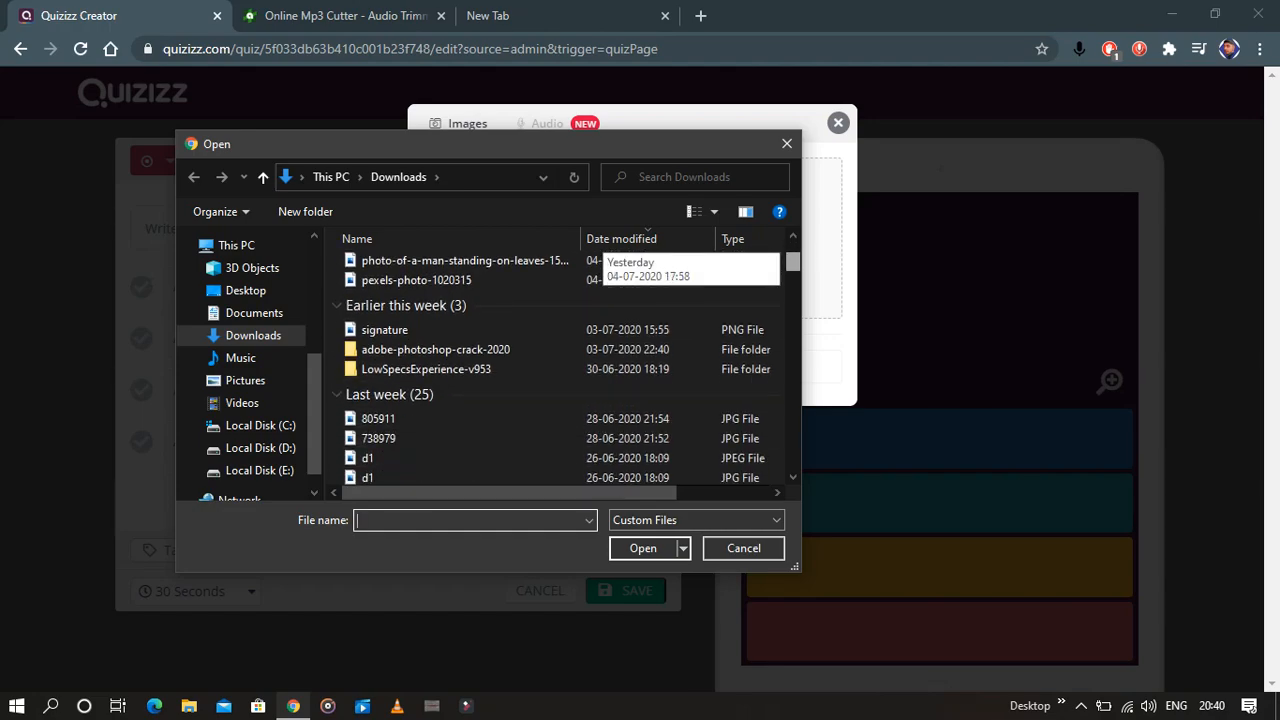
click(600, 330)
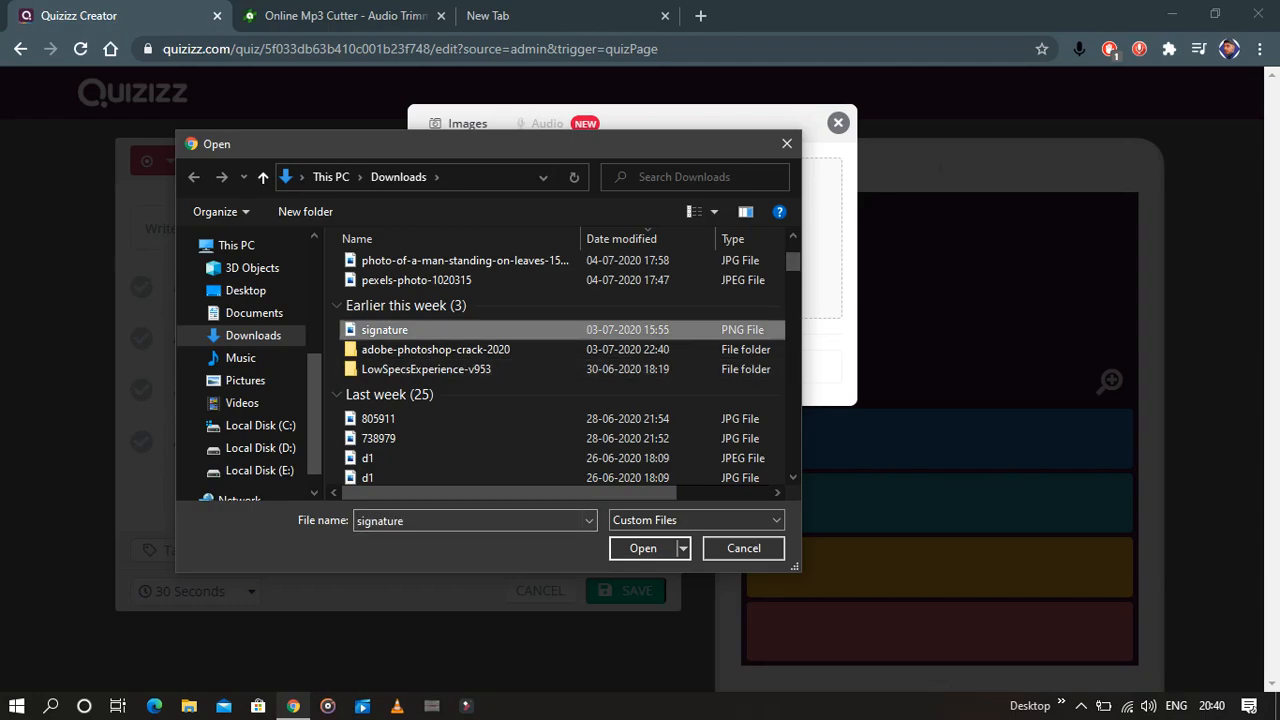
double_click(600, 330)
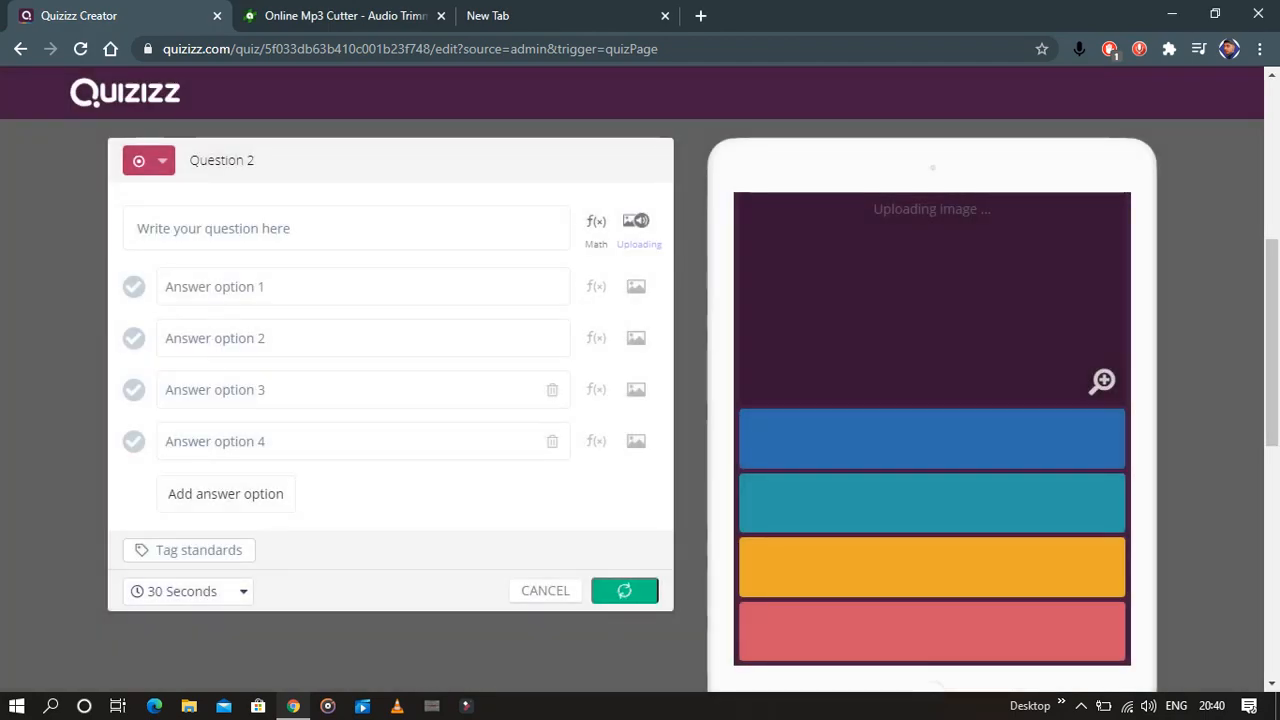
Enter the question text "recognize the person through the given signature", using the suggested spelling "recognize"
click(346, 228)
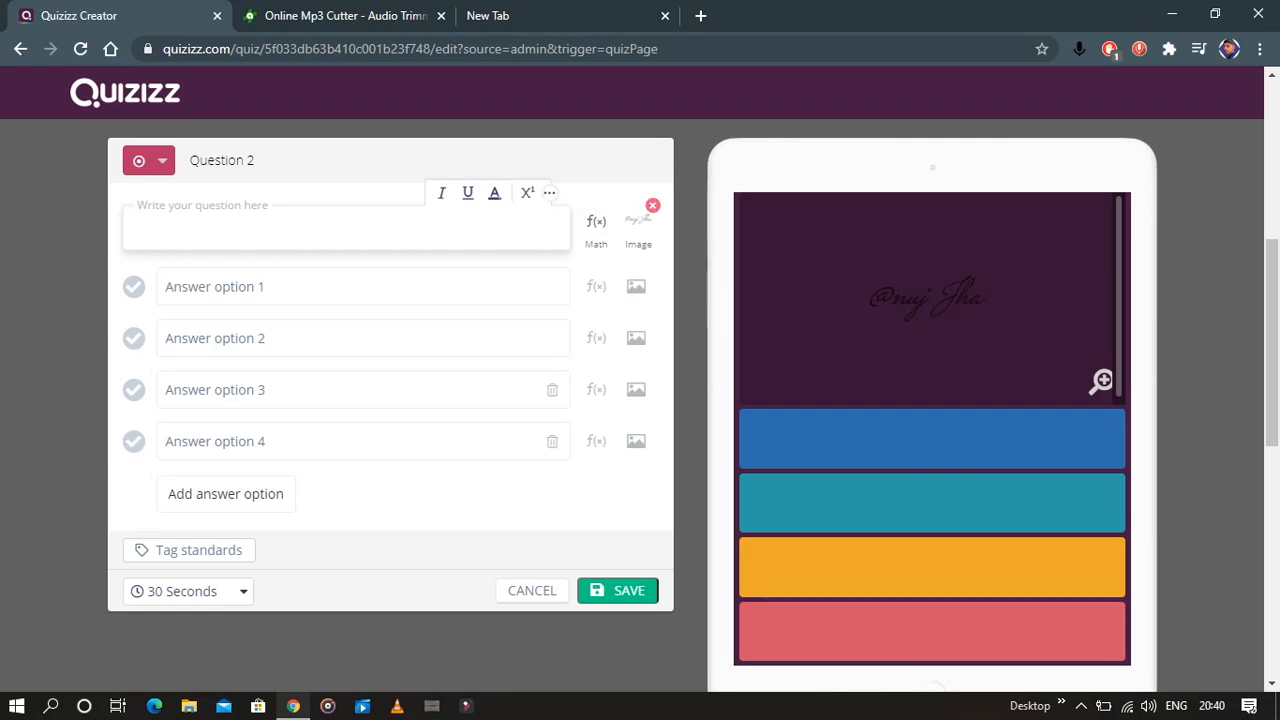
text(recognise the )
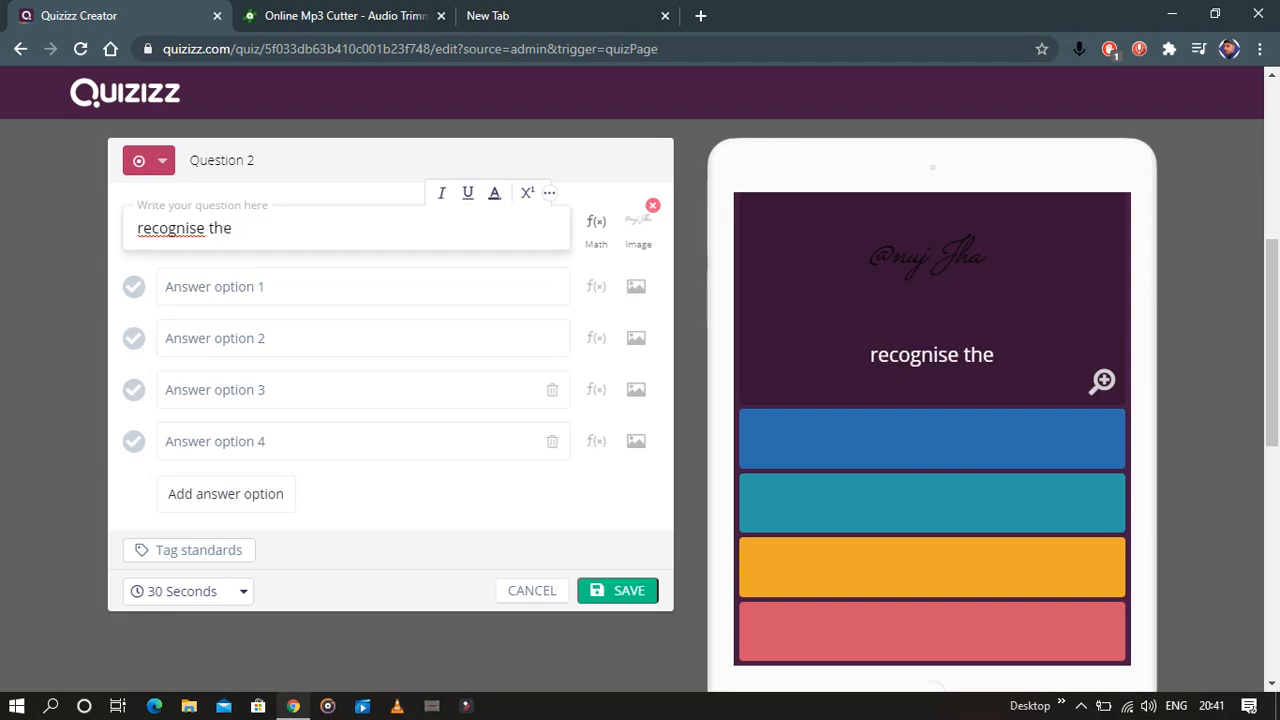
text(person through the given sig)
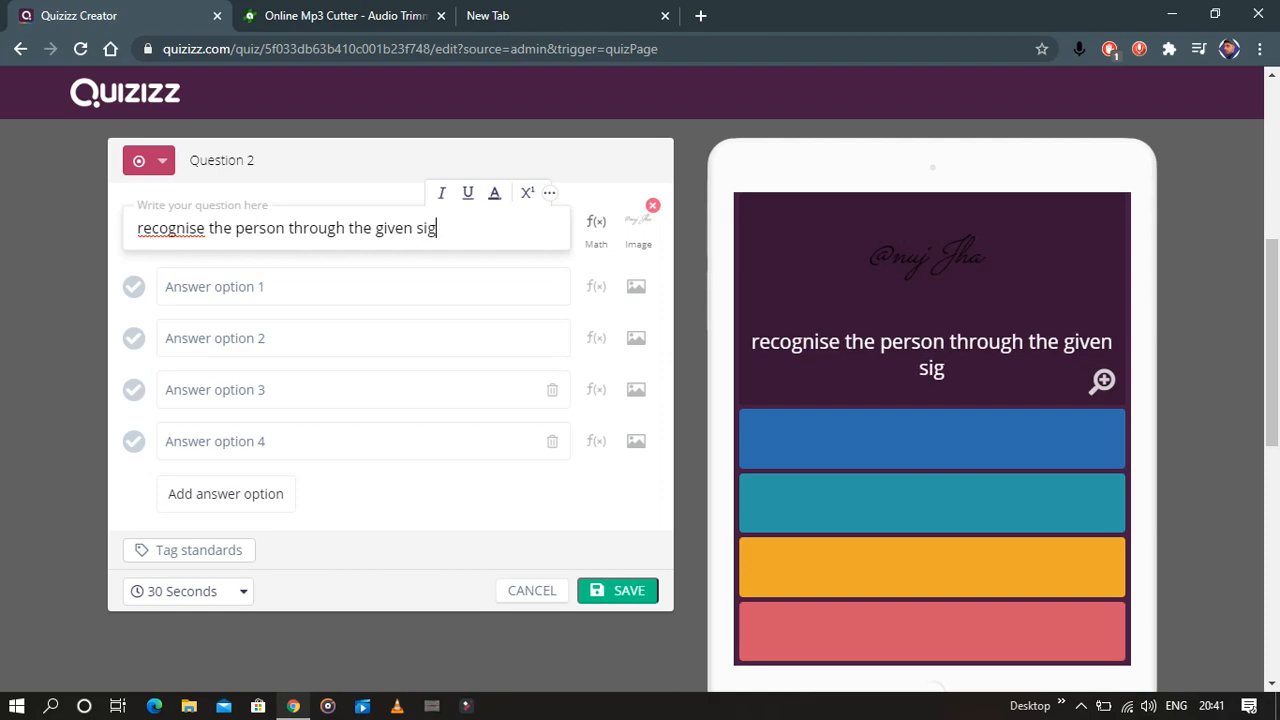
text(na)
text(ture)
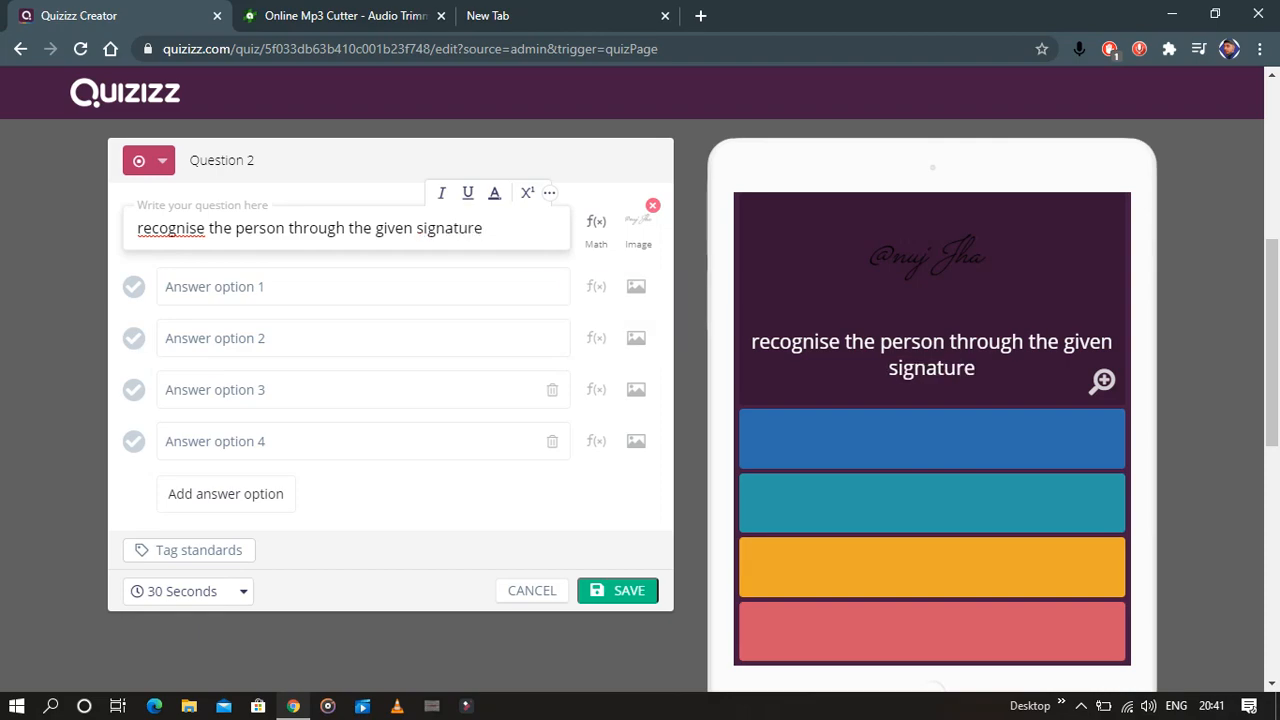
right_click(176, 232)
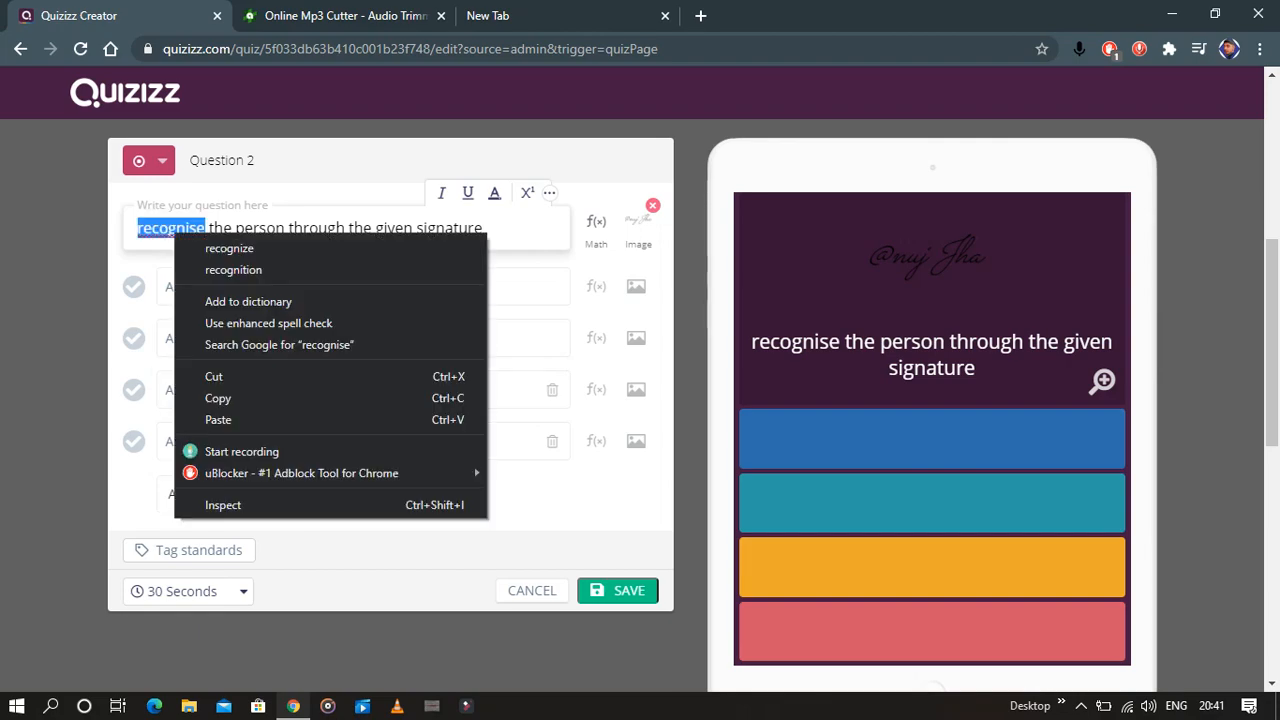
click(229, 248)
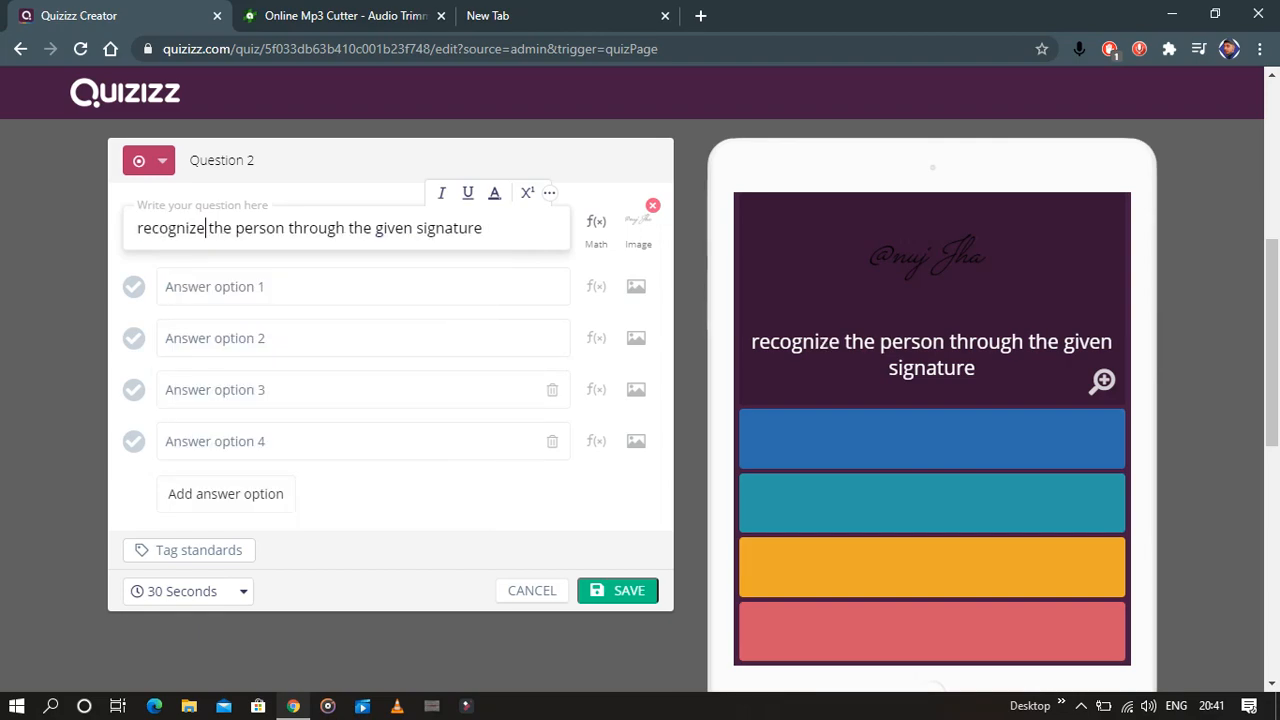
Enter three people's first names as answer options 1 to 3 of the signature question and delete the unused fourth option
click(240, 287)
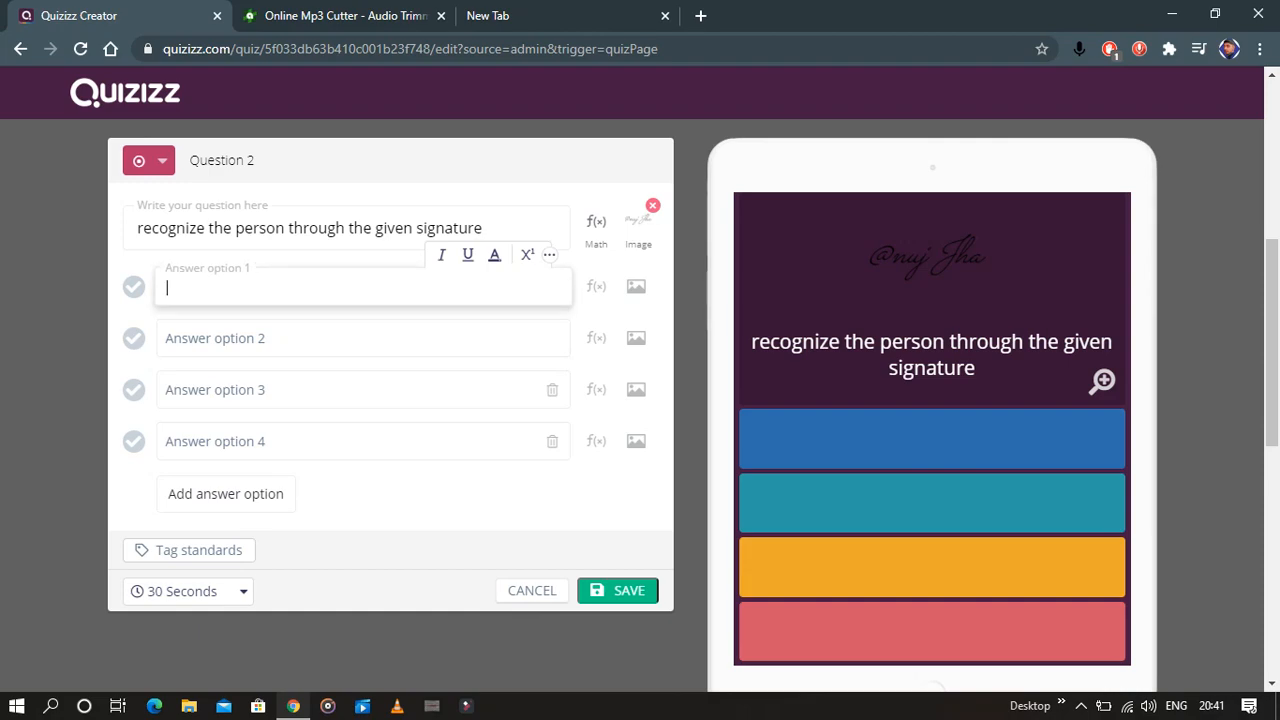
text(Anuj)
click(215, 338)
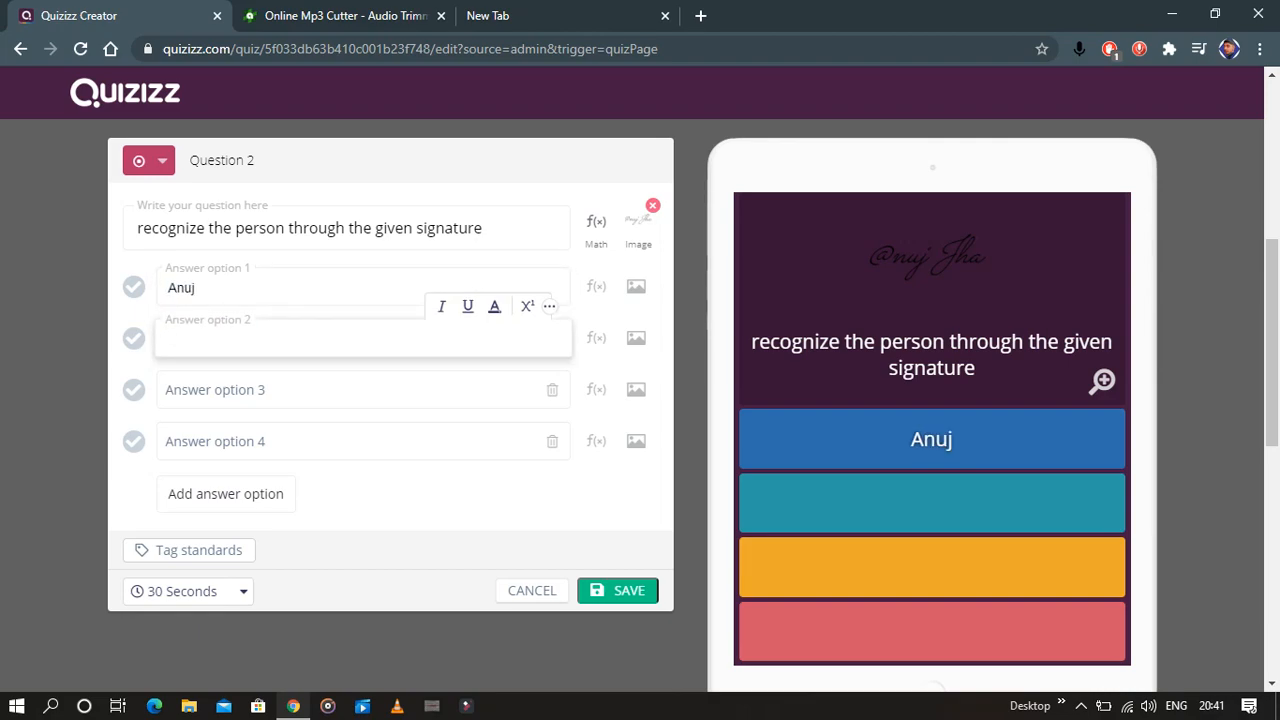
text(Abhay)
click(215, 390)
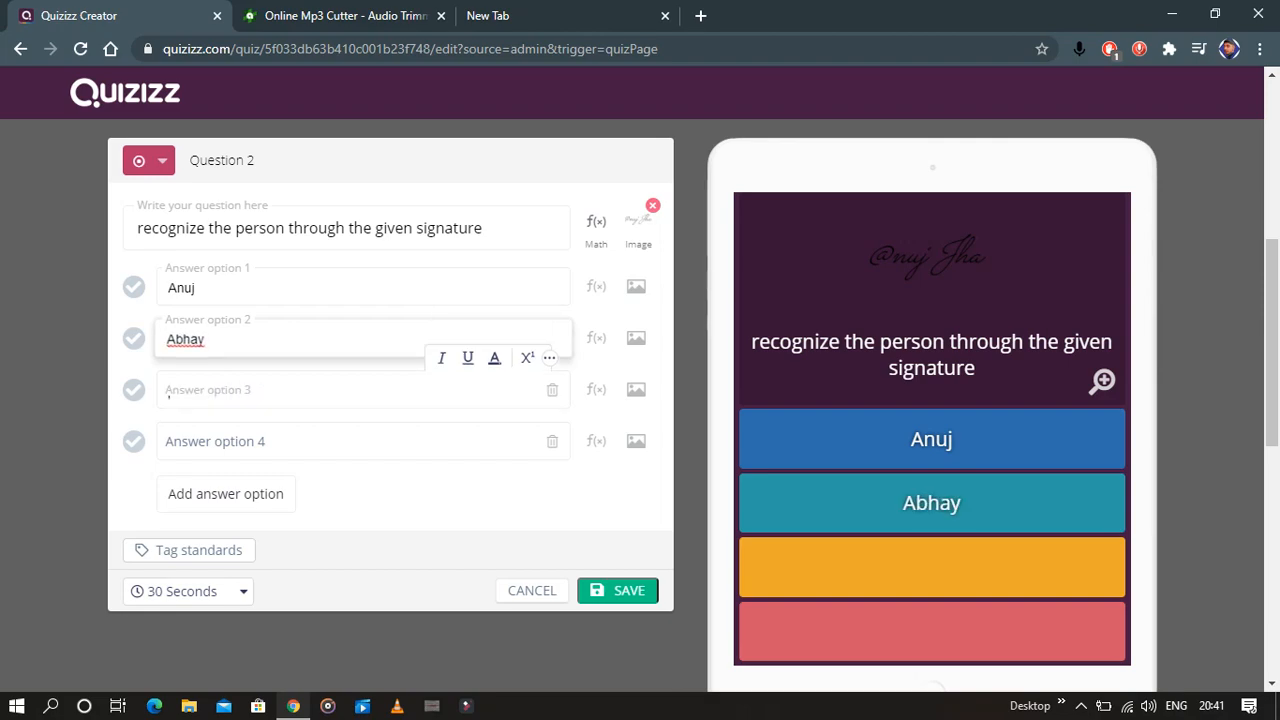
text(Abhi)
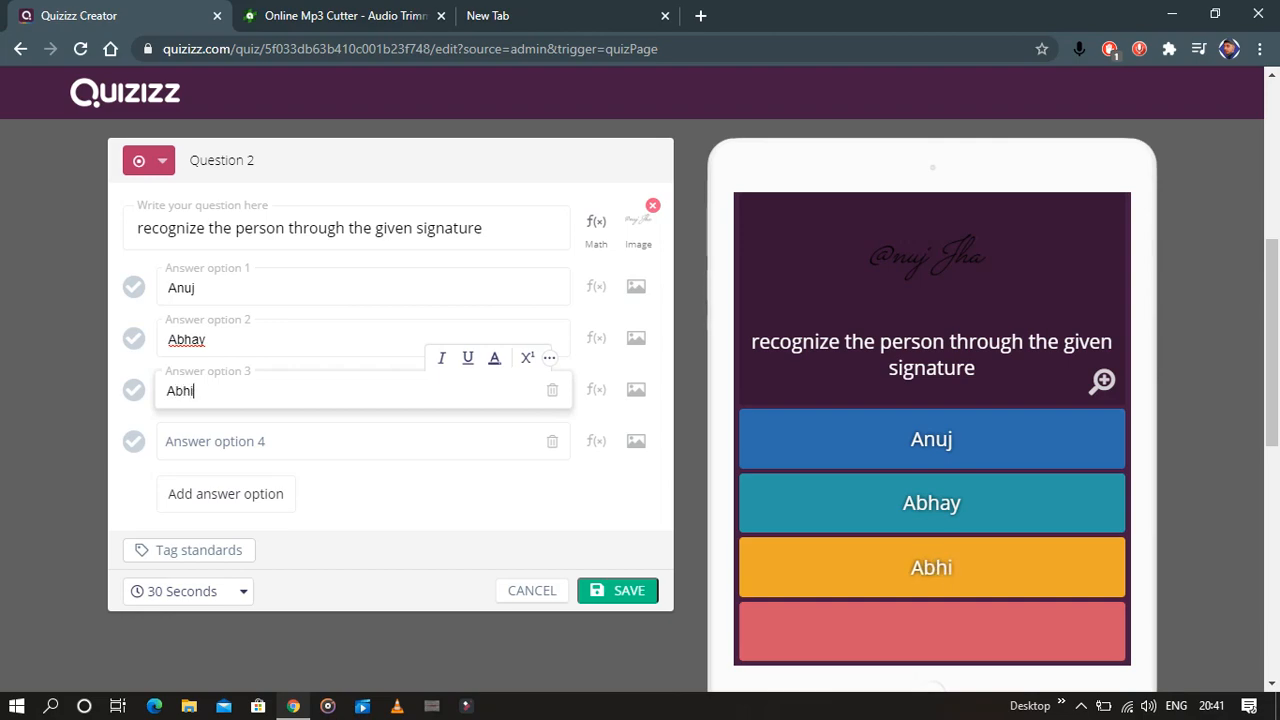
text(shek)
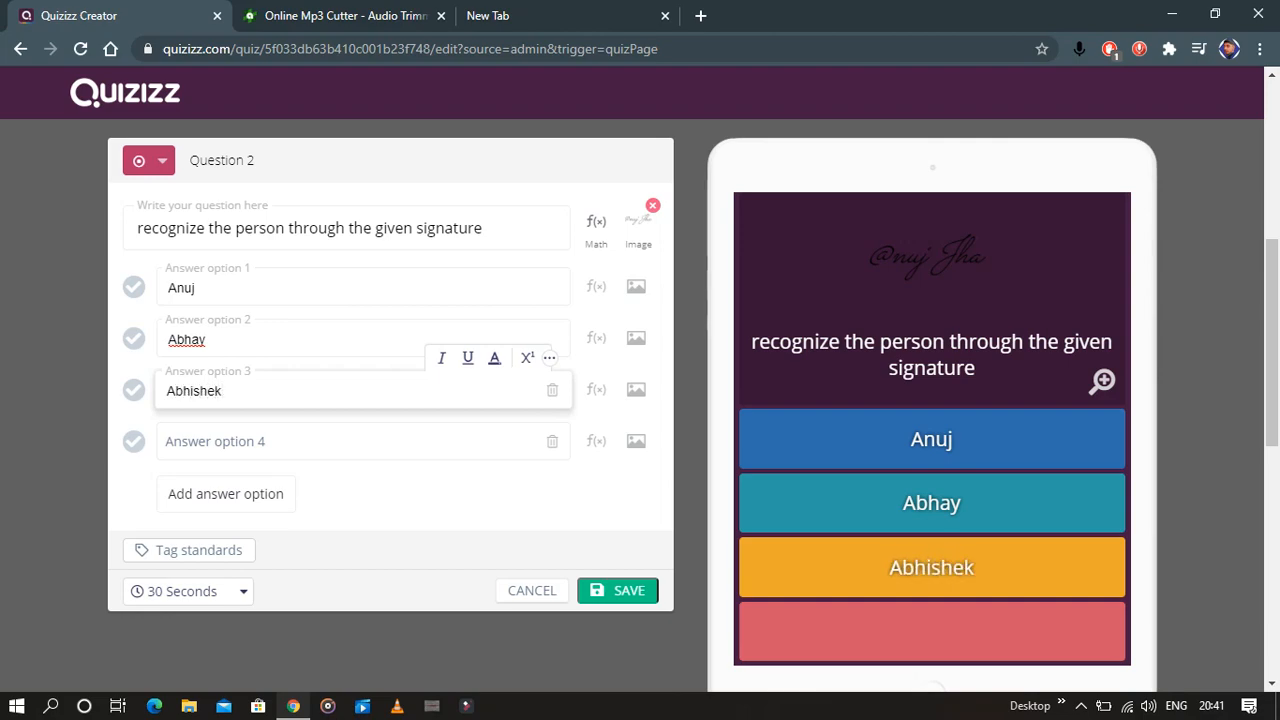
click(168, 441)
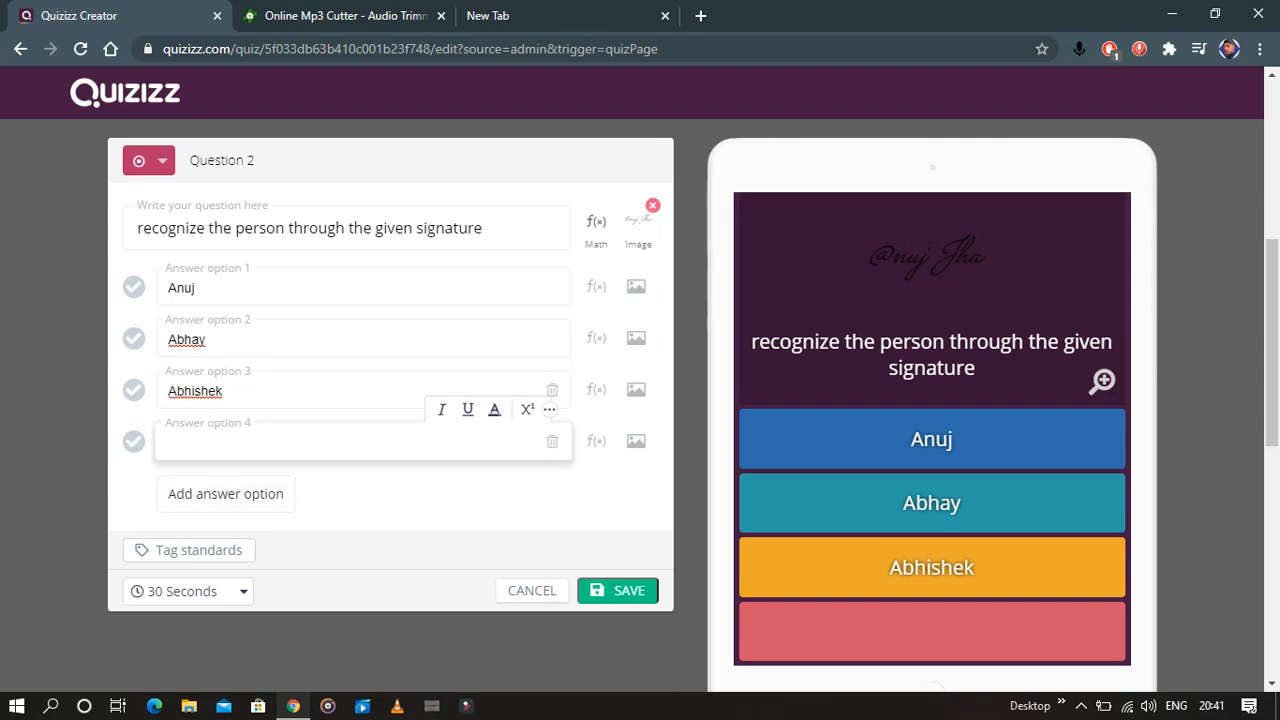
click(552, 441)
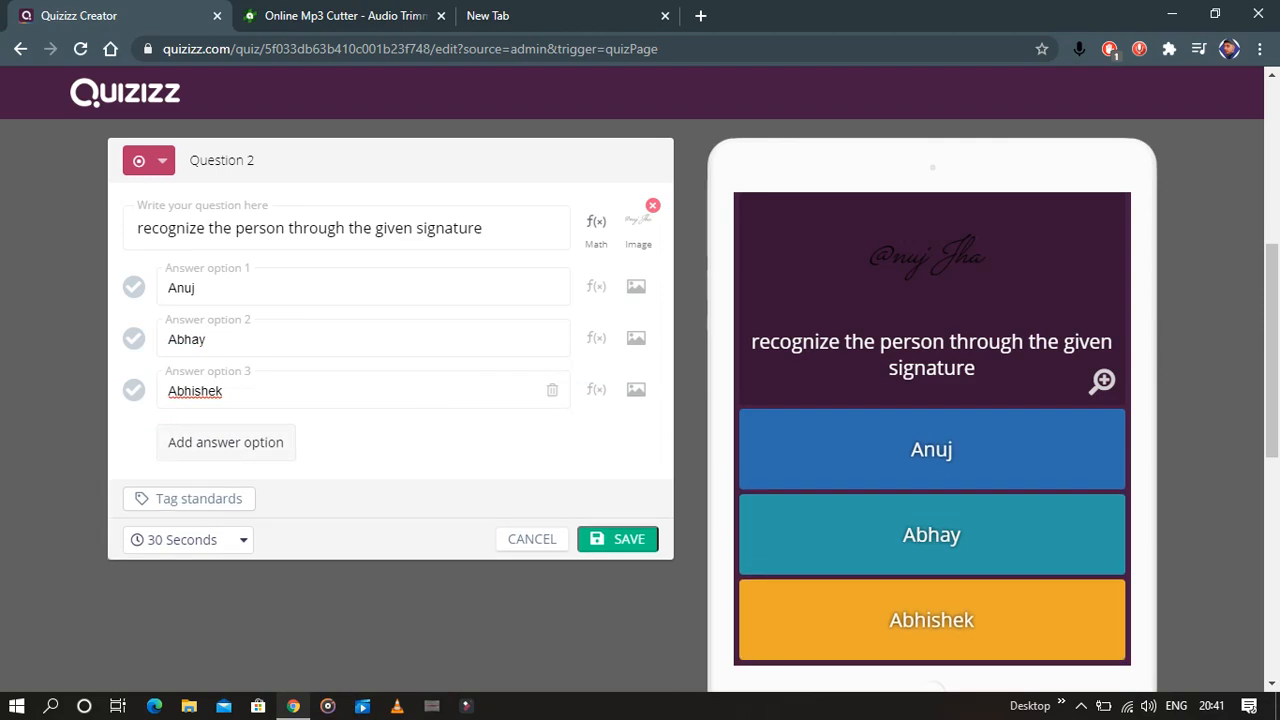
click(226, 442)
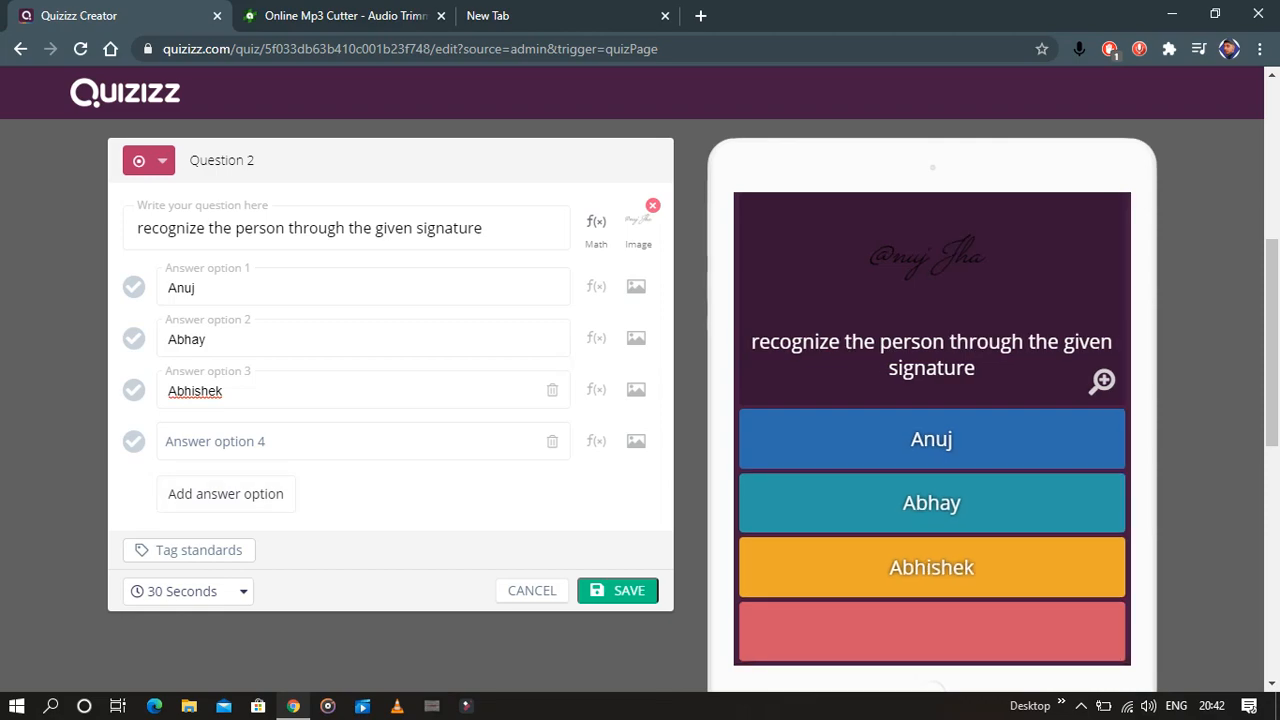
click(226, 493)
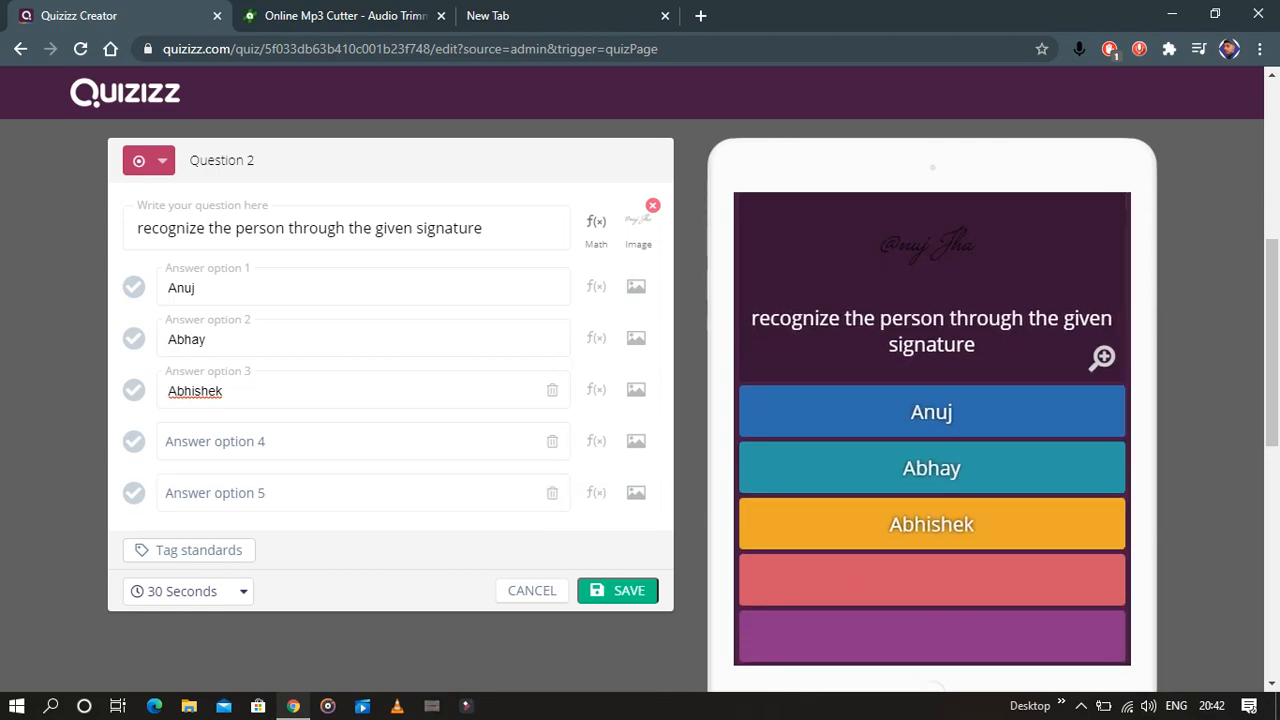
click(552, 493)
click(552, 441)
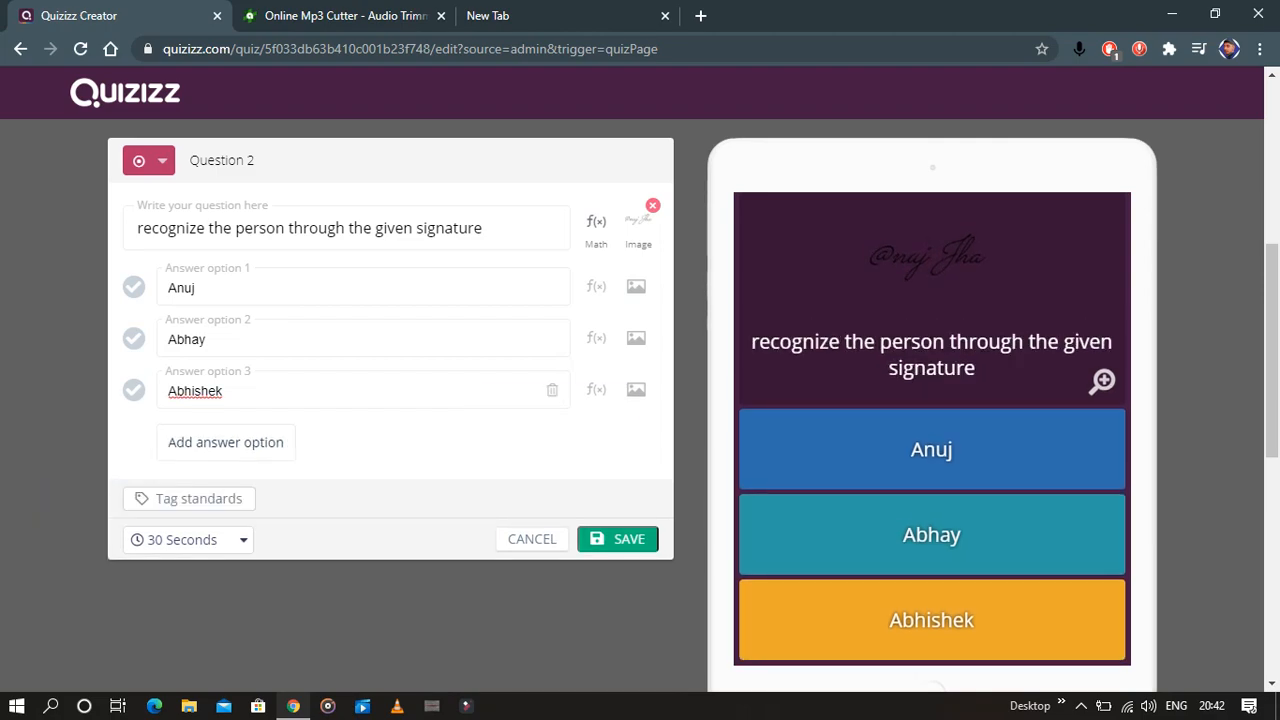
Set the signature question's time limit to 2 minutes and try to save the question
click(187, 539)
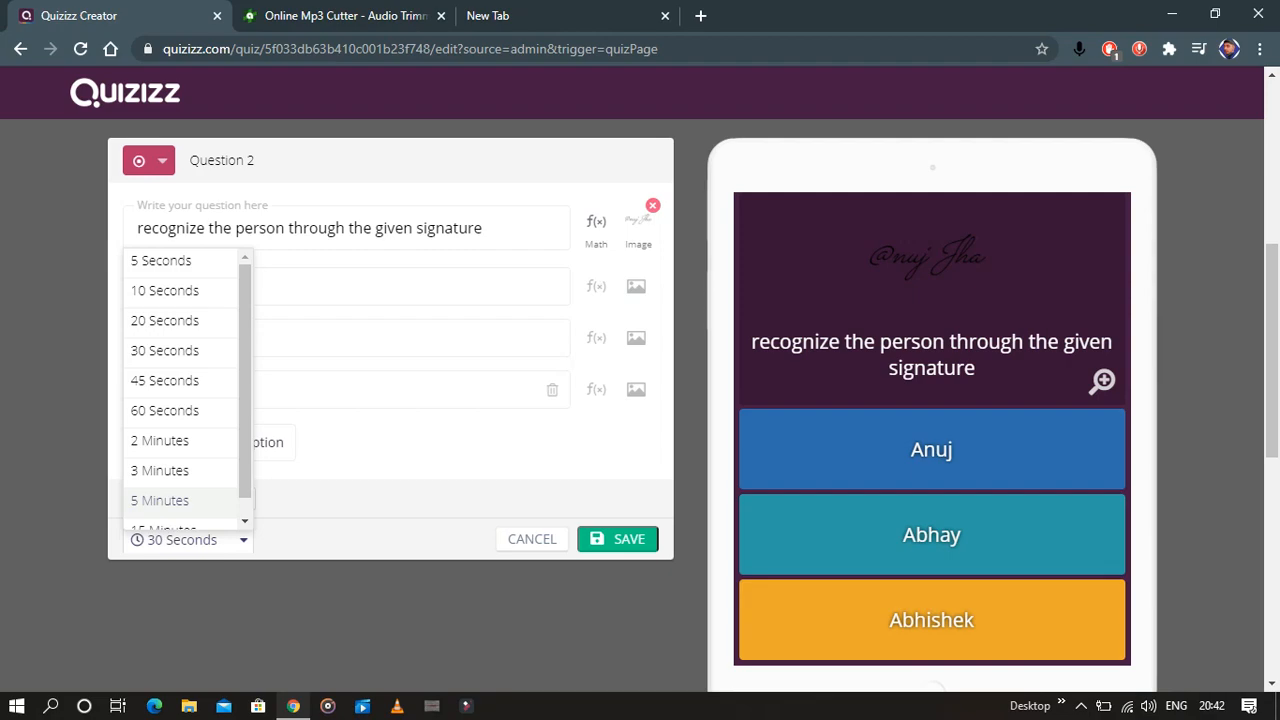
click(160, 440)
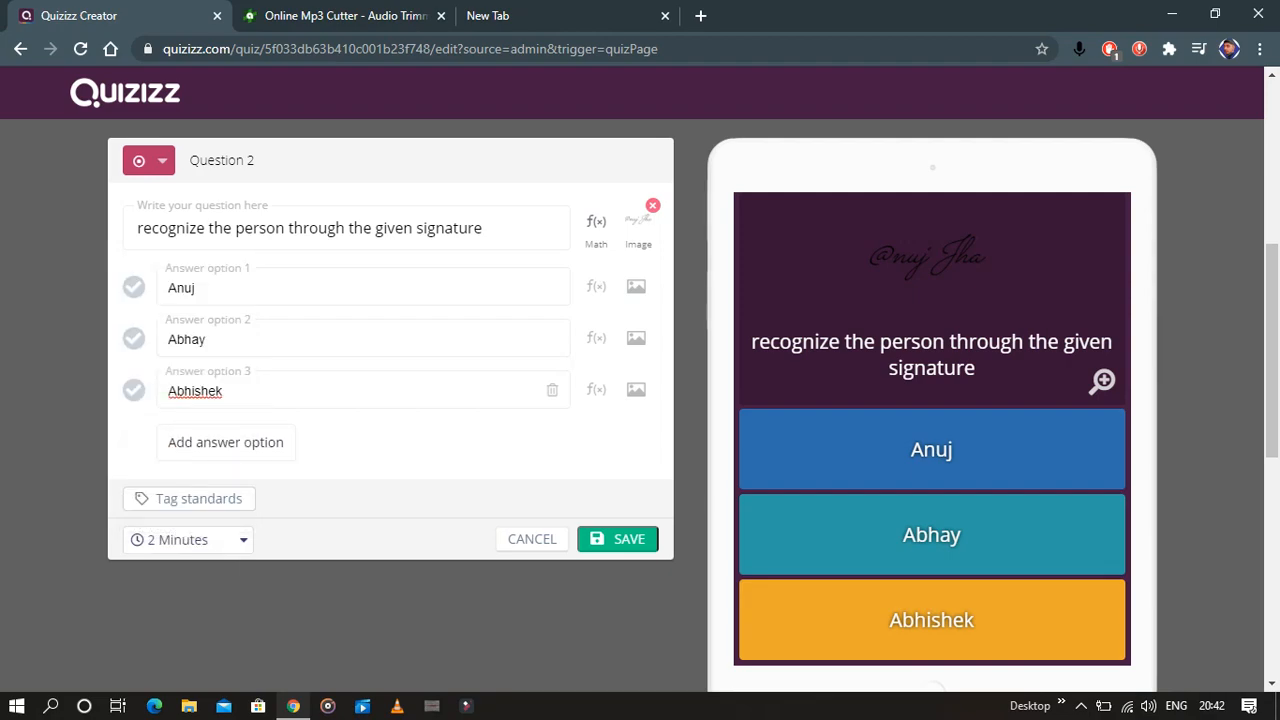
click(618, 539)
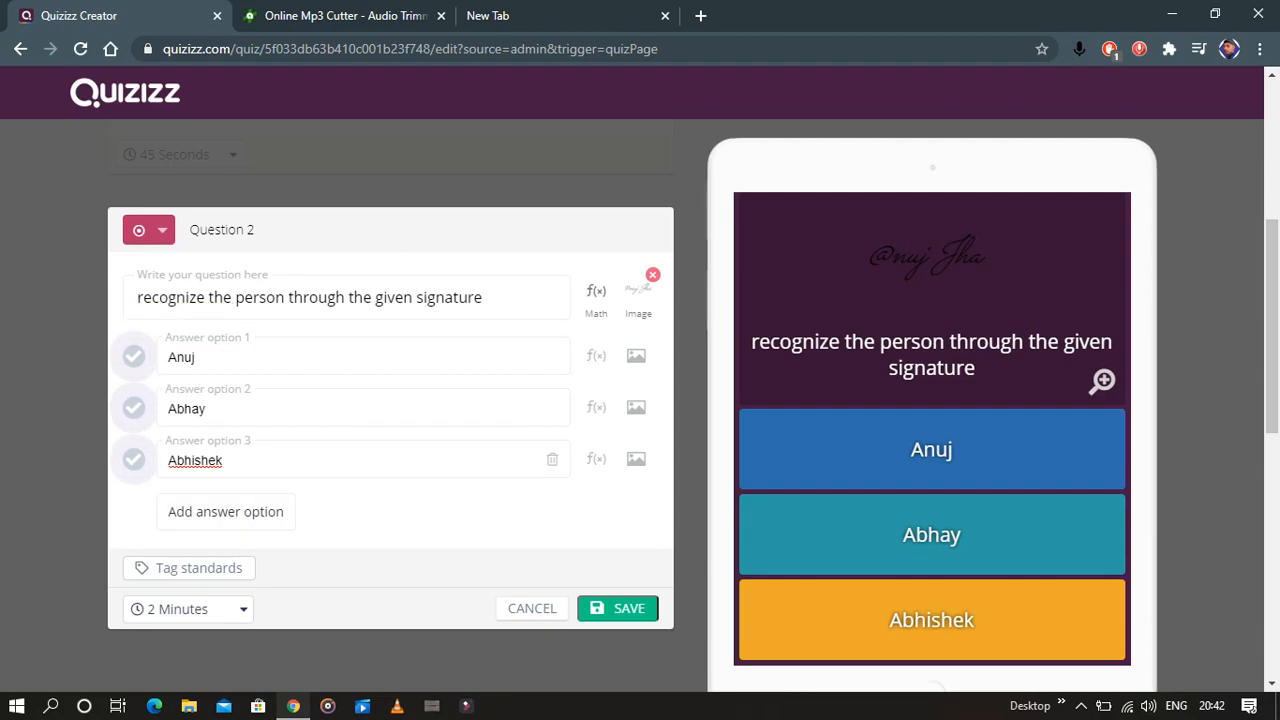
Mark the first answer option as correct and save the signature question with a 20-second time limit
click(134, 356)
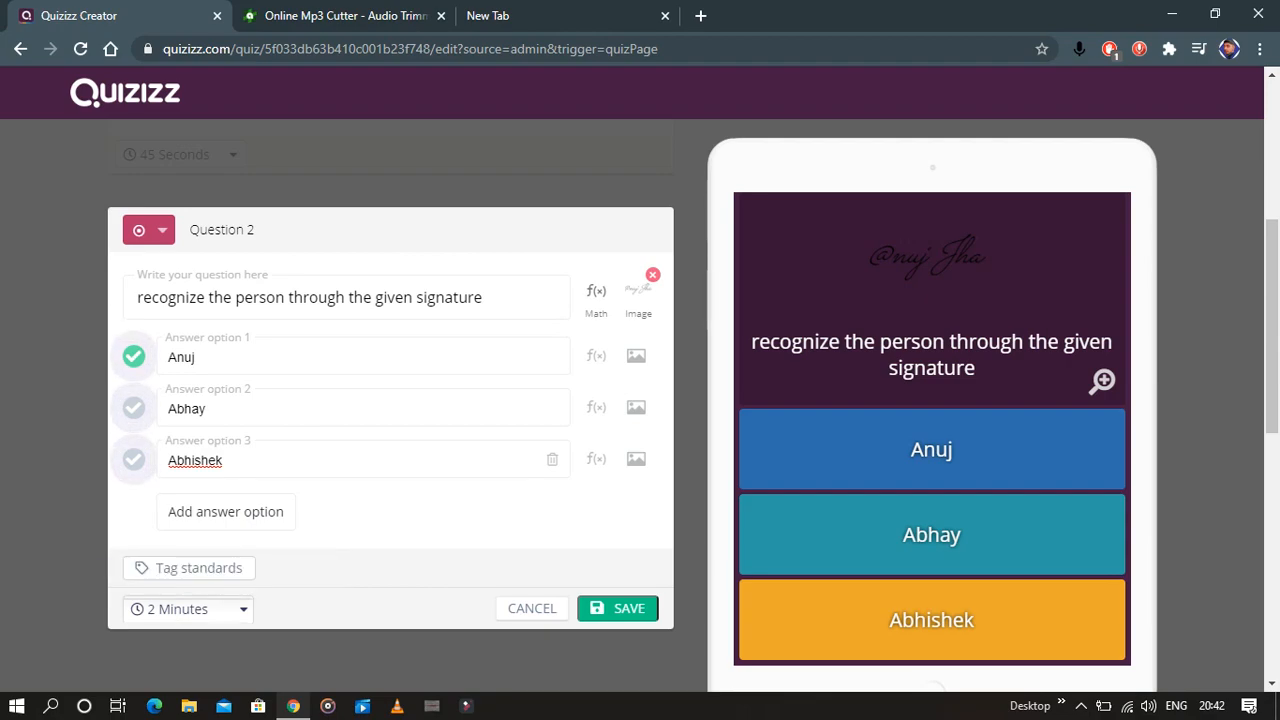
click(188, 609)
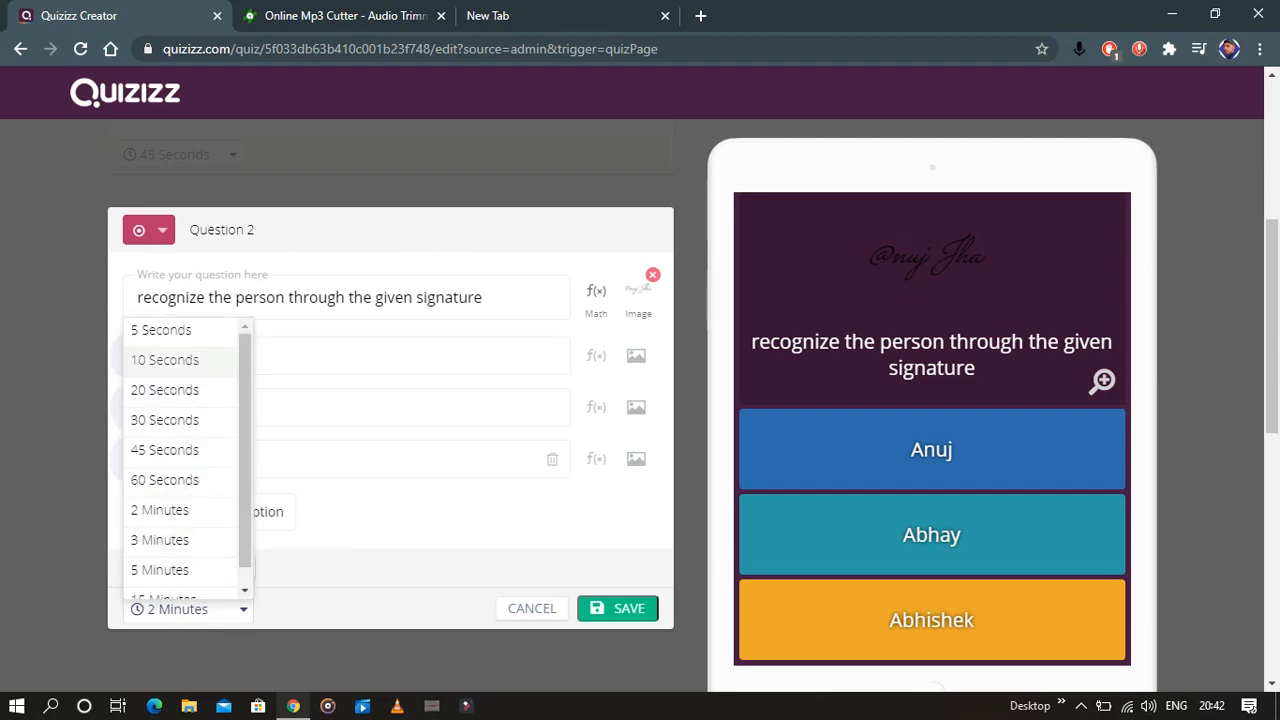
click(165, 389)
click(617, 608)
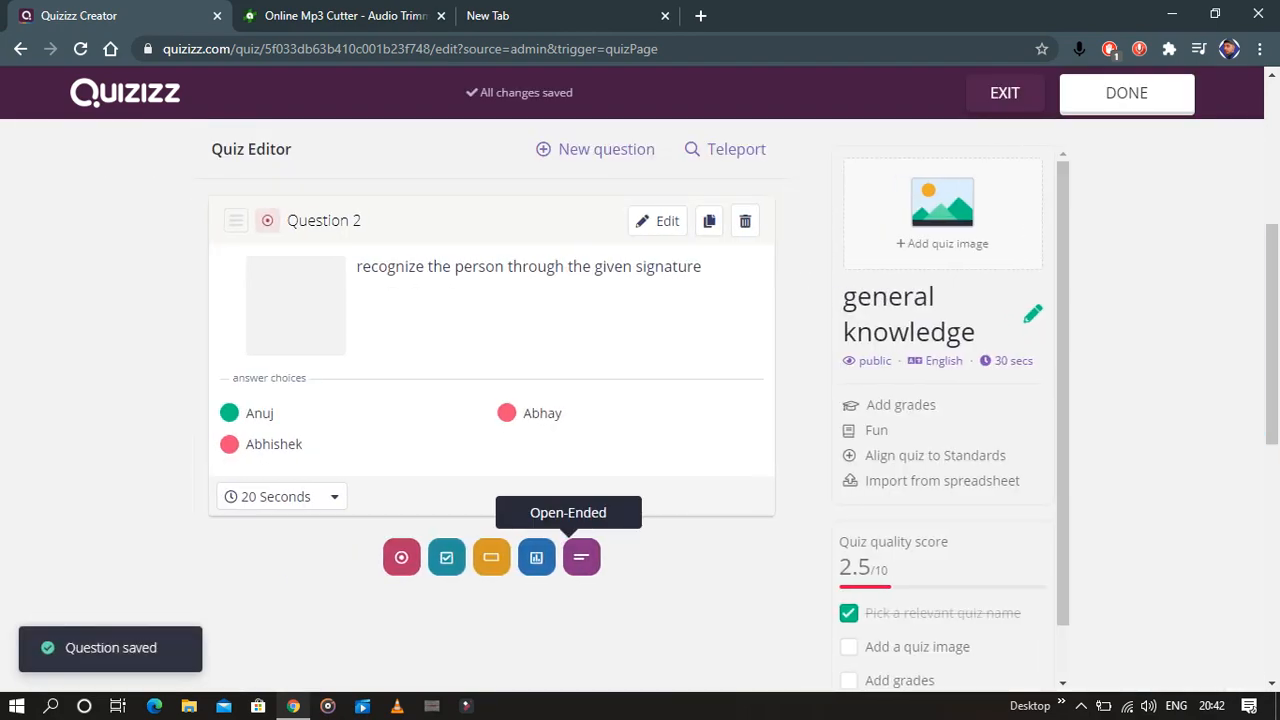
Set the quiz's grade range from 2nd to 5th and save the quiz details
drag(1272, 338, 1272, 474)
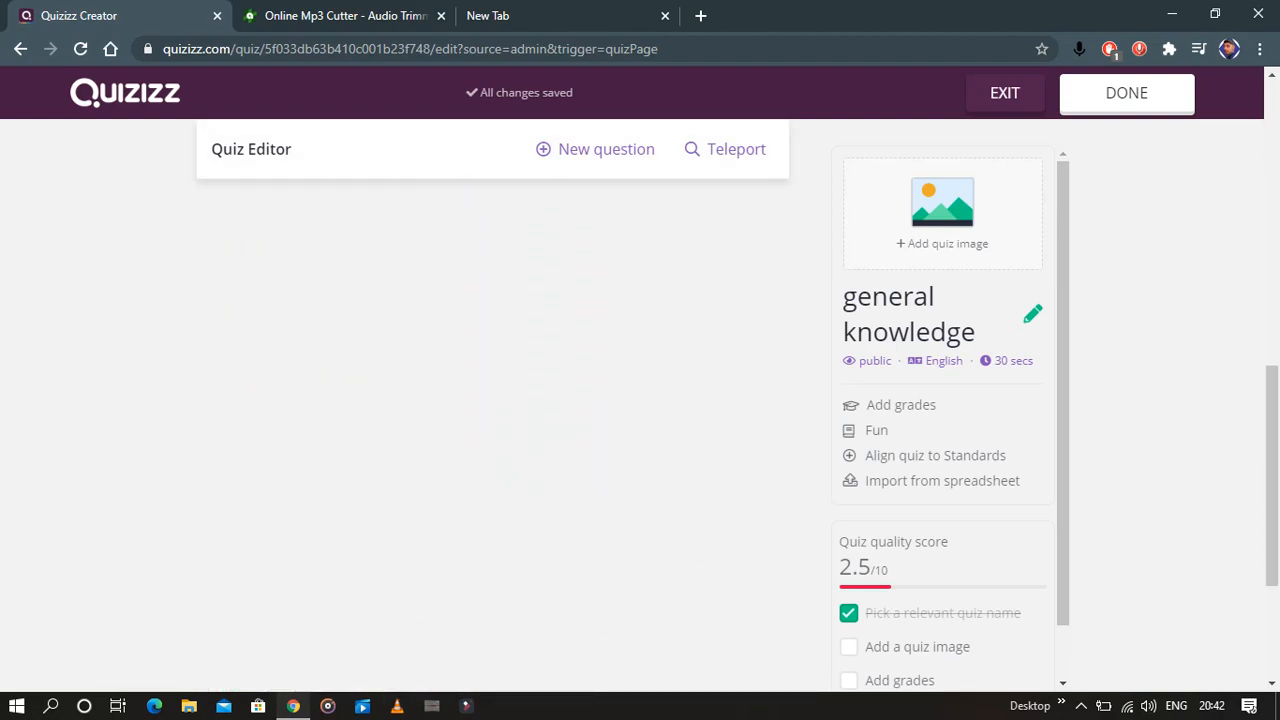
drag(1063, 400, 1063, 452)
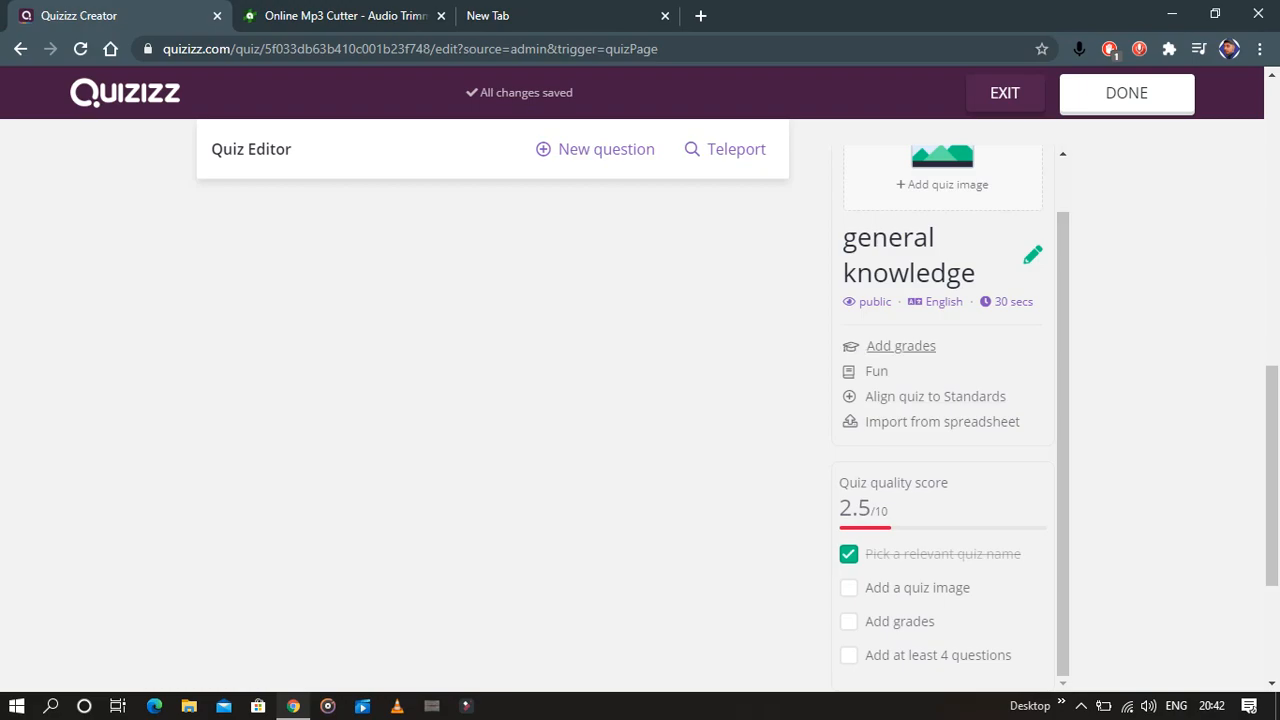
click(900, 345)
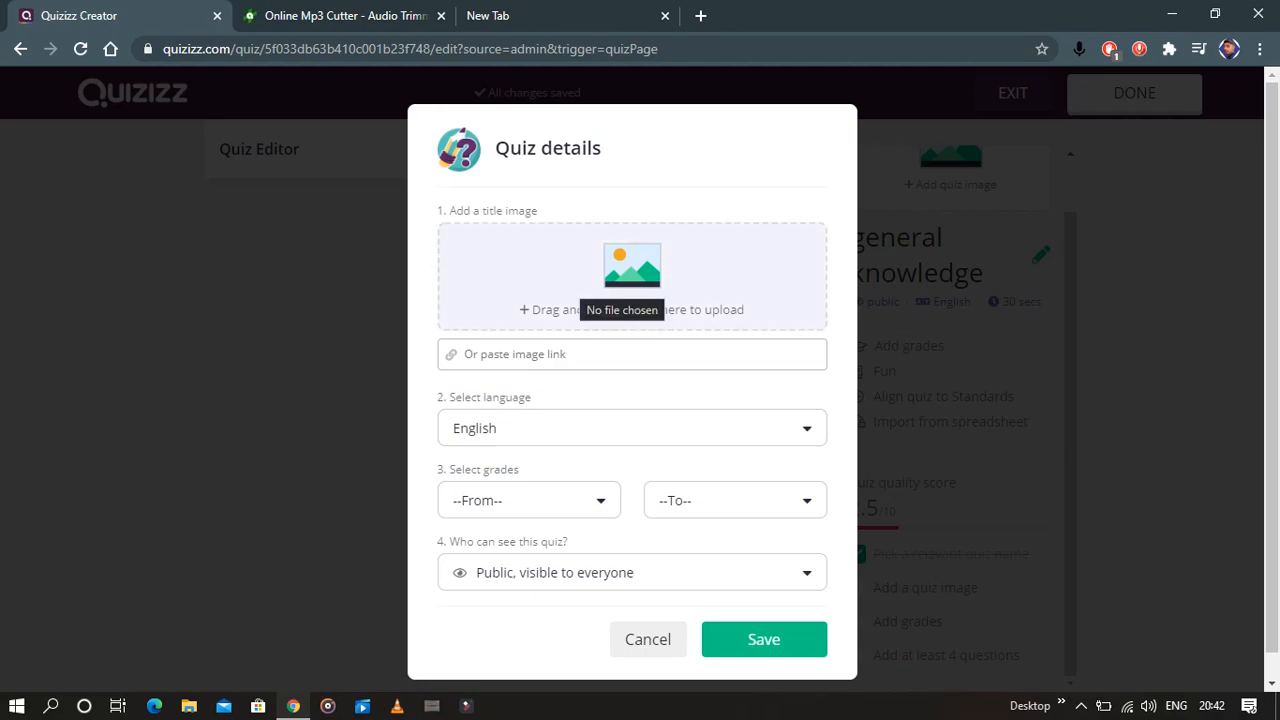
click(632, 428)
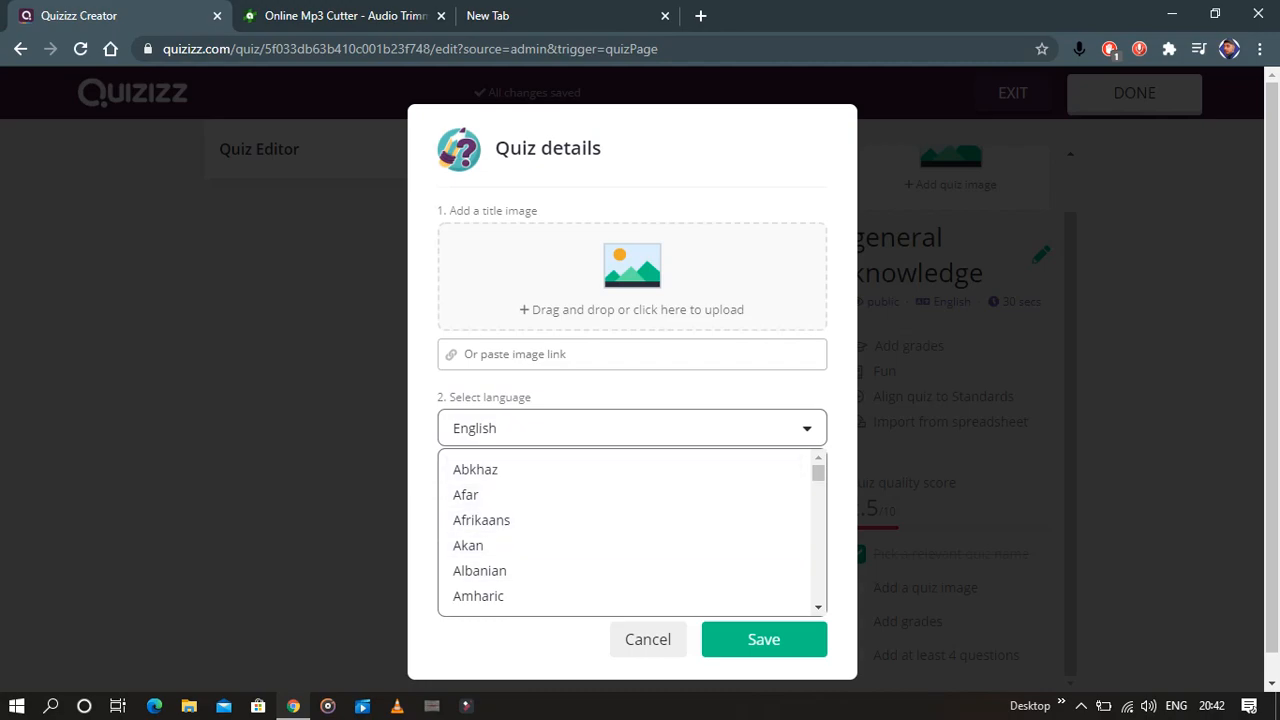
click(632, 428)
click(529, 500)
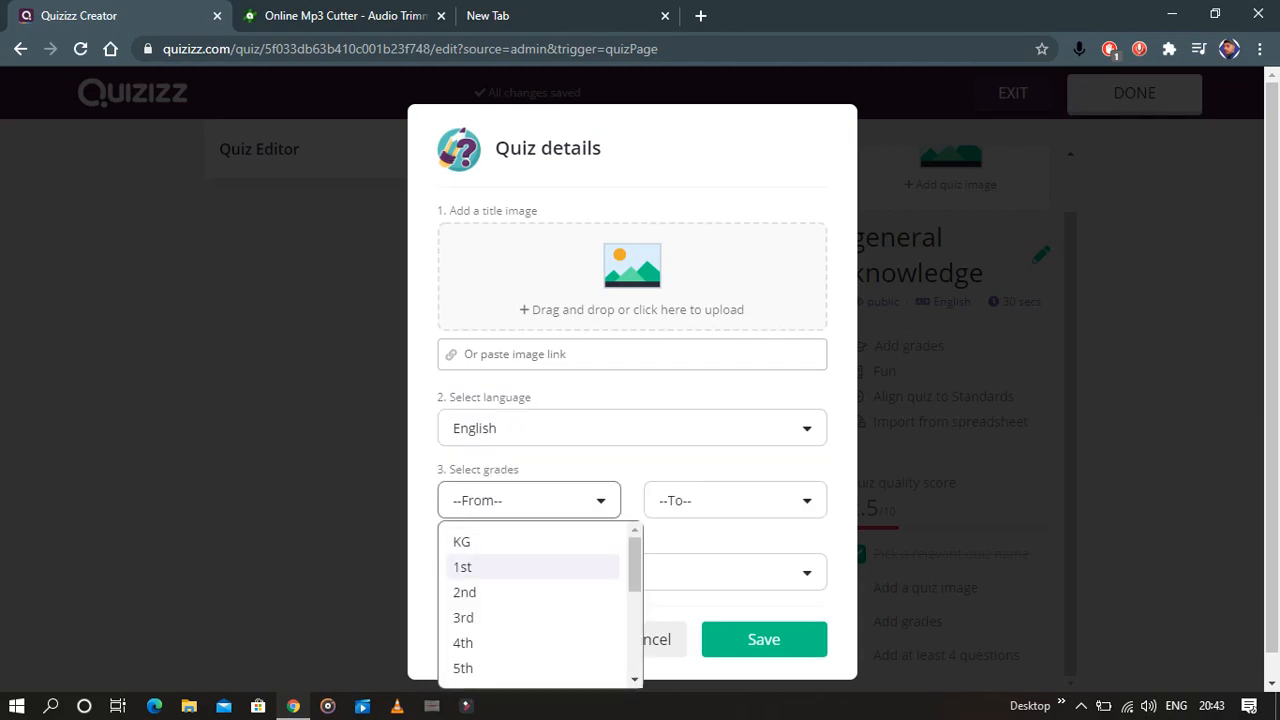
click(530, 592)
click(735, 500)
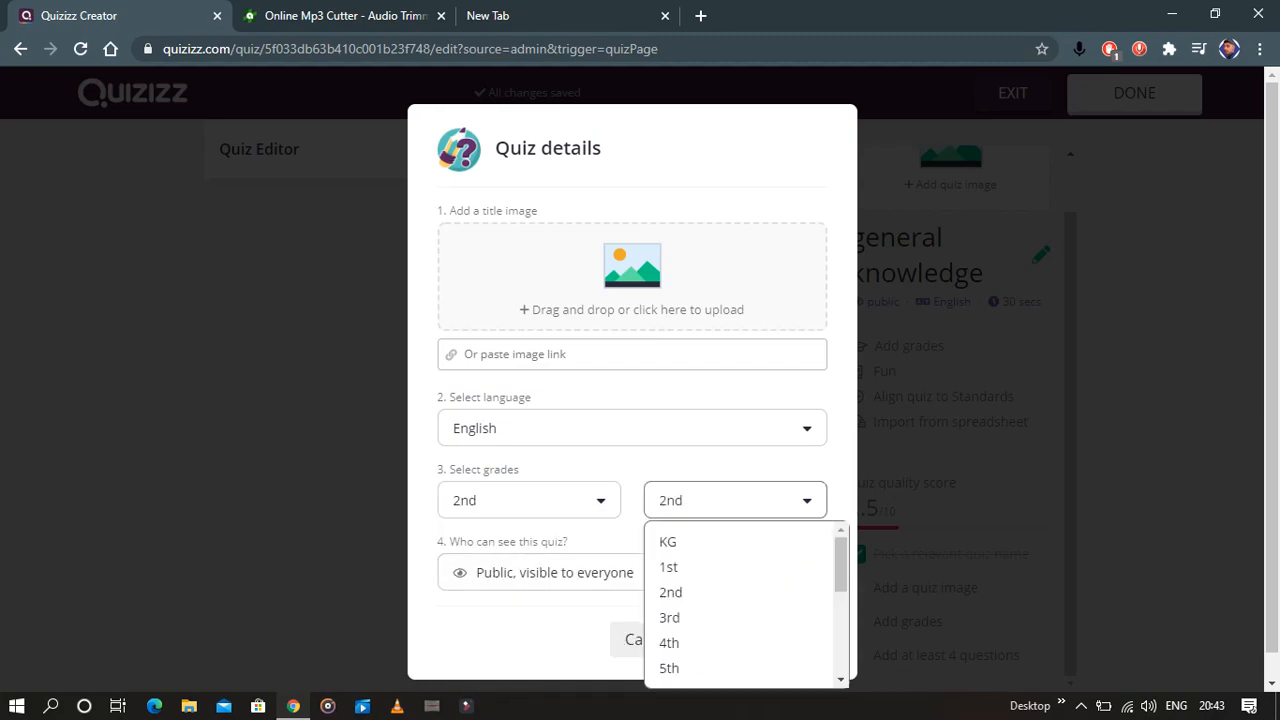
click(735, 668)
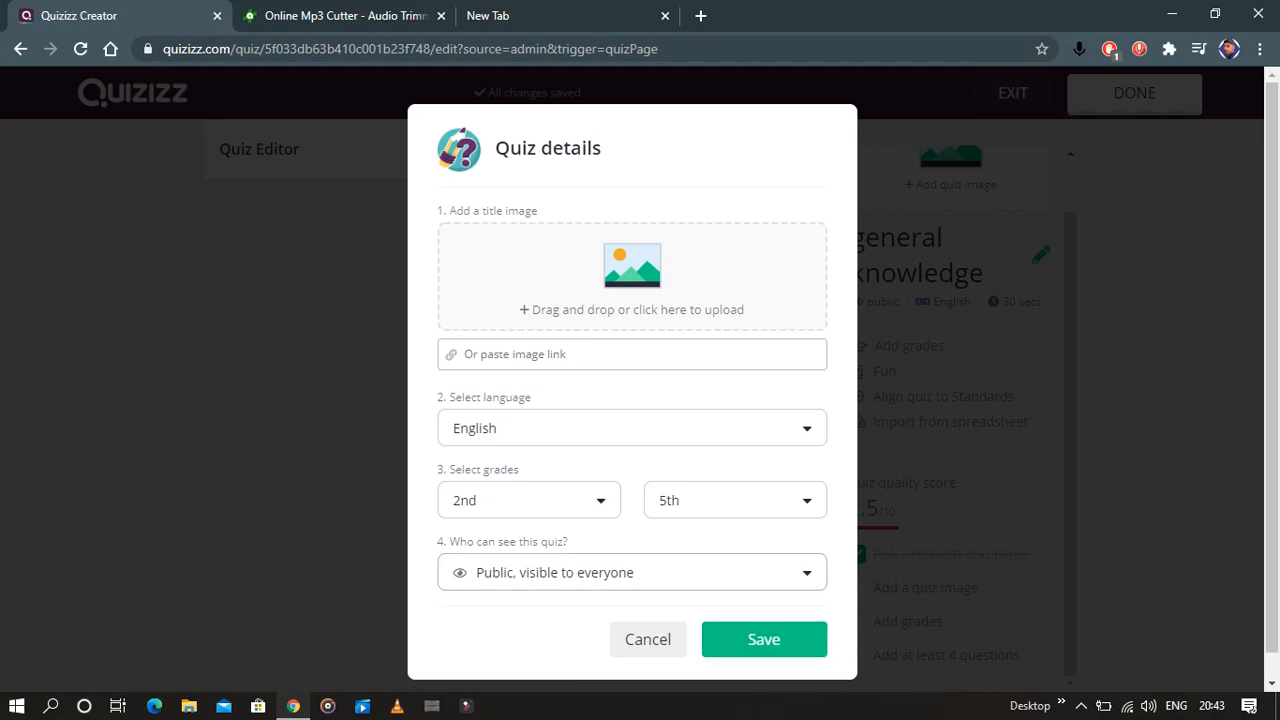
click(770, 573)
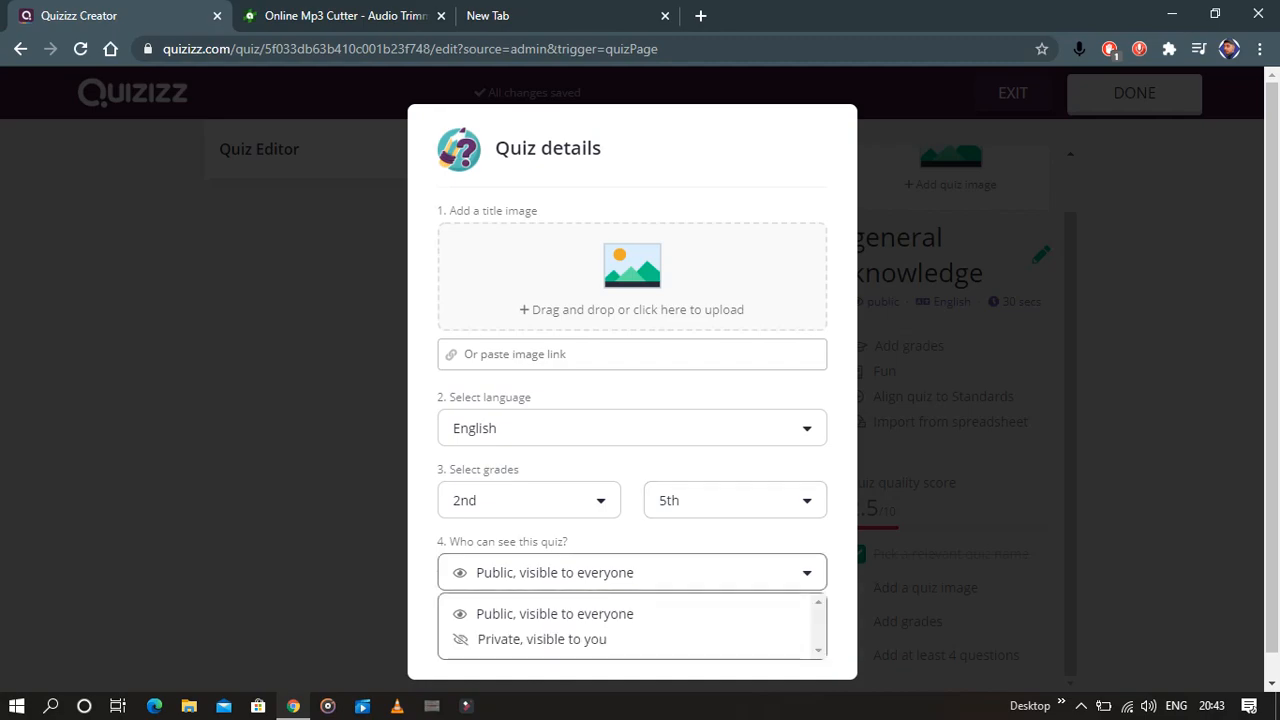
click(770, 573)
click(764, 639)
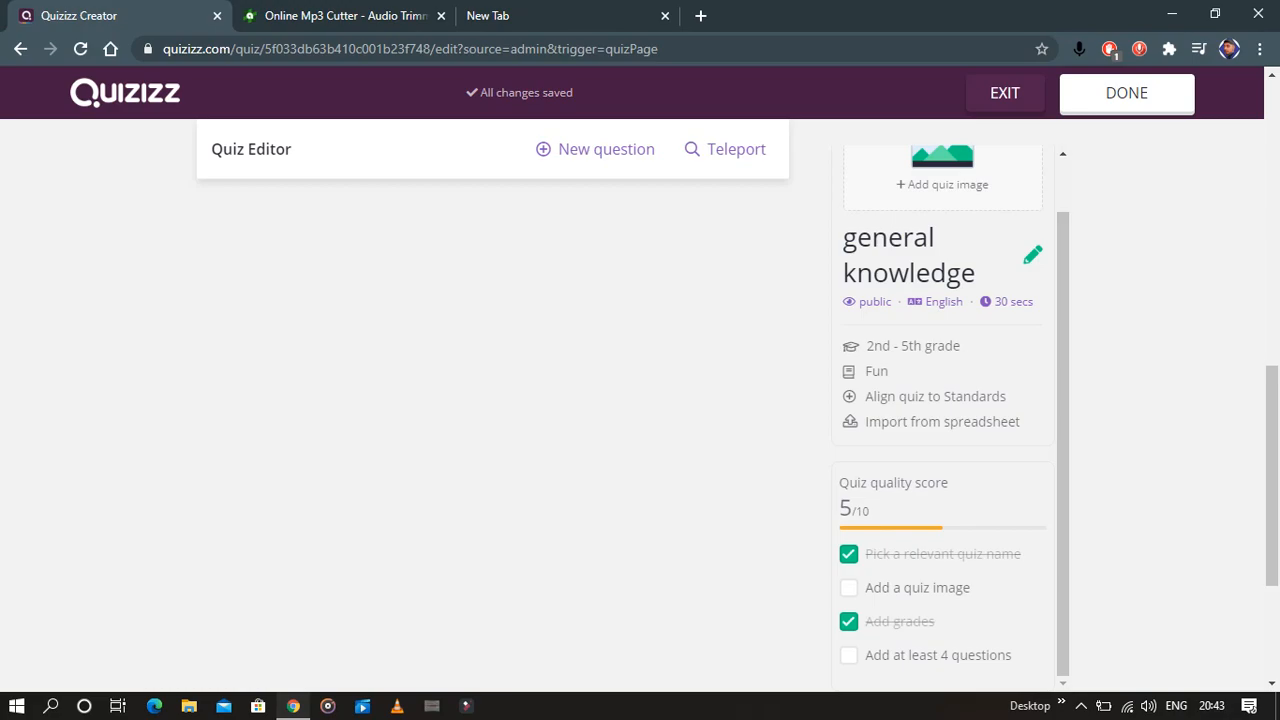
scroll(492, 400, up, 5)
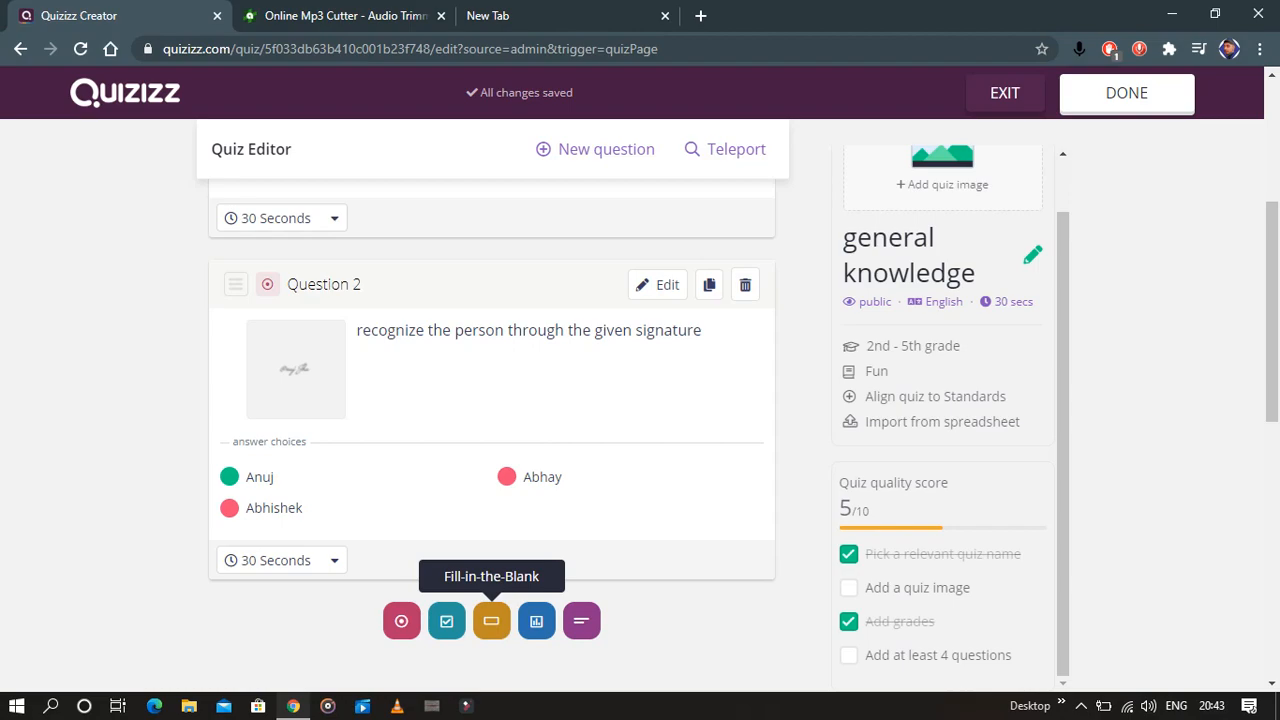
click(581, 621)
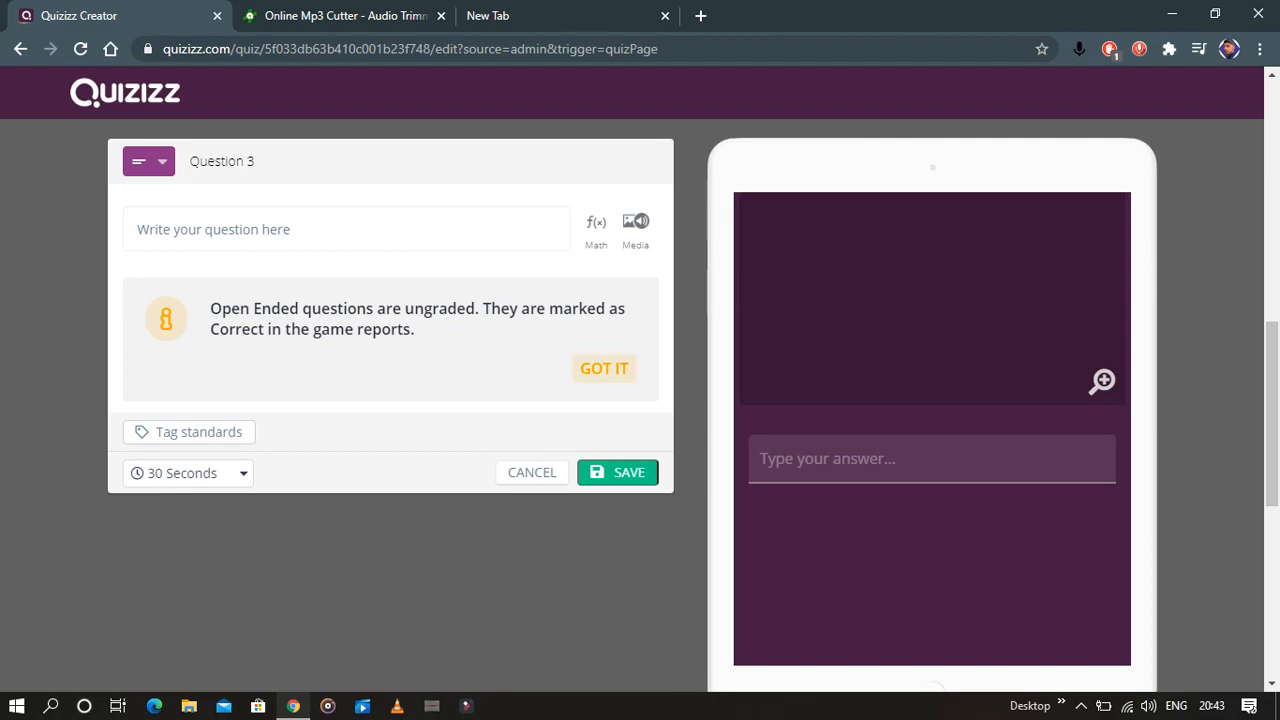
click(532, 473)
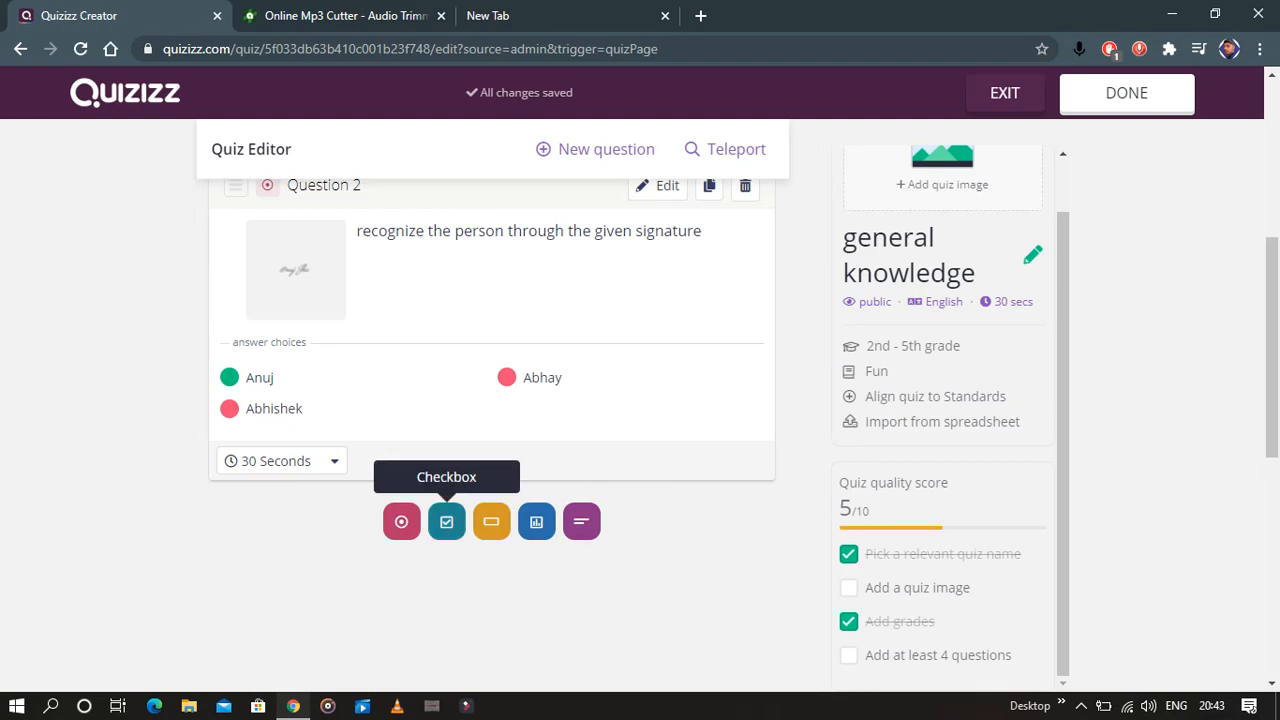
Add a checkbox question with the text "where is taj mahal"
click(446, 521)
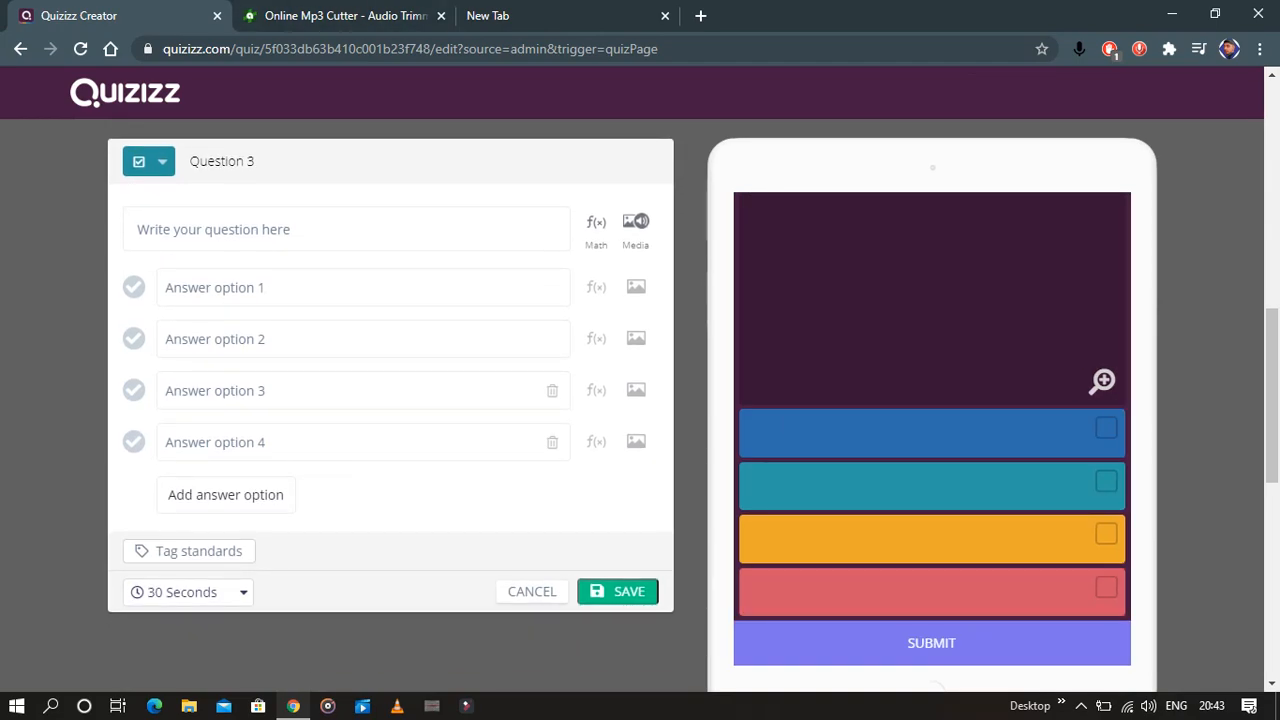
click(346, 230)
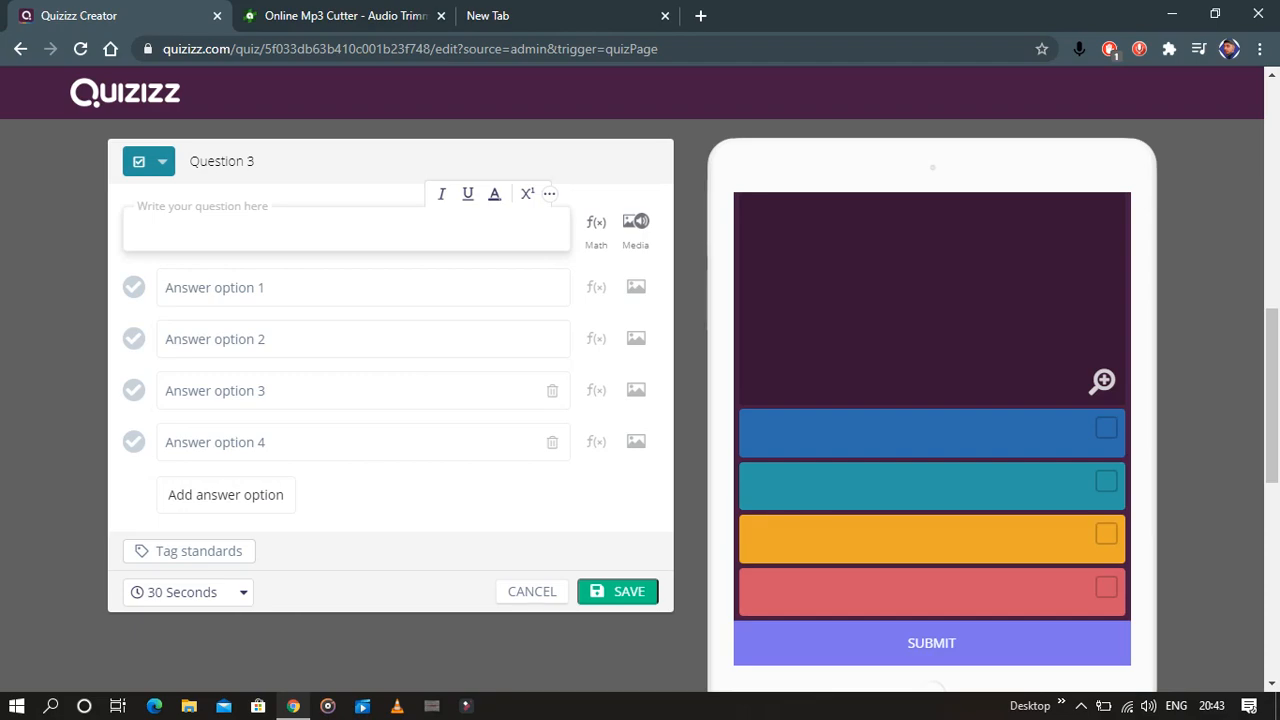
text(where)
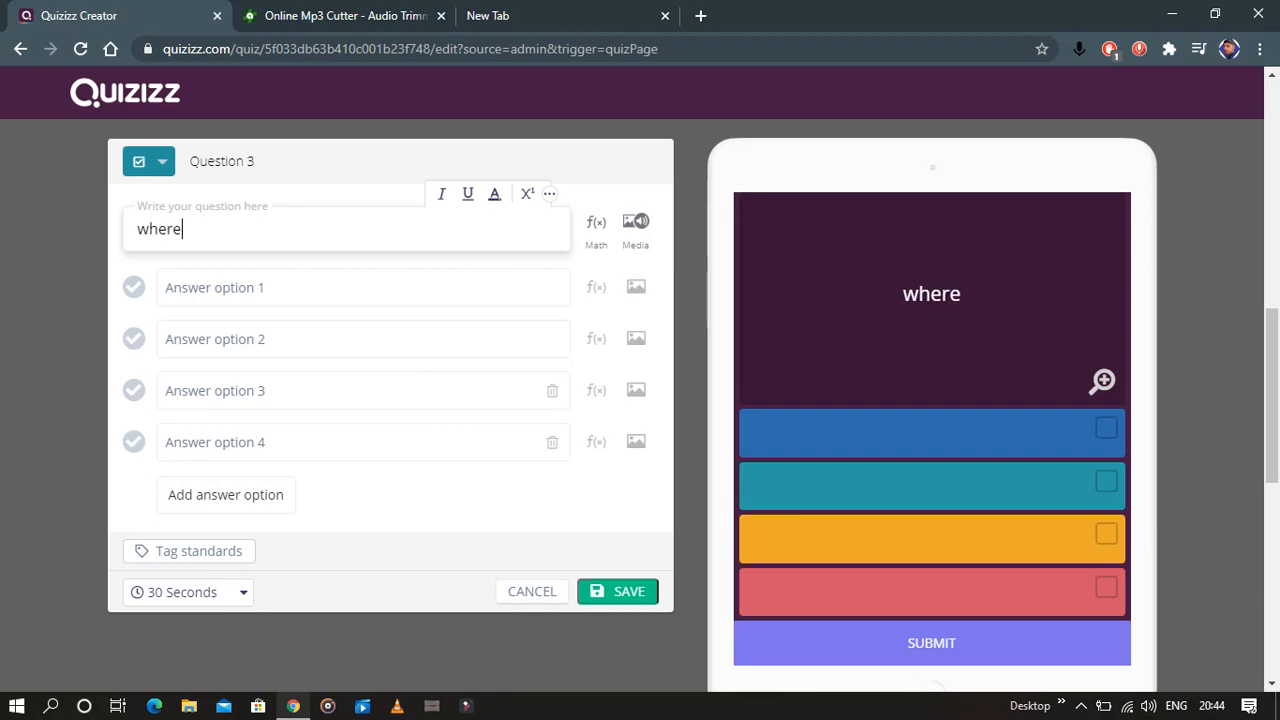
text( is t)
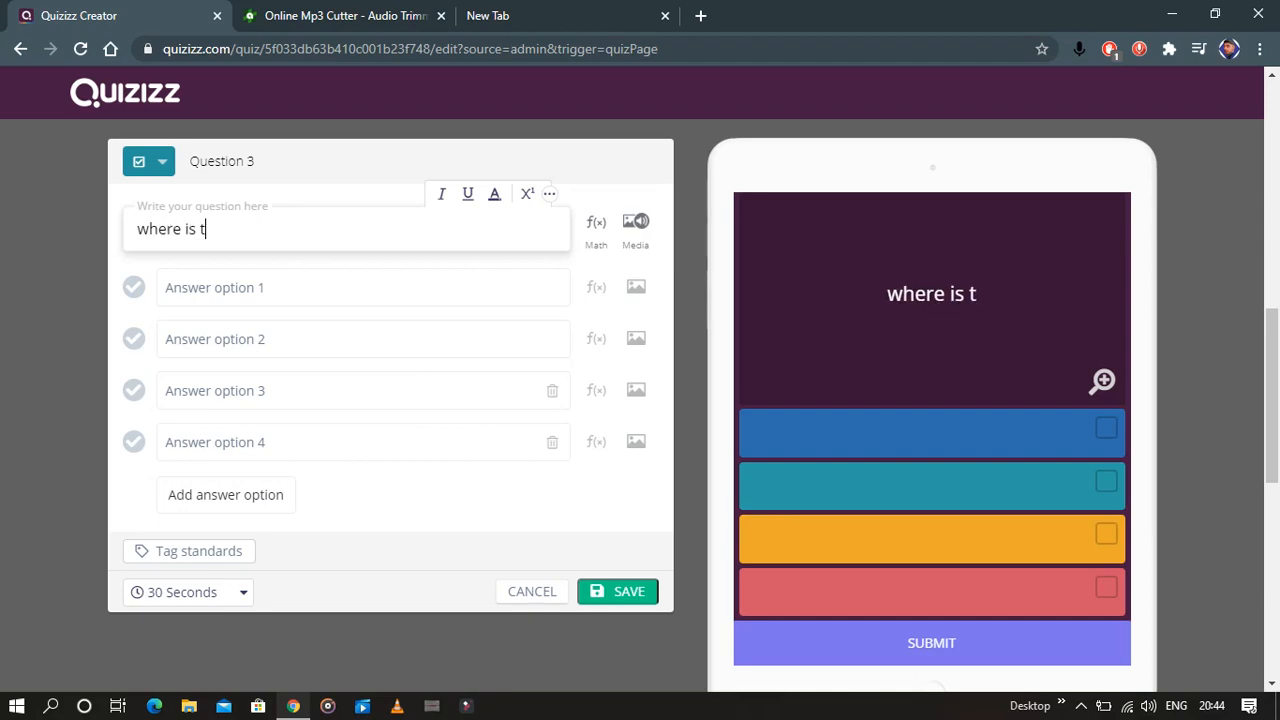
text(aj m)
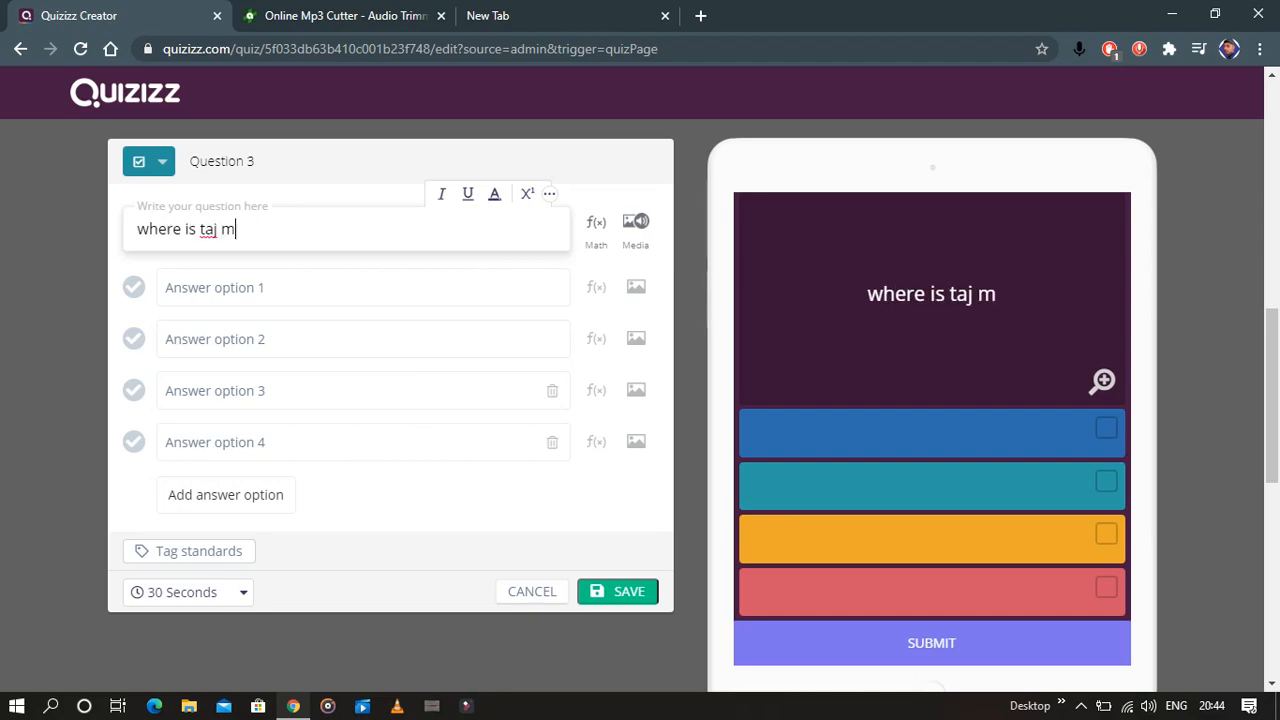
text(ahal)
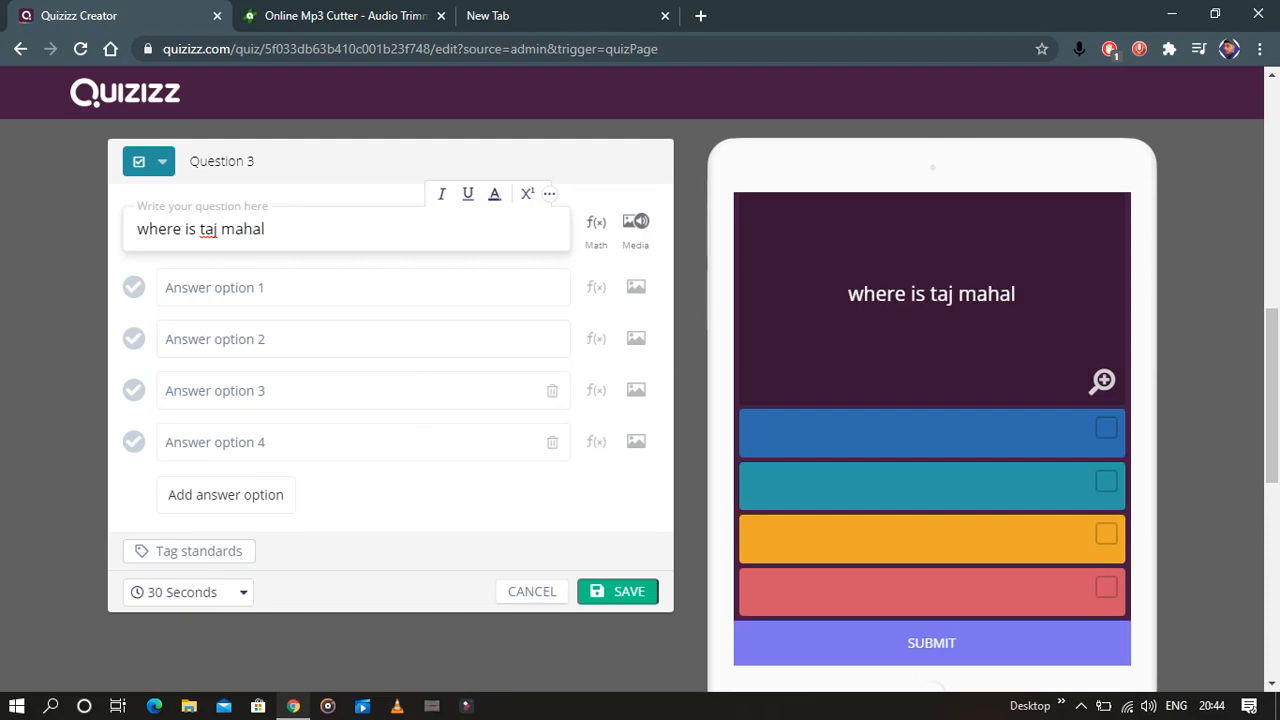
Enter "delhi", "Agra" and "India" as the Taj Mahal question's answer options and delete the fourth option
click(215, 288)
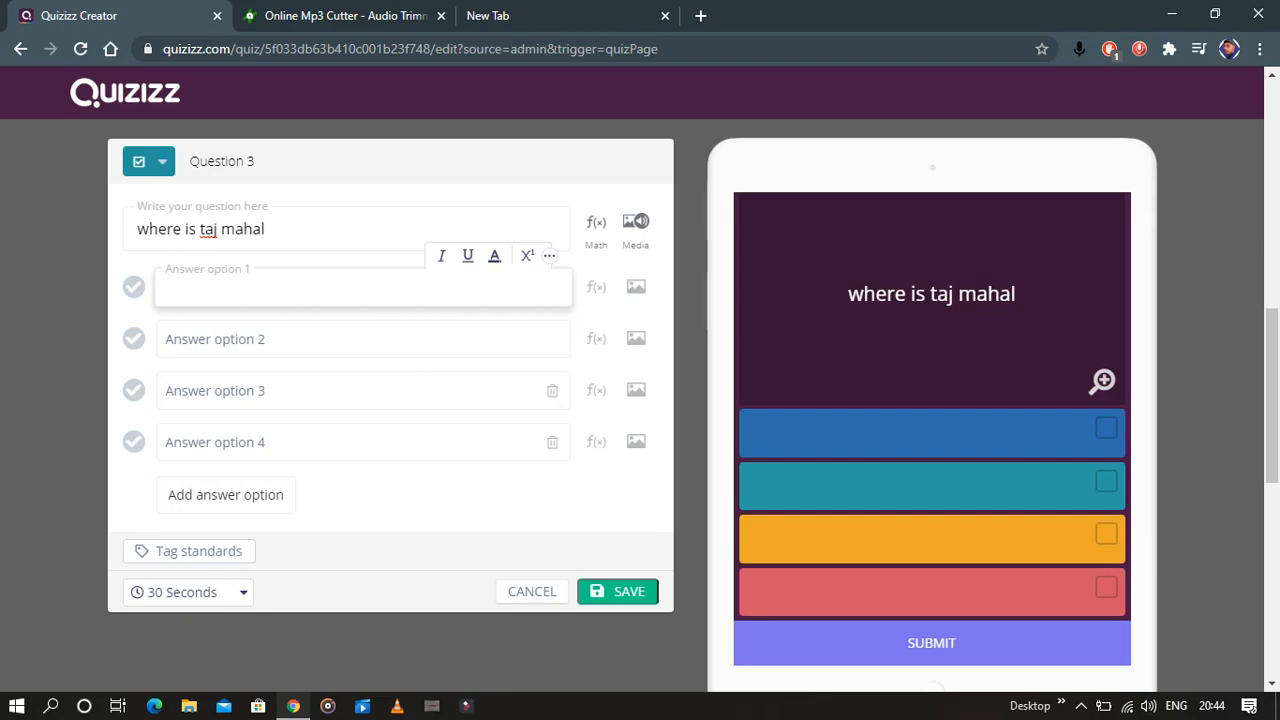
text(delhi)
click(168, 340)
text(Agra)
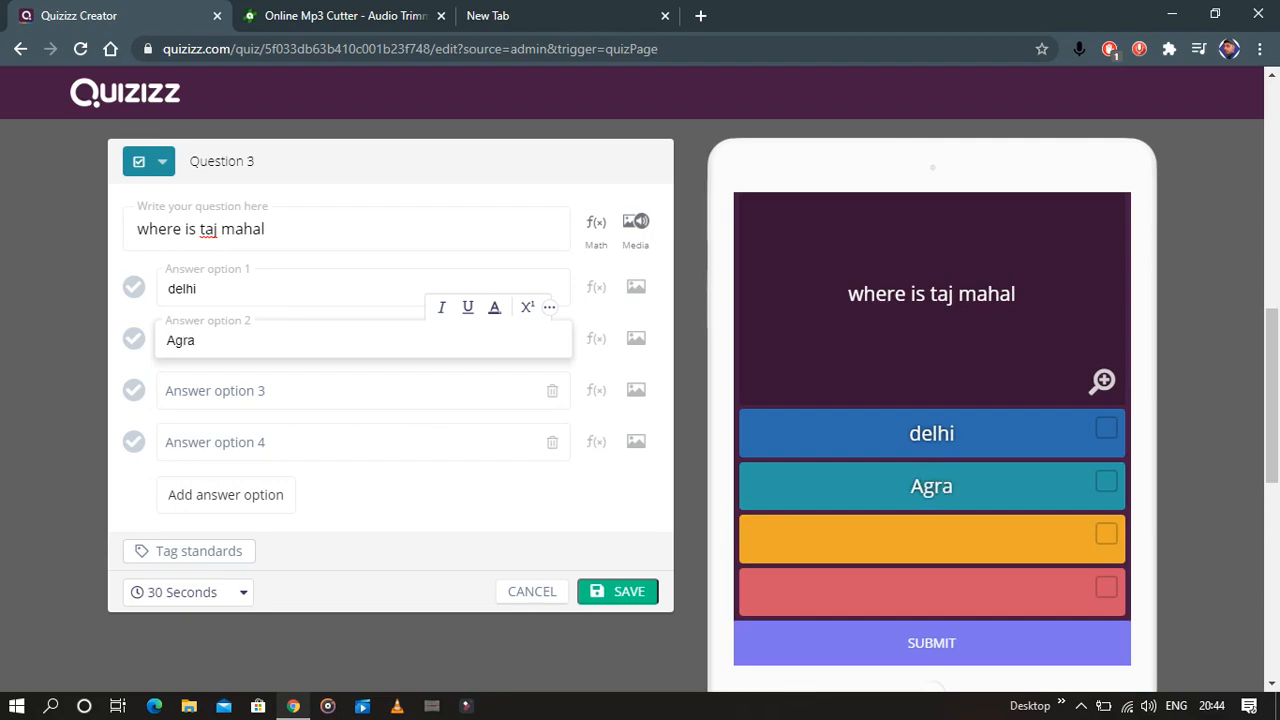
click(168, 391)
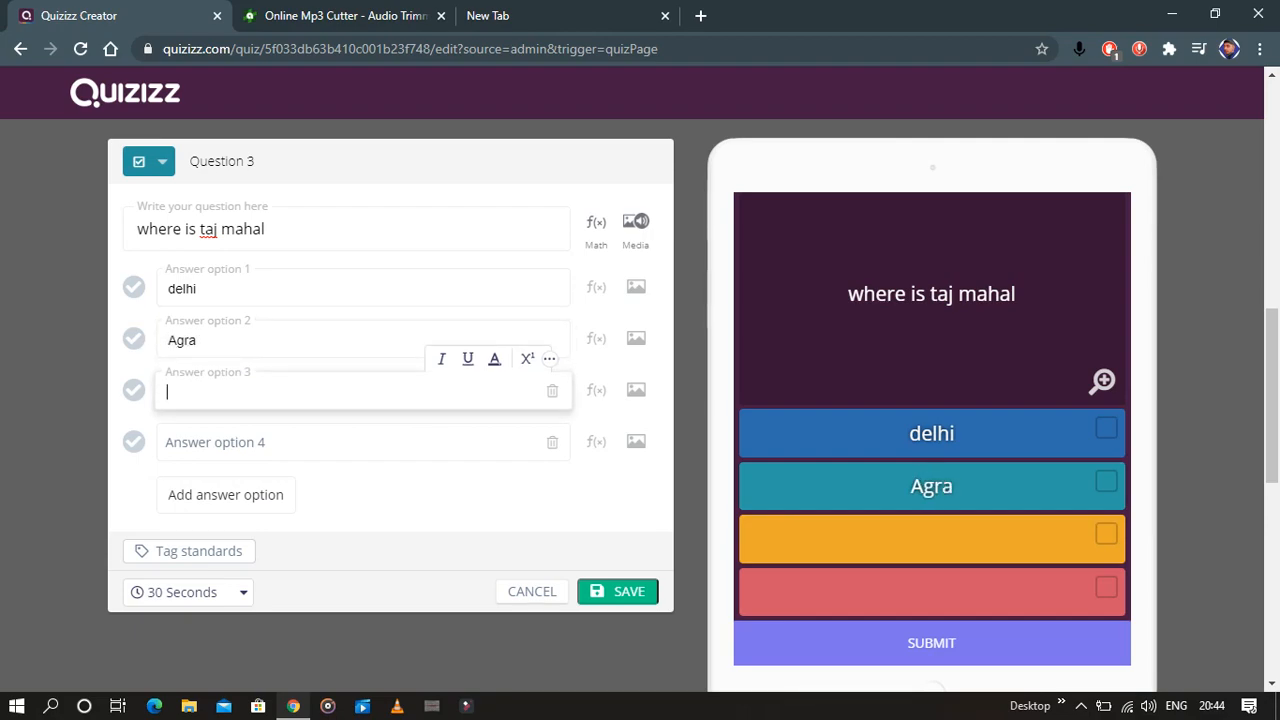
text(India)
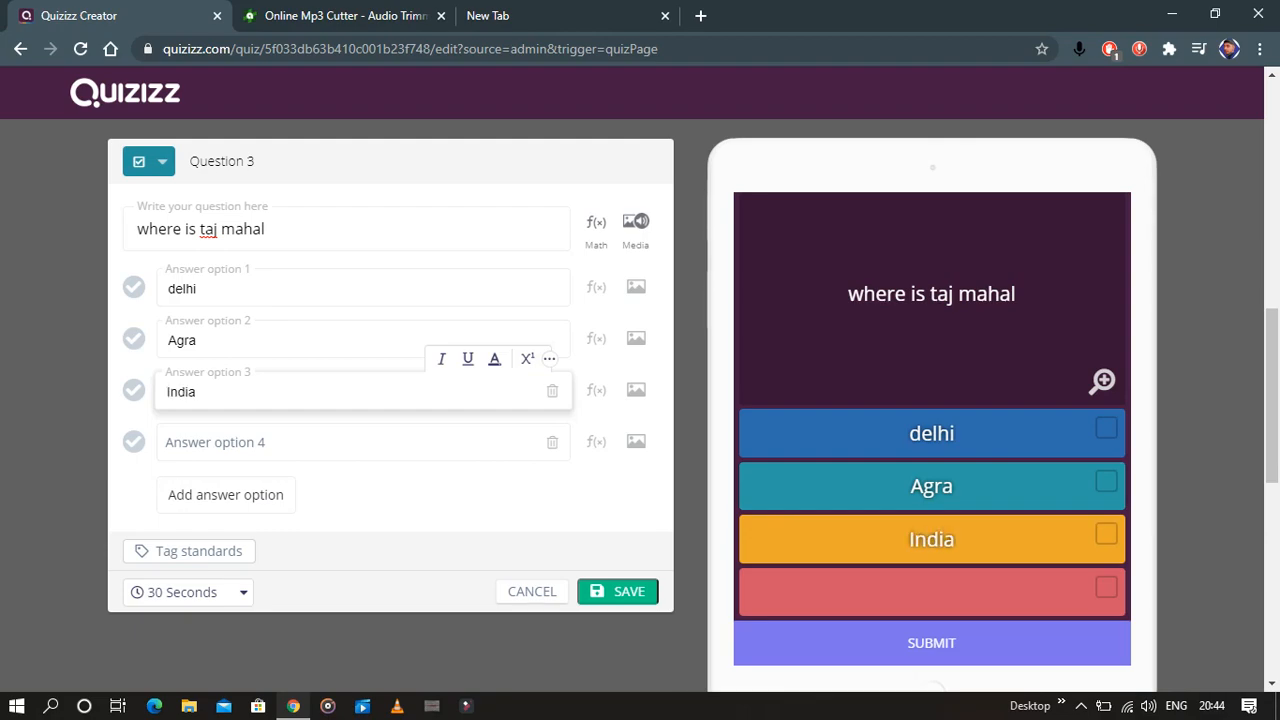
click(552, 442)
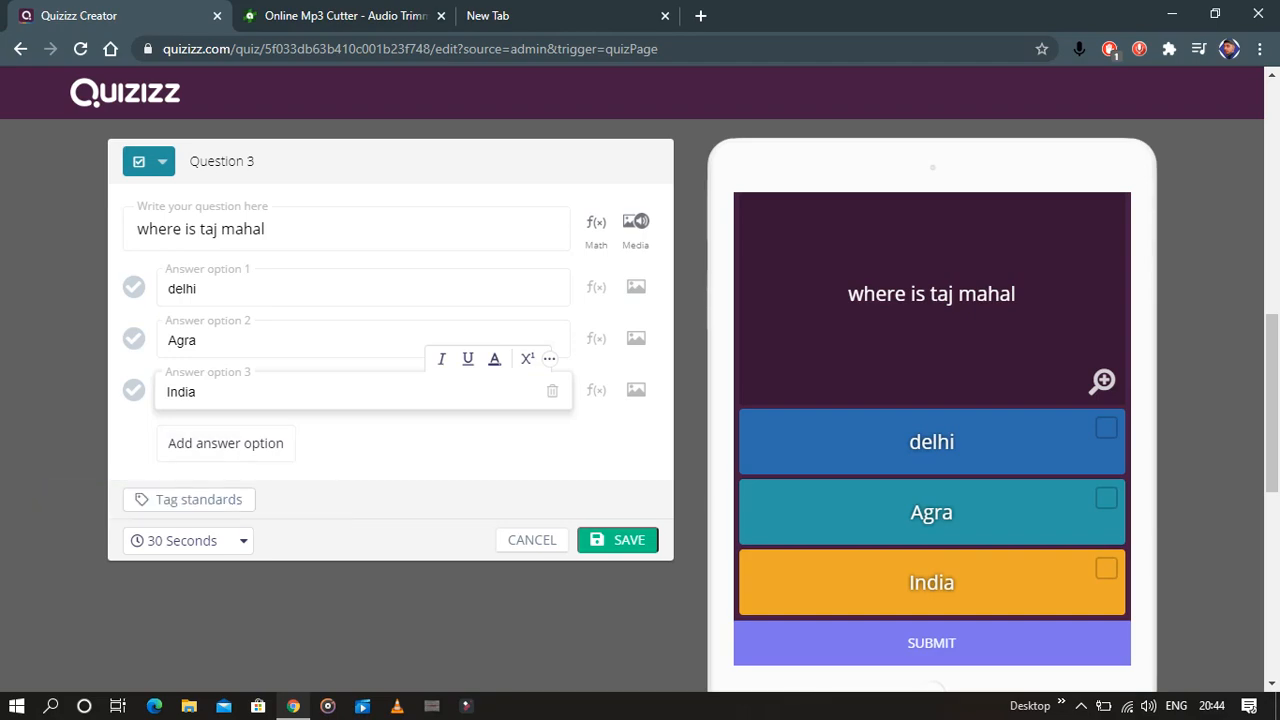
Mark India and Agra as the correct answers and save the checkbox question
click(134, 390)
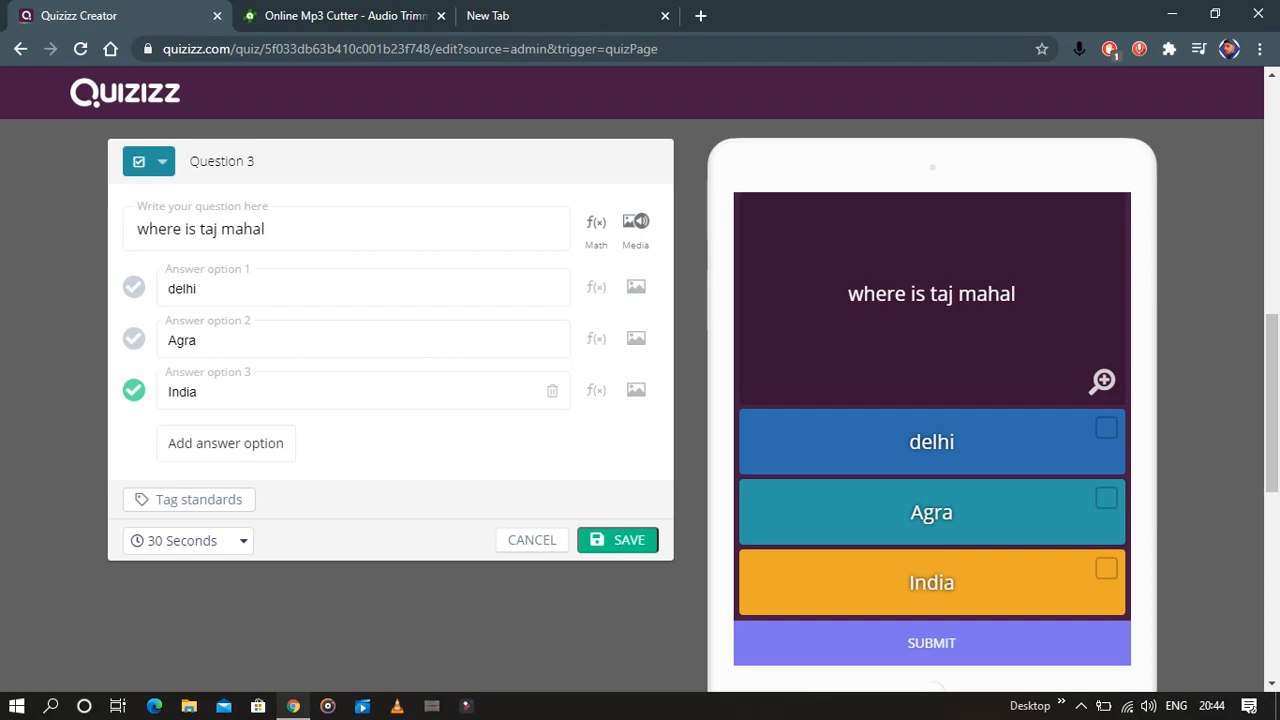
click(134, 338)
click(617, 540)
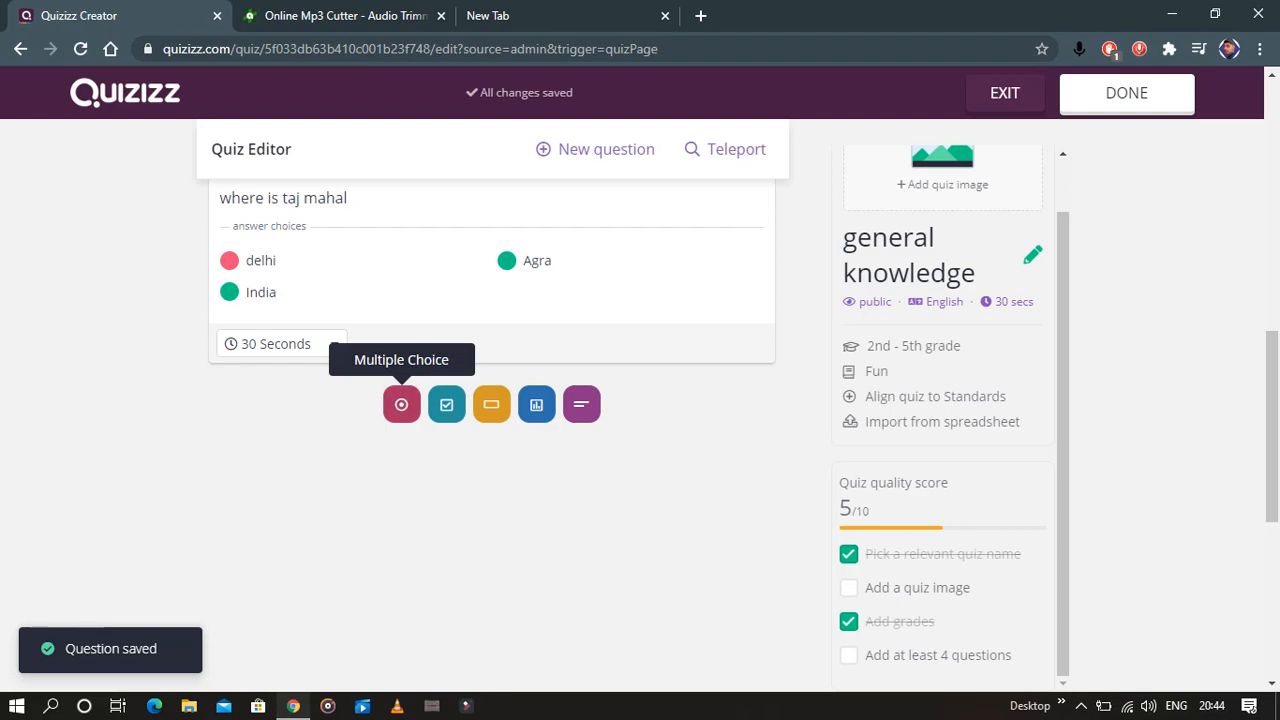
Start a new multiple-choice question as question 4
click(401, 404)
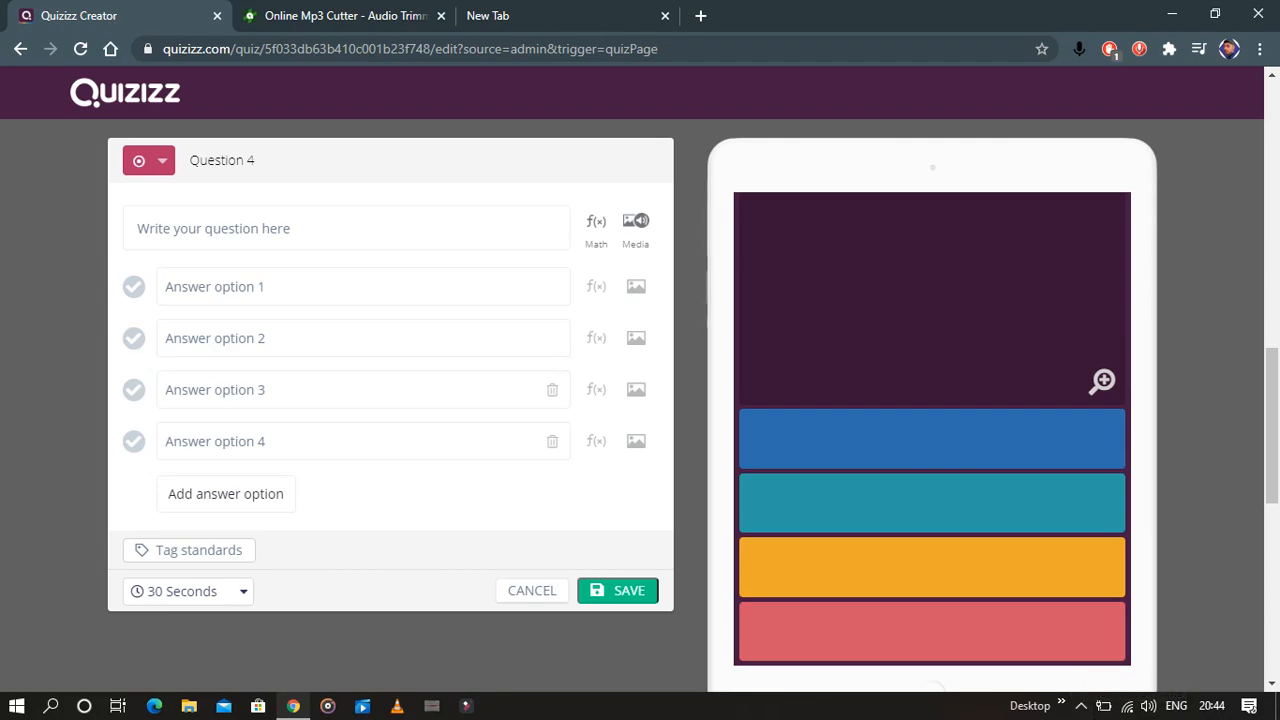
click(1081, 705)
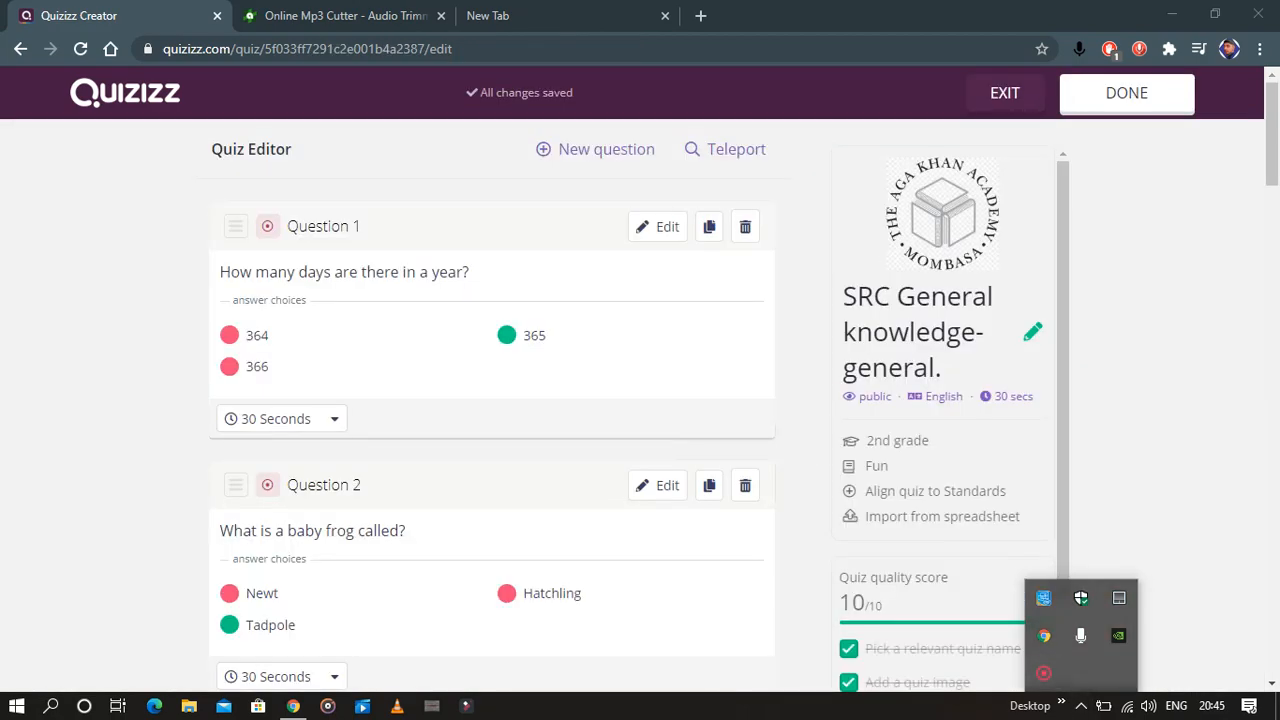
Review the questions and answer choices of the "SRC General knowledge- general." quiz in the quiz editor
scroll(490, 420, down, 5)
scroll(490, 420, up, 5)
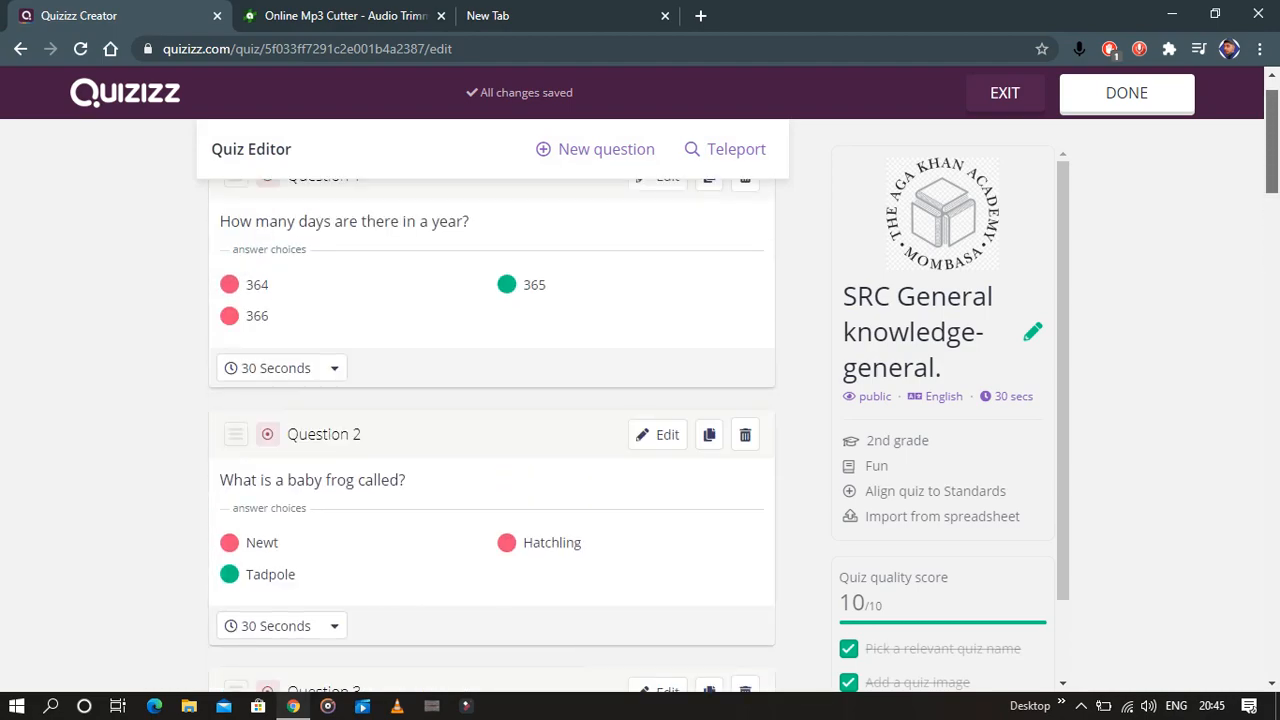
scroll(490, 420, down, 3)
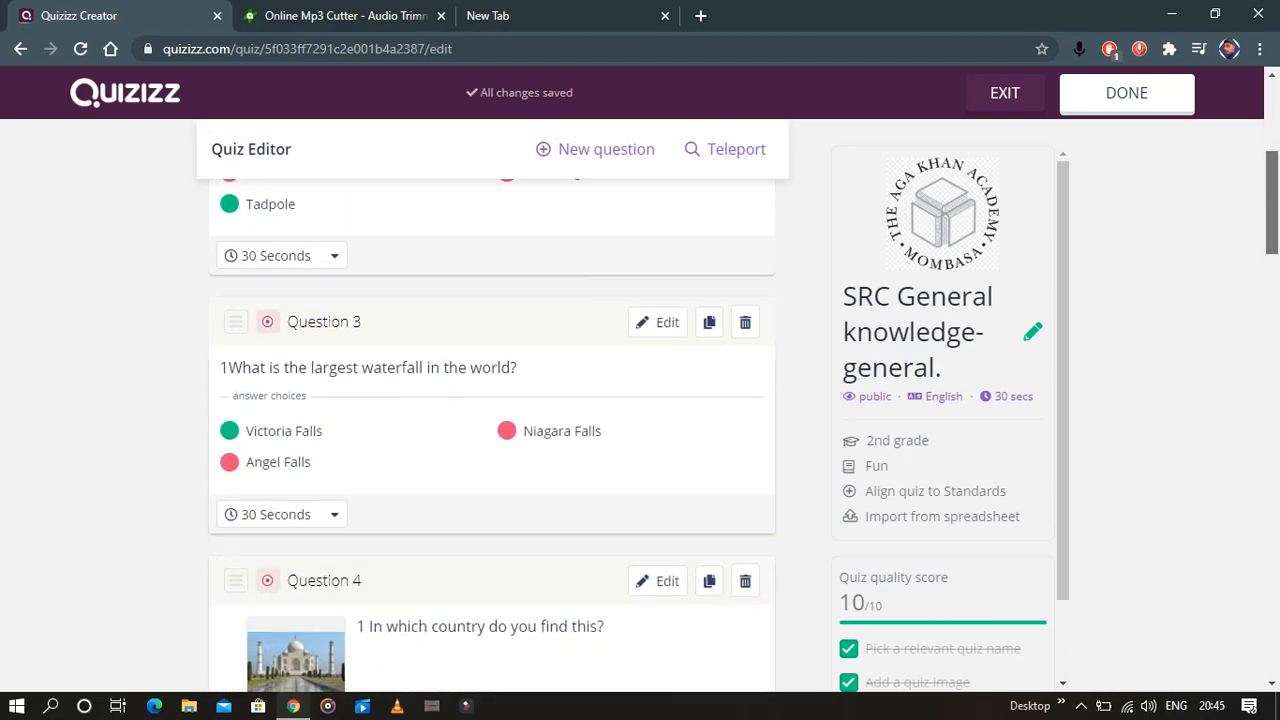
scroll(490, 420, down, 4)
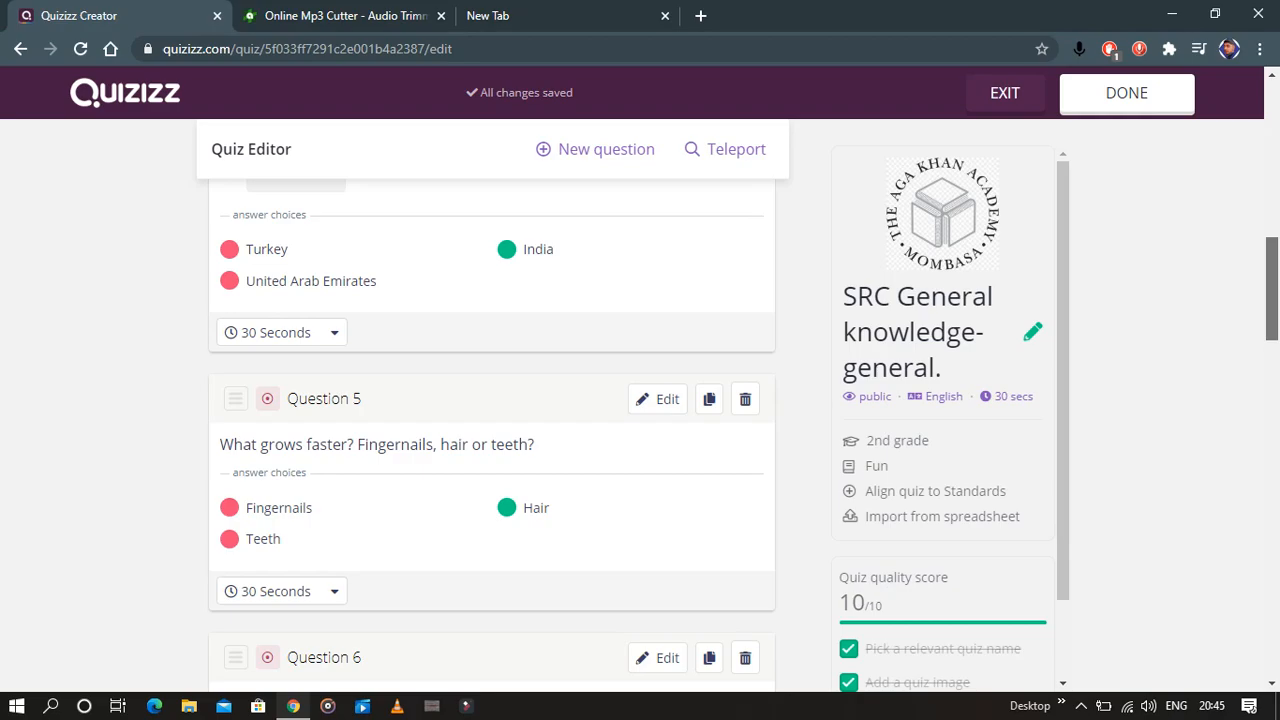
scroll(490, 420, down, 12)
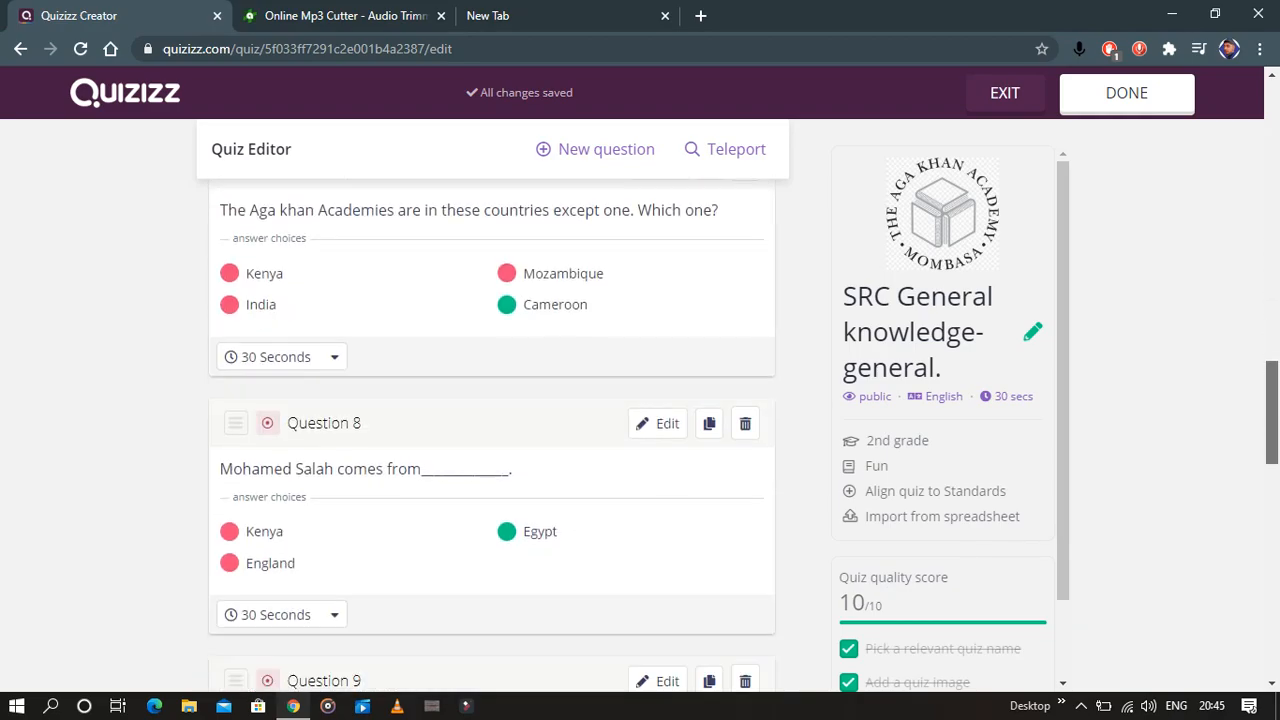
scroll(490, 420, up, 15)
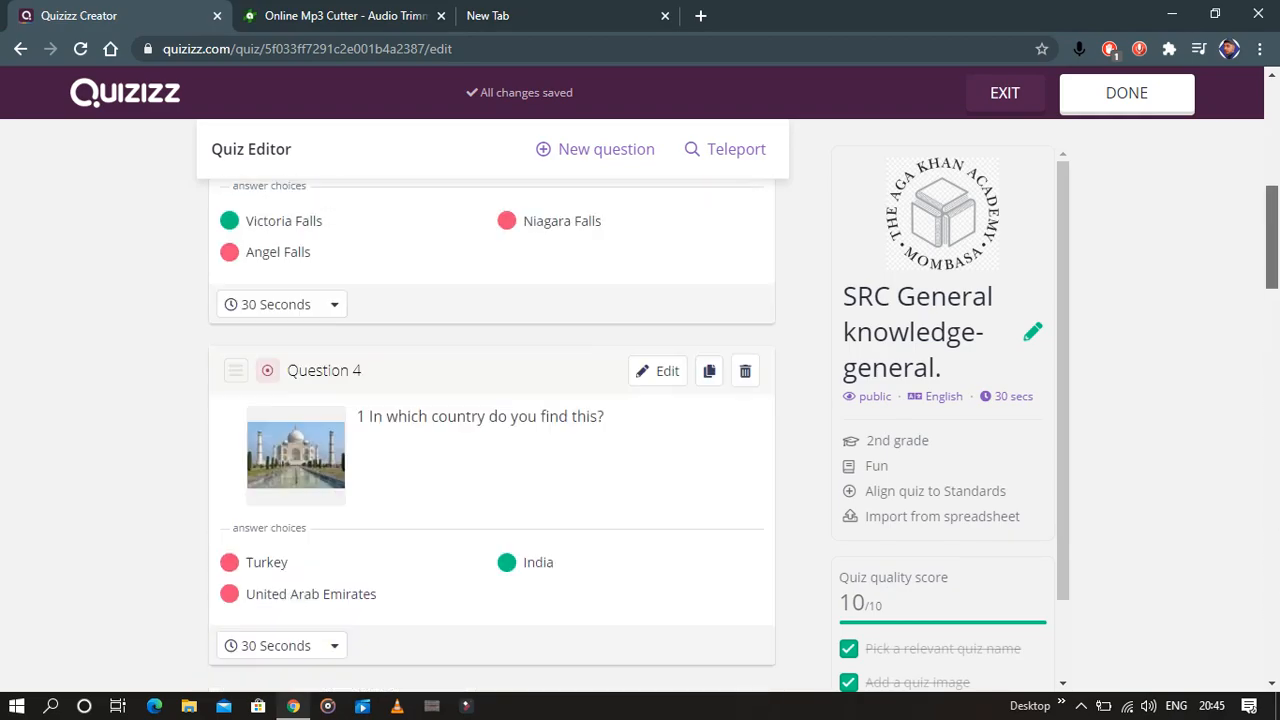
scroll(490, 420, down, 5)
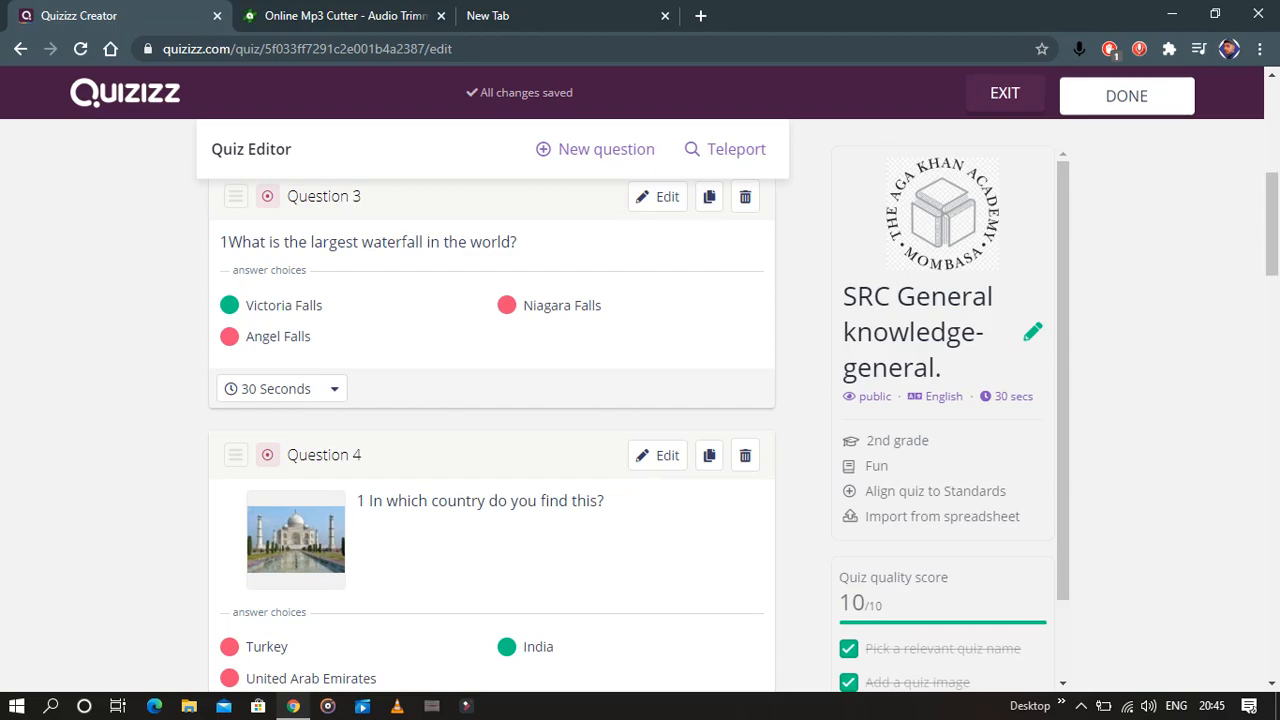
scroll(491, 400, down, 18)
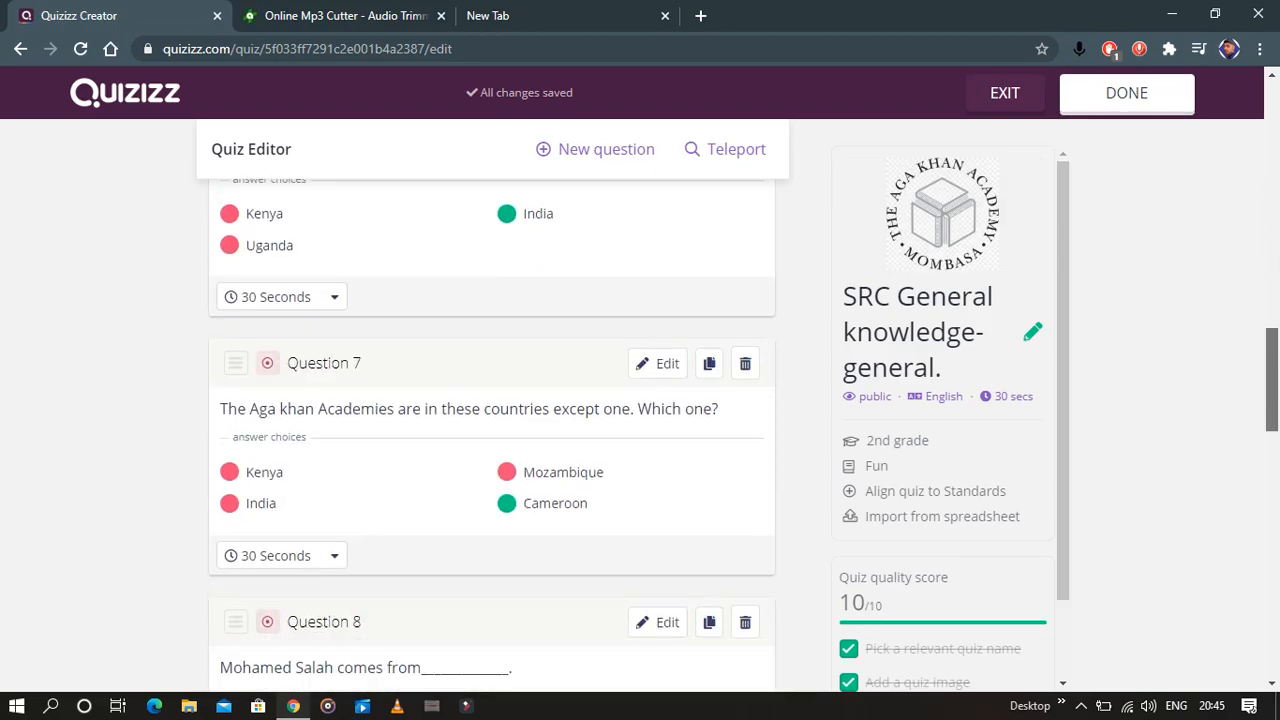
scroll(491, 400, up, 20)
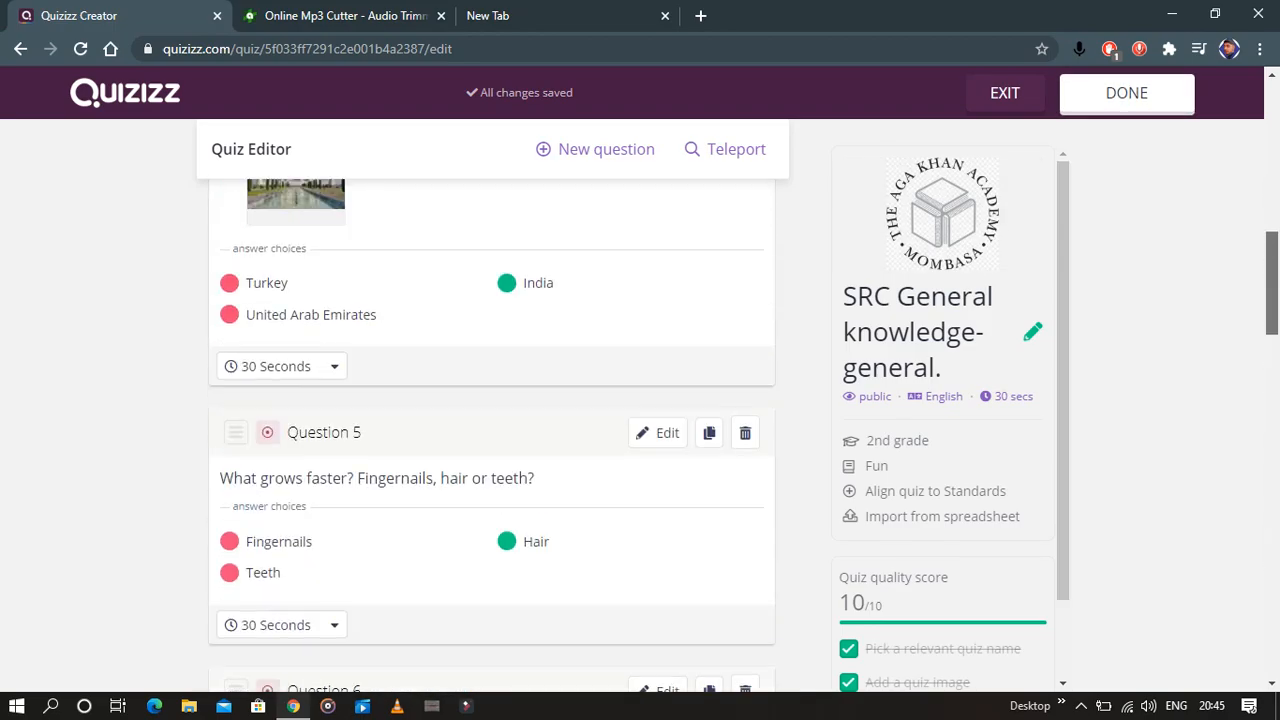
mouse_move(1272, 134)
mouse_down()
mouse_move(1272, 625)
mouse_move(1272, 134)
mouse_up()
Finish editing the SRC General knowledge quiz and open the setup for playing it live
click(1126, 95)
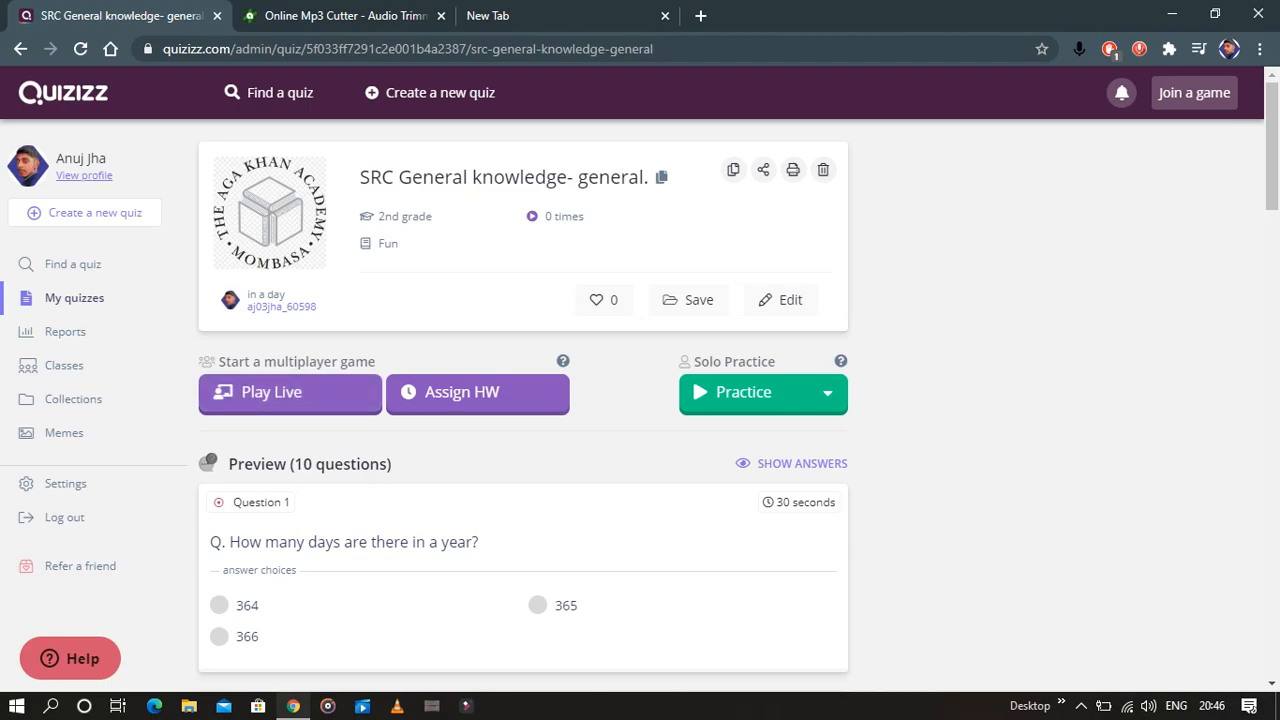
click(290, 392)
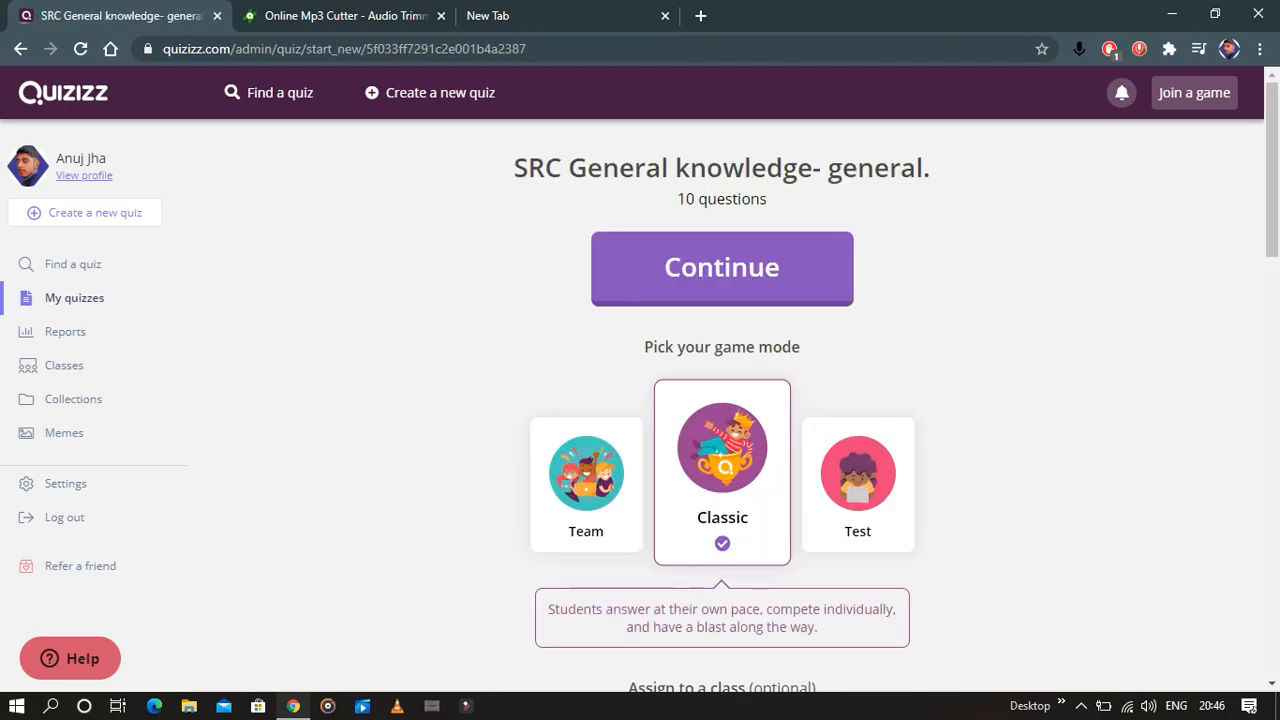
Compare the descriptions of the Test and Classic game modes, keeping Classic selected
click(858, 484)
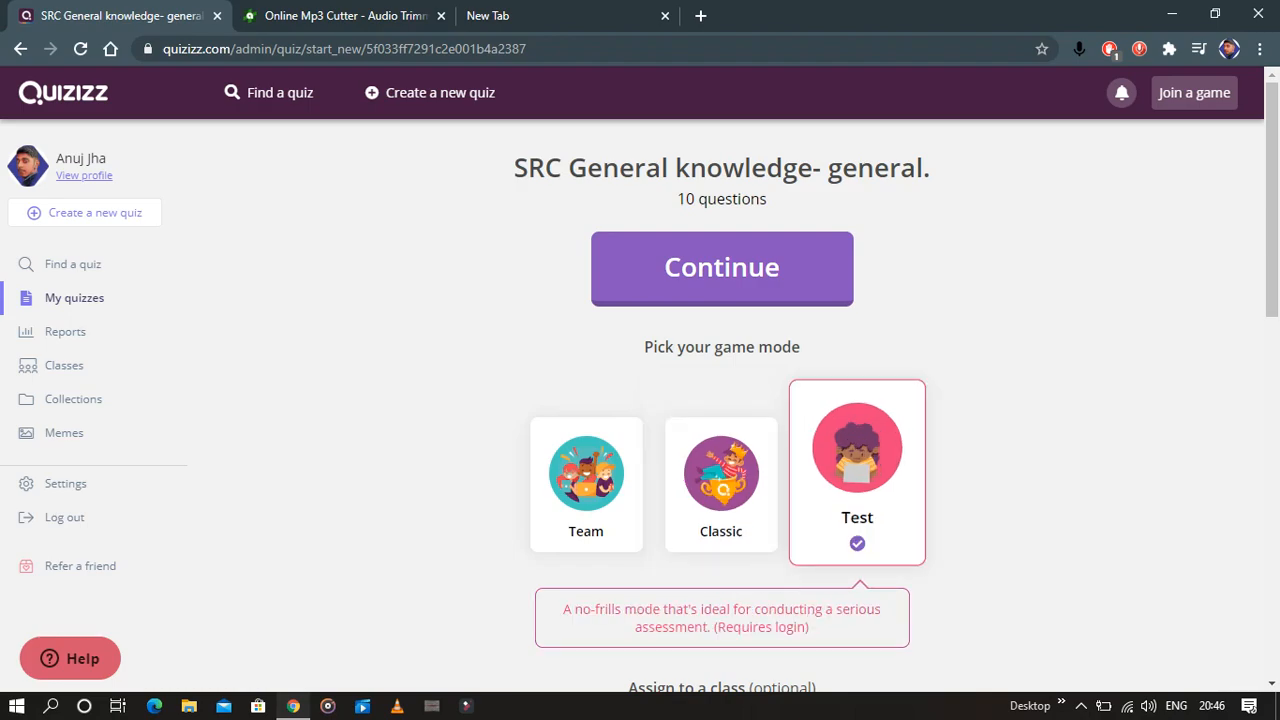
click(721, 484)
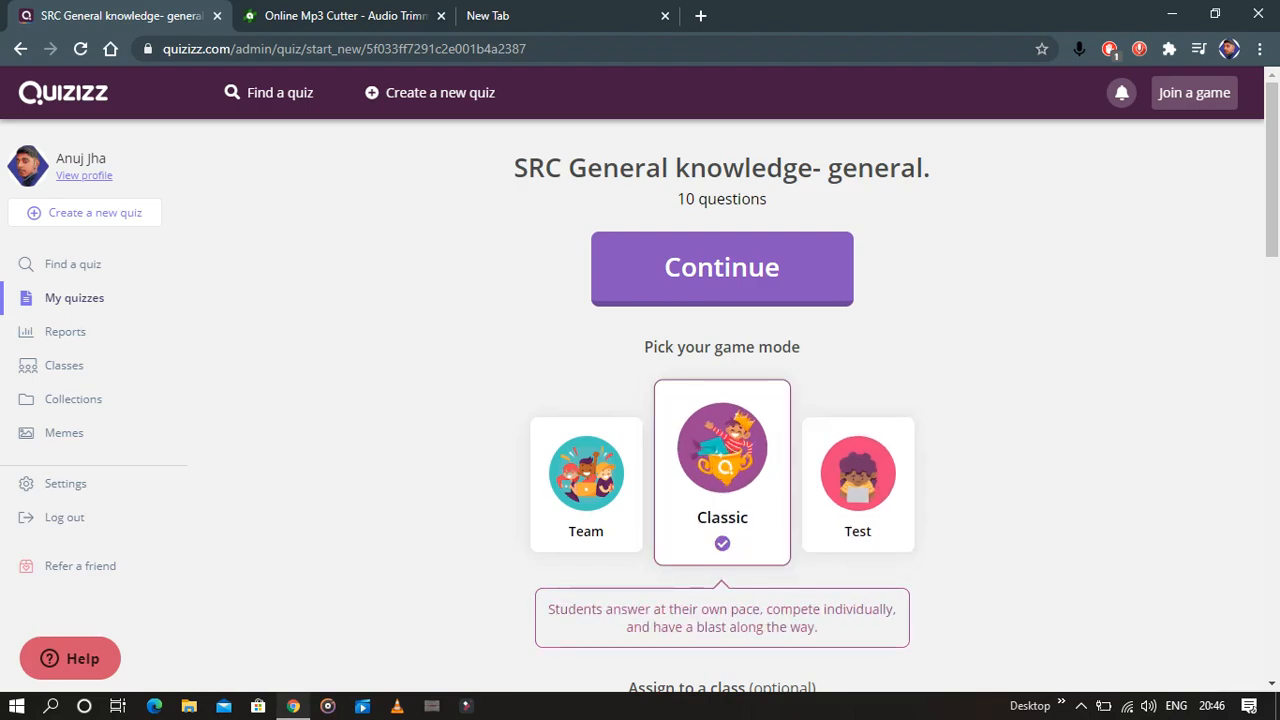
click(858, 484)
scroll(858, 484, down, 2)
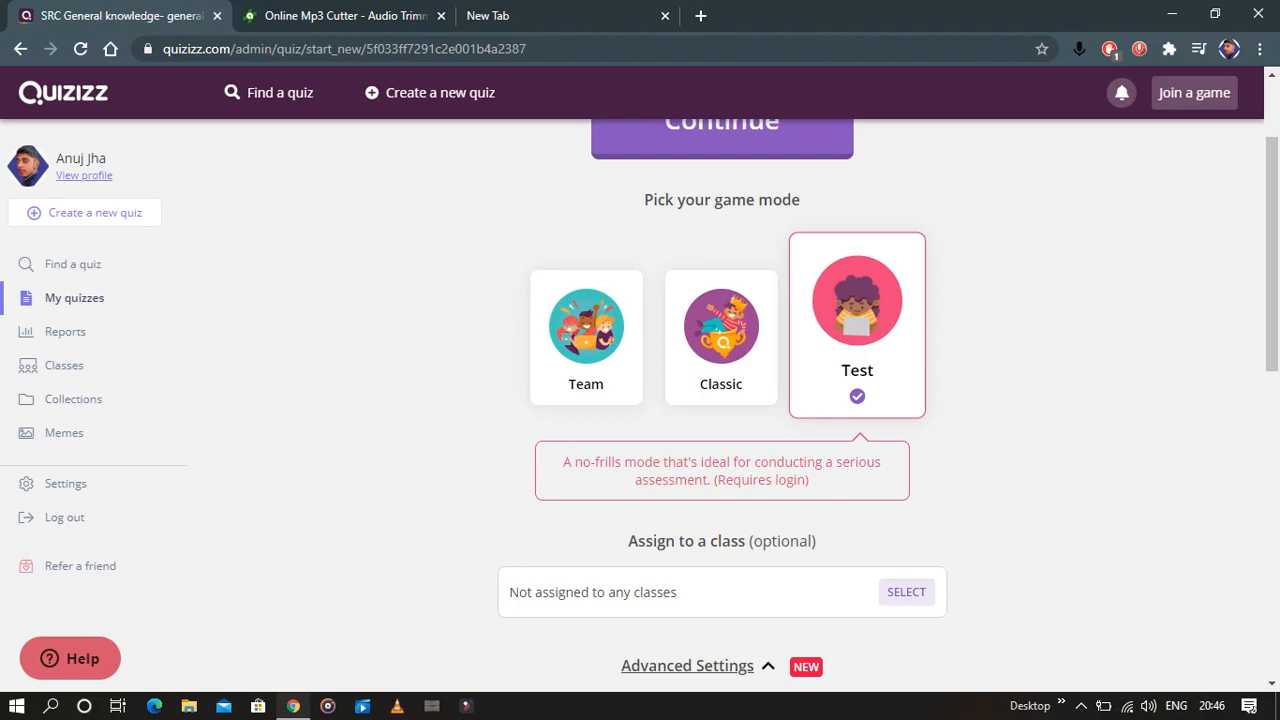
click(721, 337)
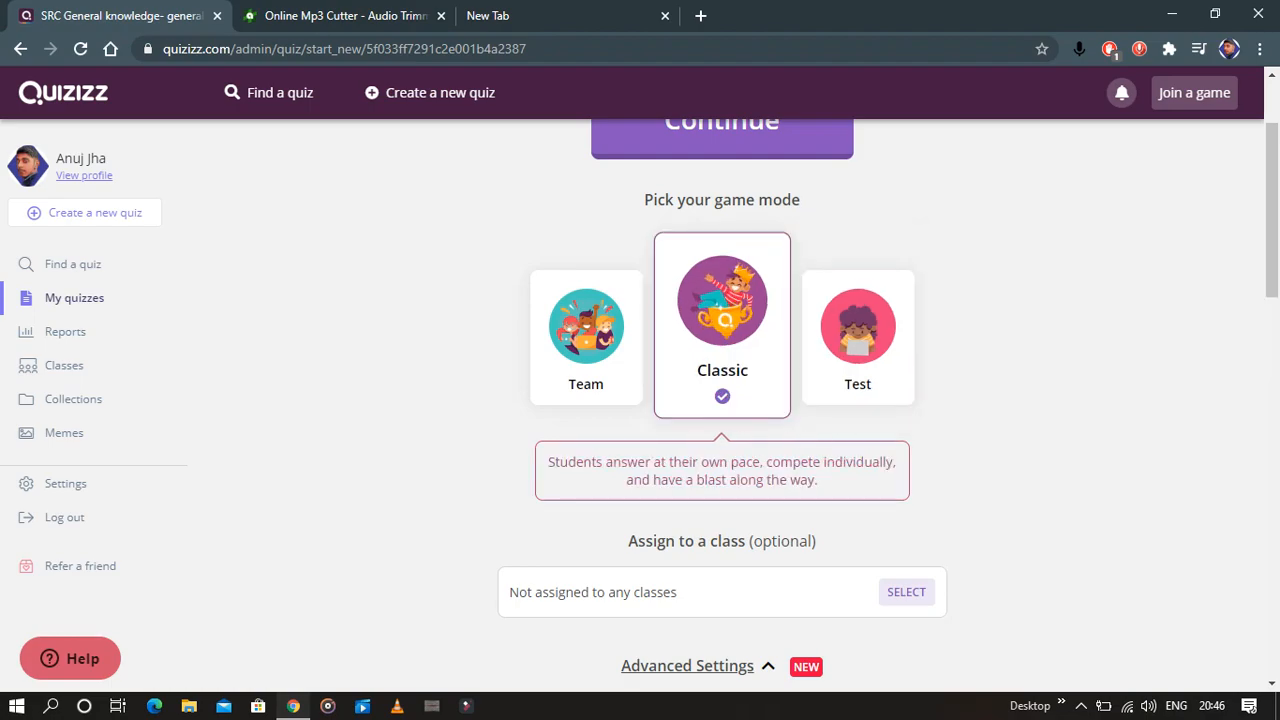
scroll(722, 400, down, 2)
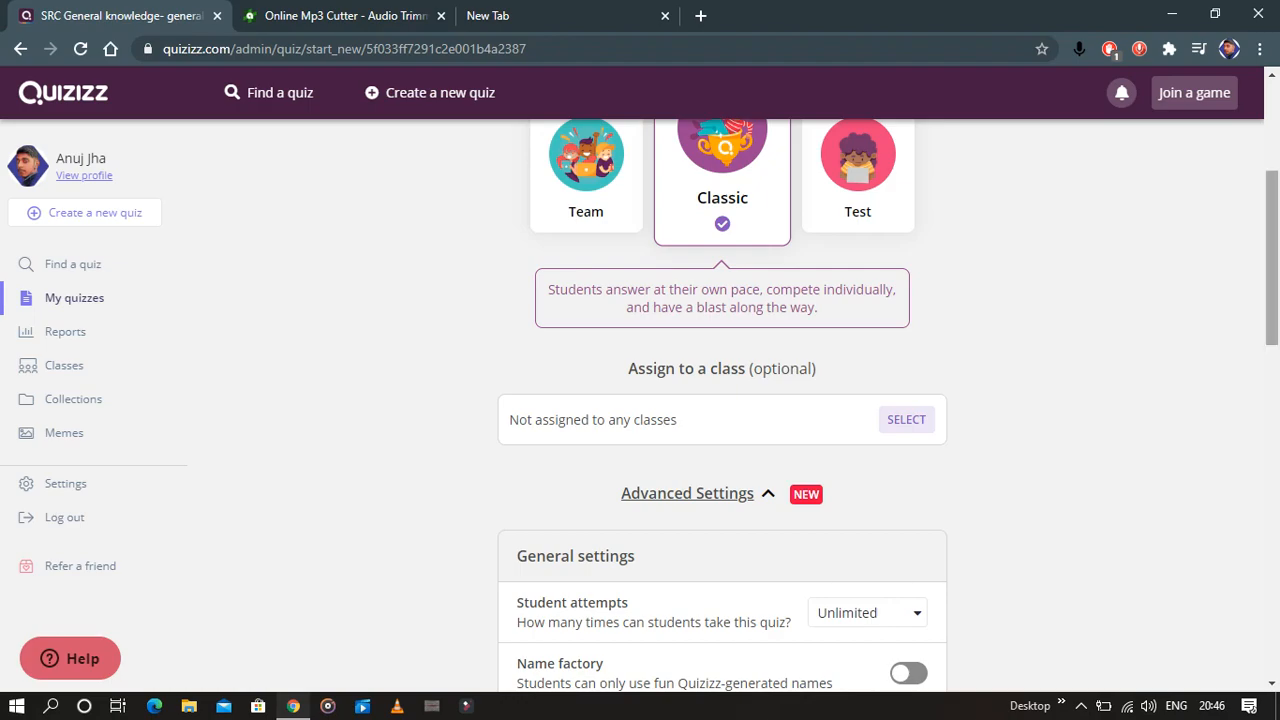
scroll(722, 400, up, 2)
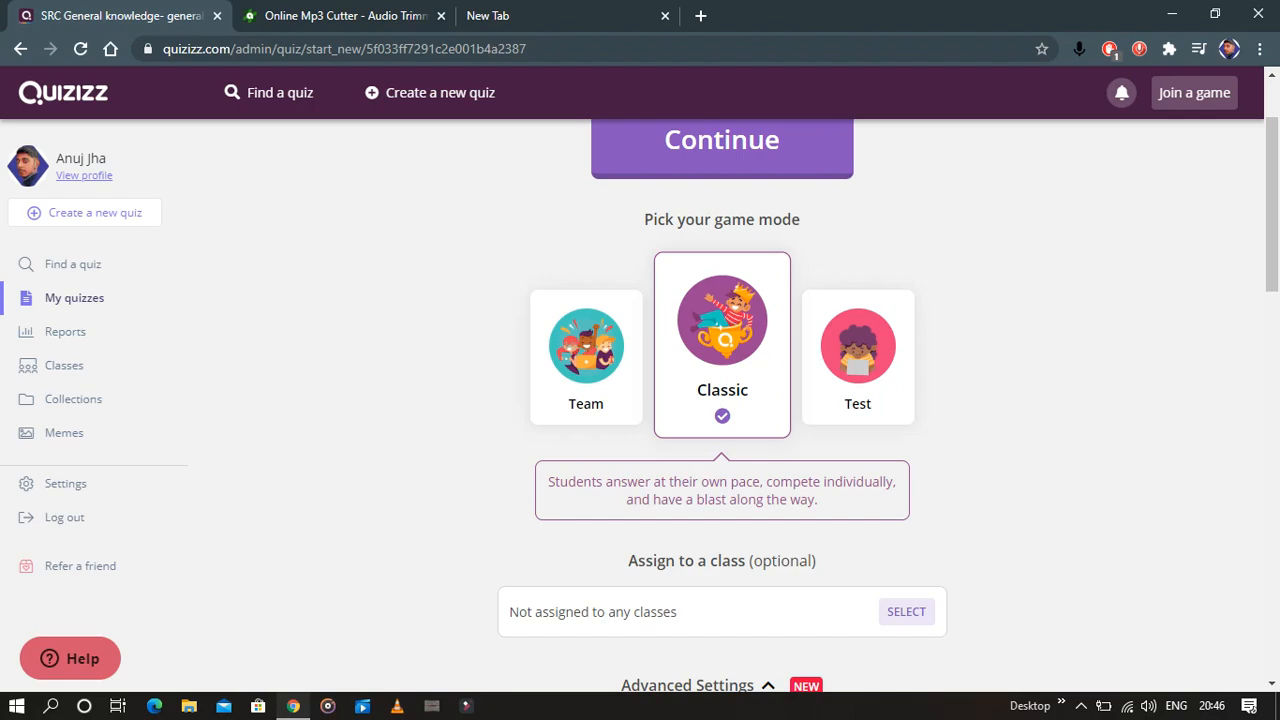
Try limiting student attempts to 1 in the general settings and restore the Unlimited option
scroll(722, 400, down, 4)
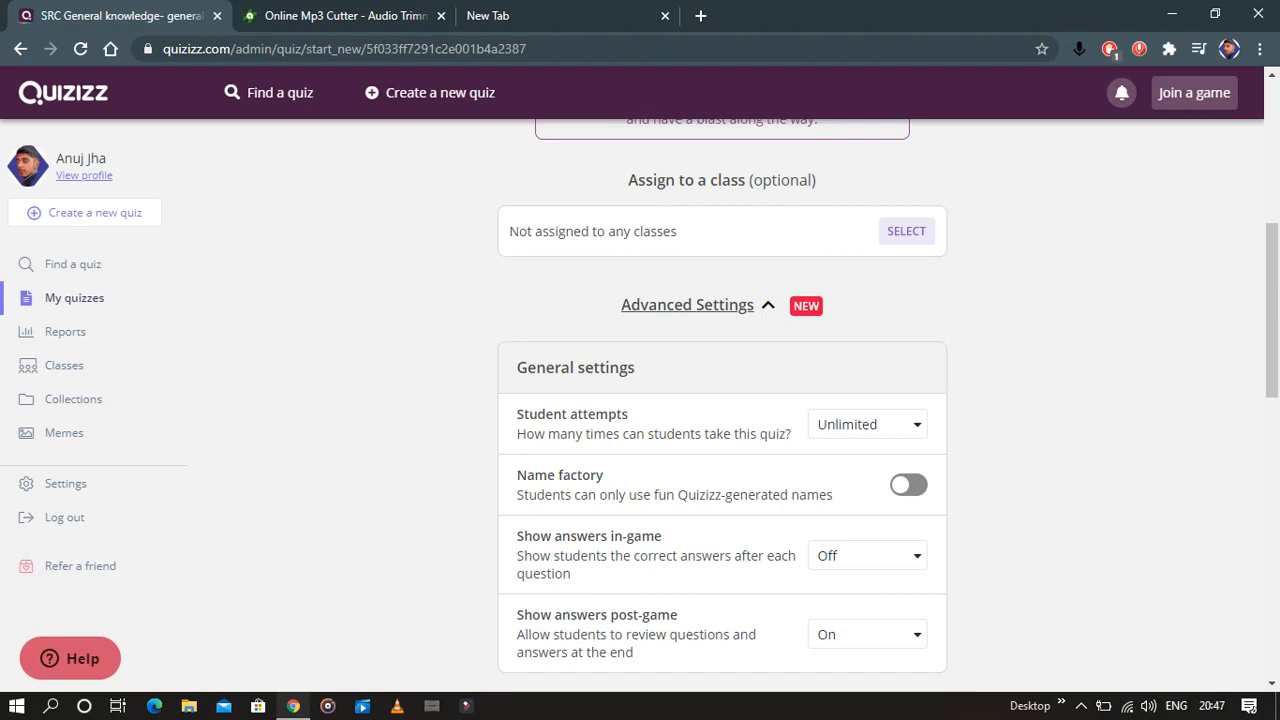
click(867, 425)
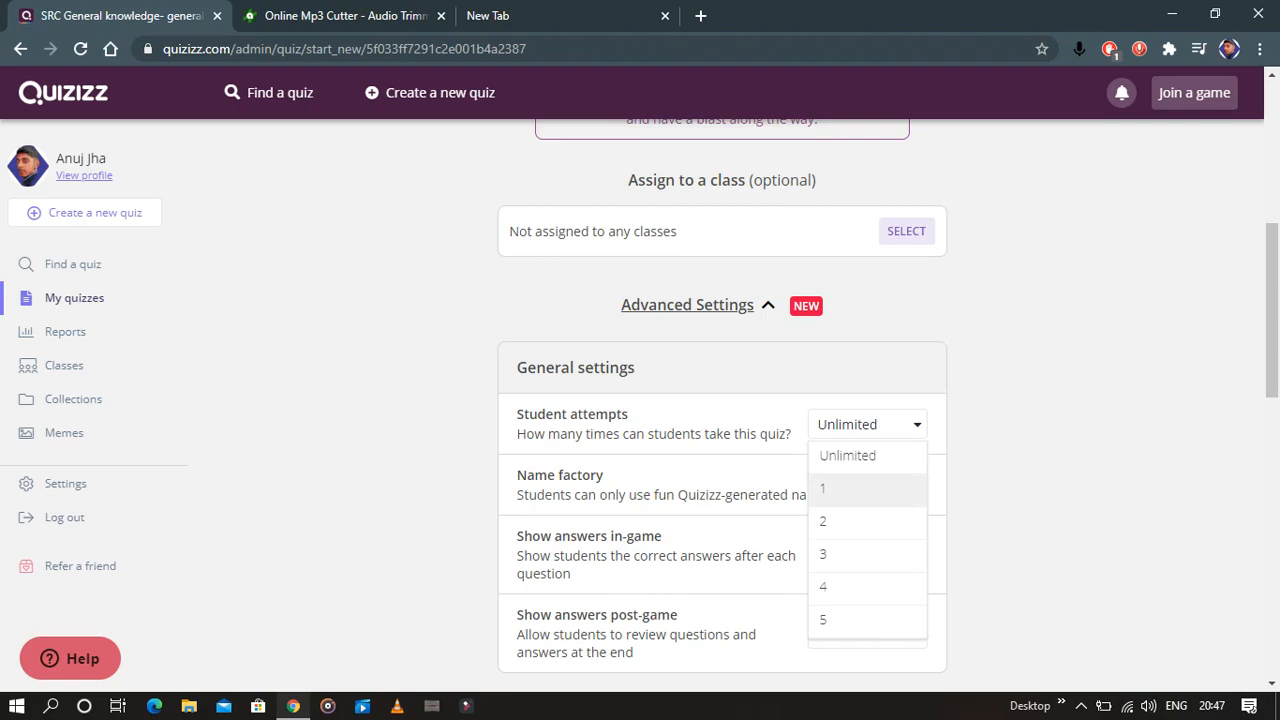
click(860, 488)
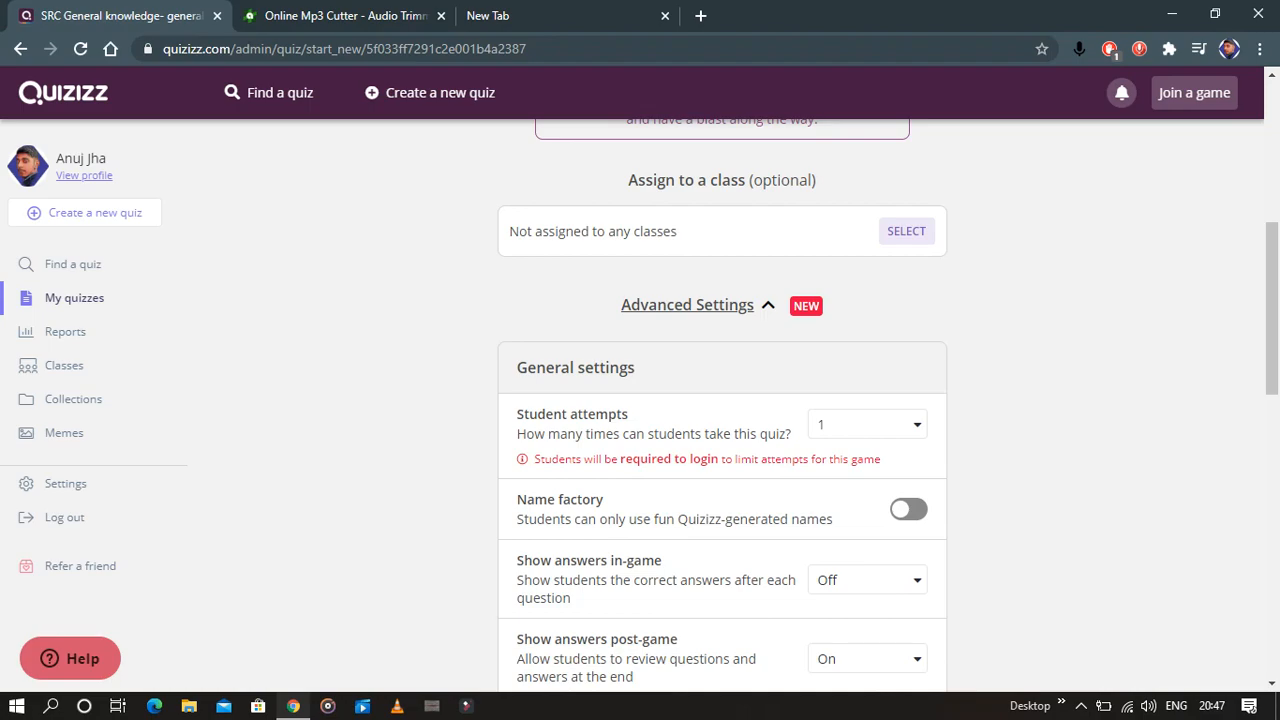
click(867, 424)
click(849, 451)
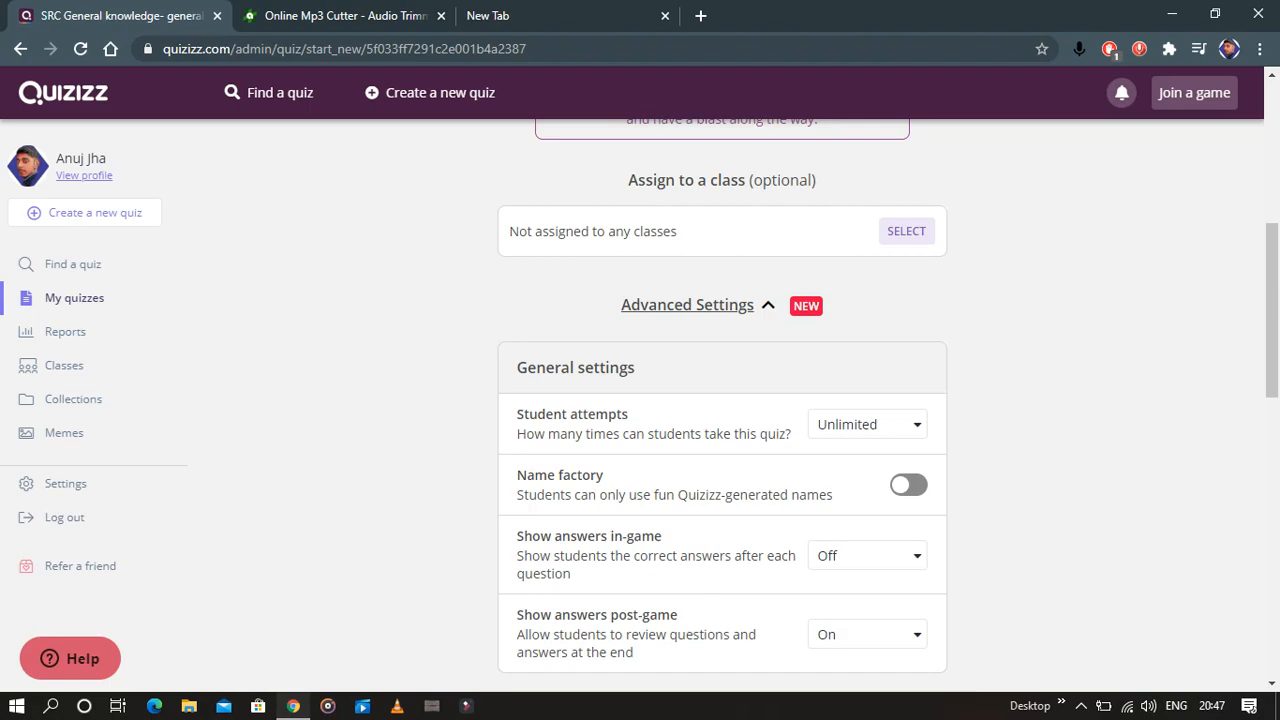
Turn off Power-ups and Show memes in the gameplay settings, keeping Shuffle answer options on
scroll(722, 400, down, 1)
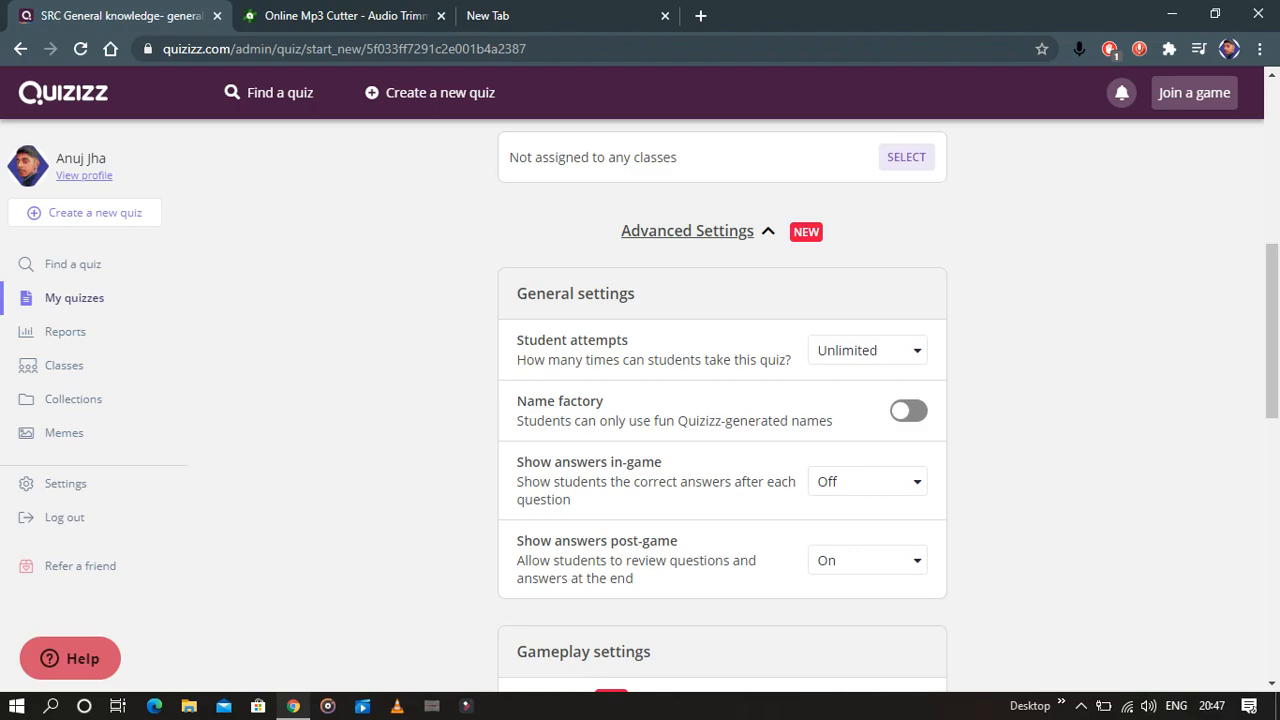
scroll(722, 400, down, 3)
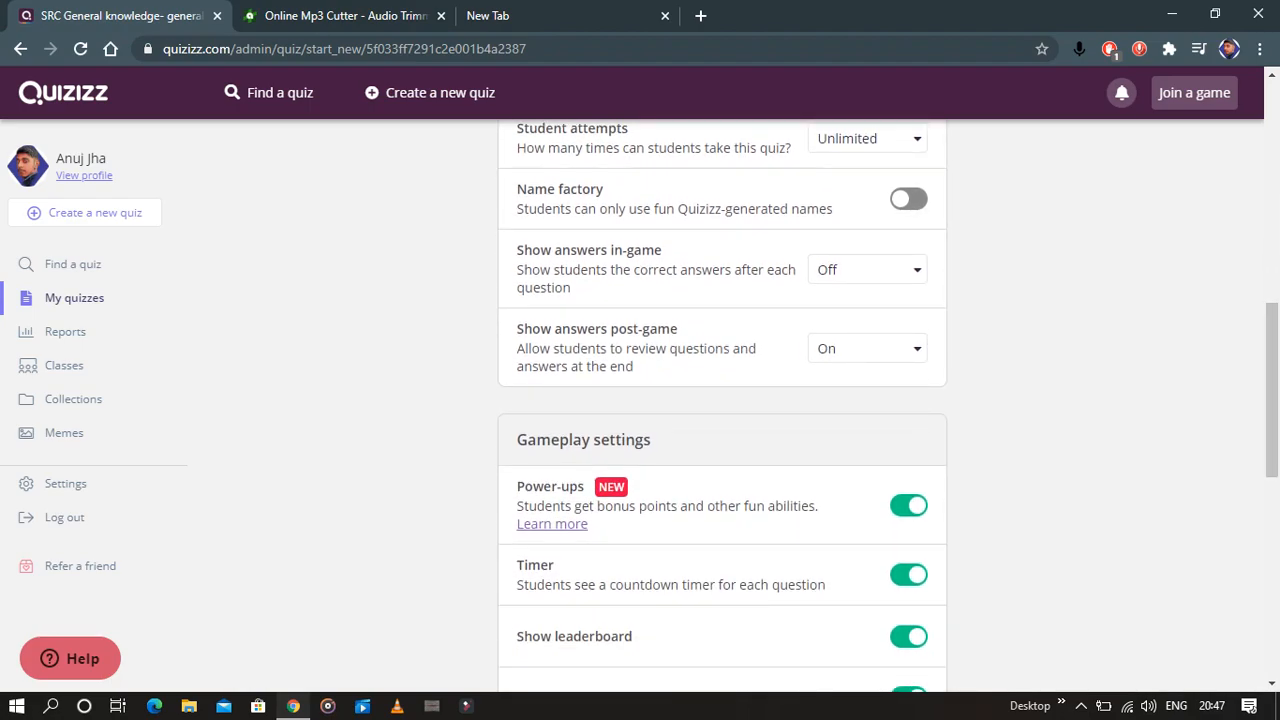
scroll(722, 400, down, 2)
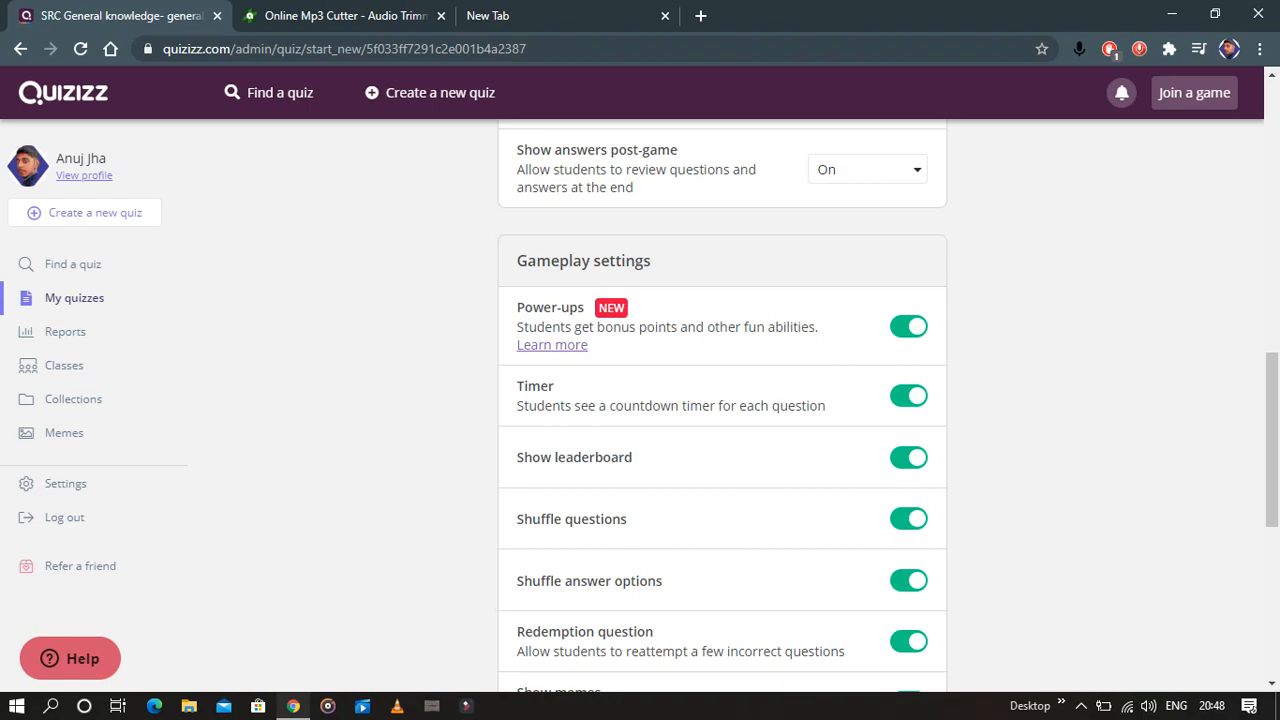
click(909, 327)
drag(1272, 440, 1272, 459)
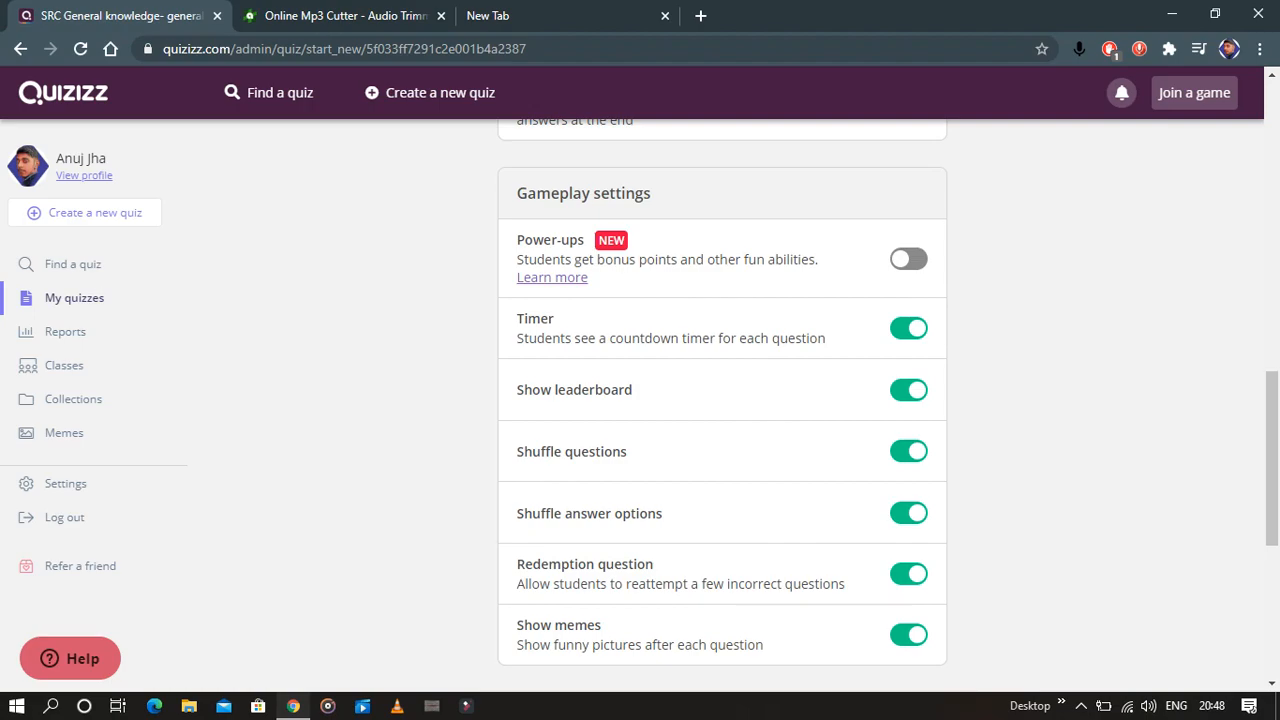
click(908, 513)
click(908, 513)
click(909, 635)
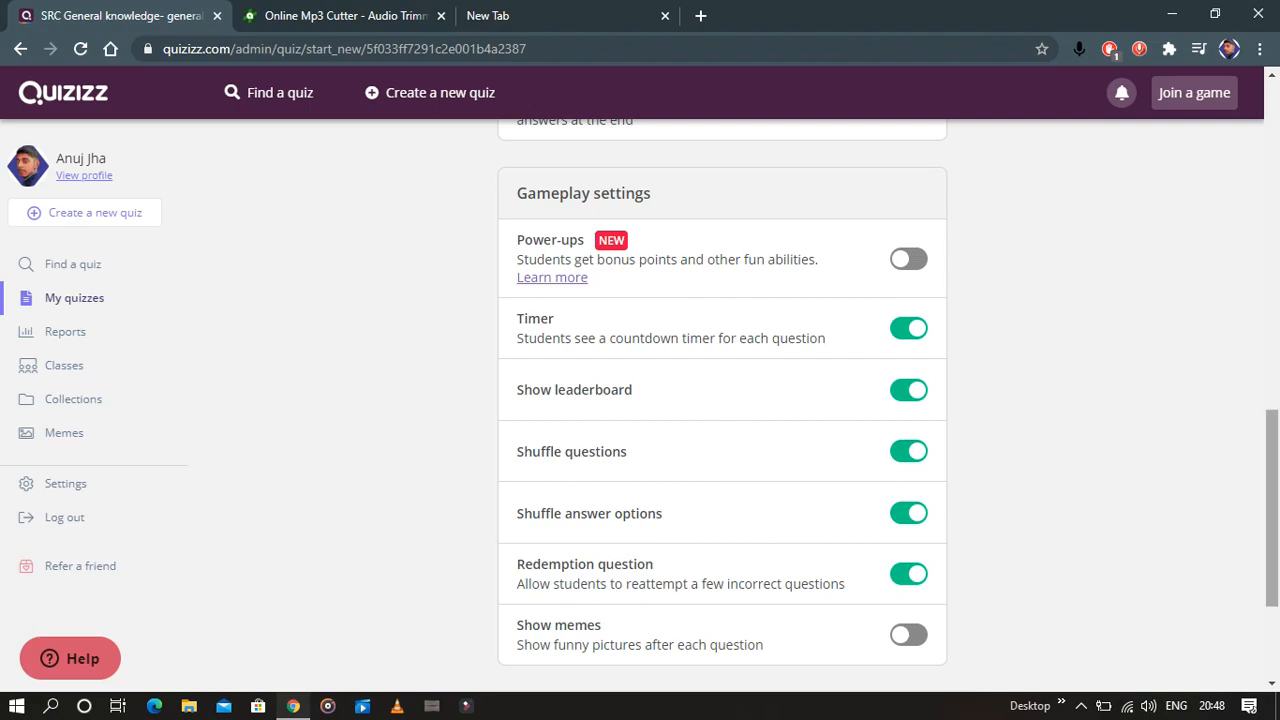
scroll(722, 400, up, 10)
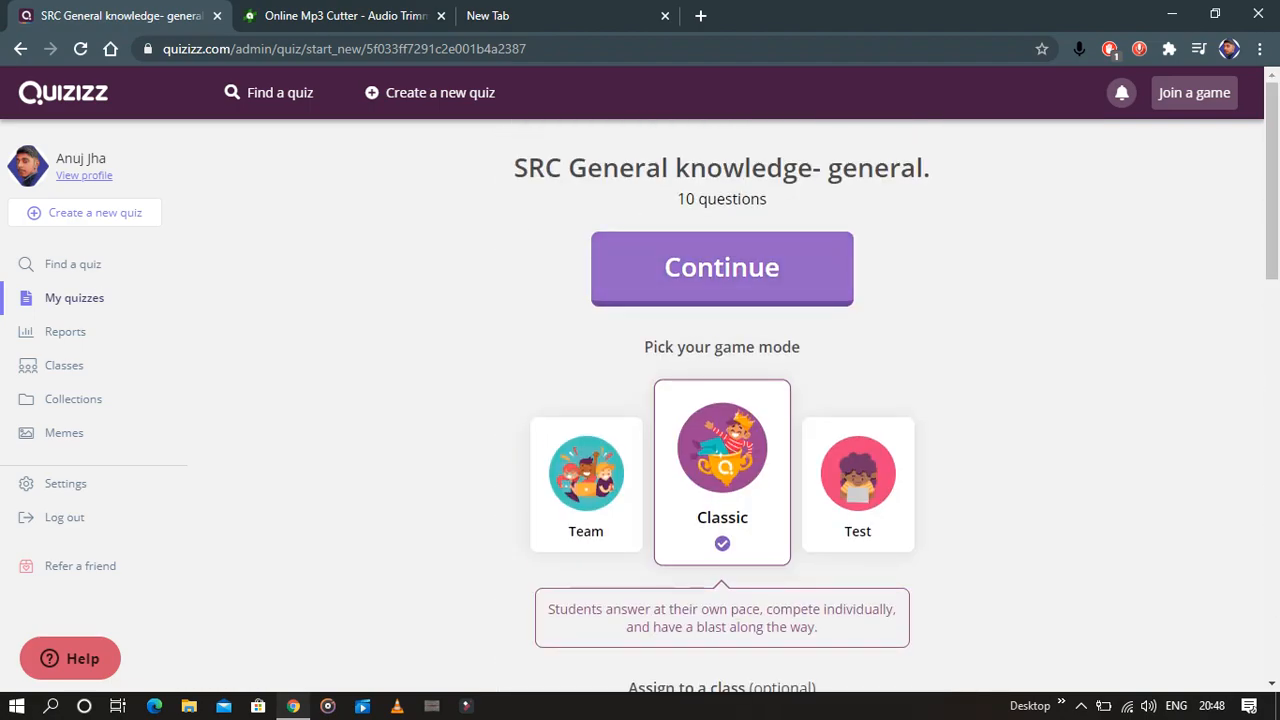
Create the live Classic game session and copy its join link from the sharing options
click(722, 268)
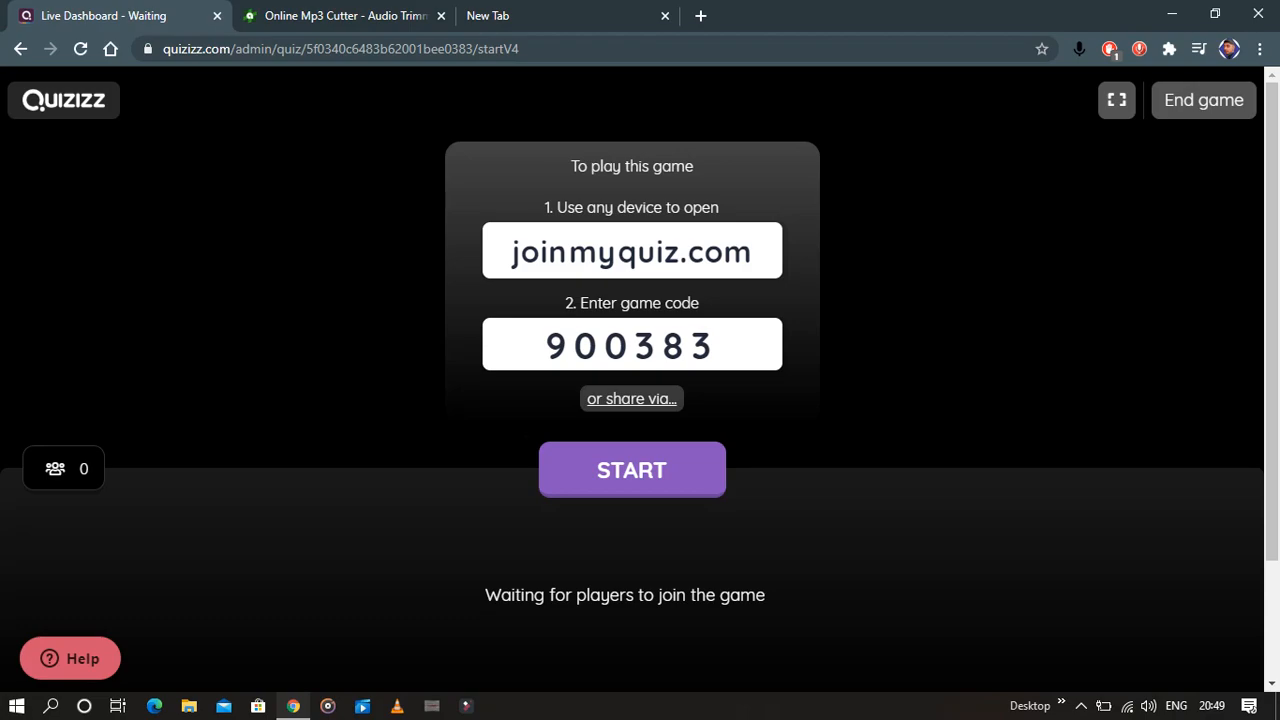
click(631, 398)
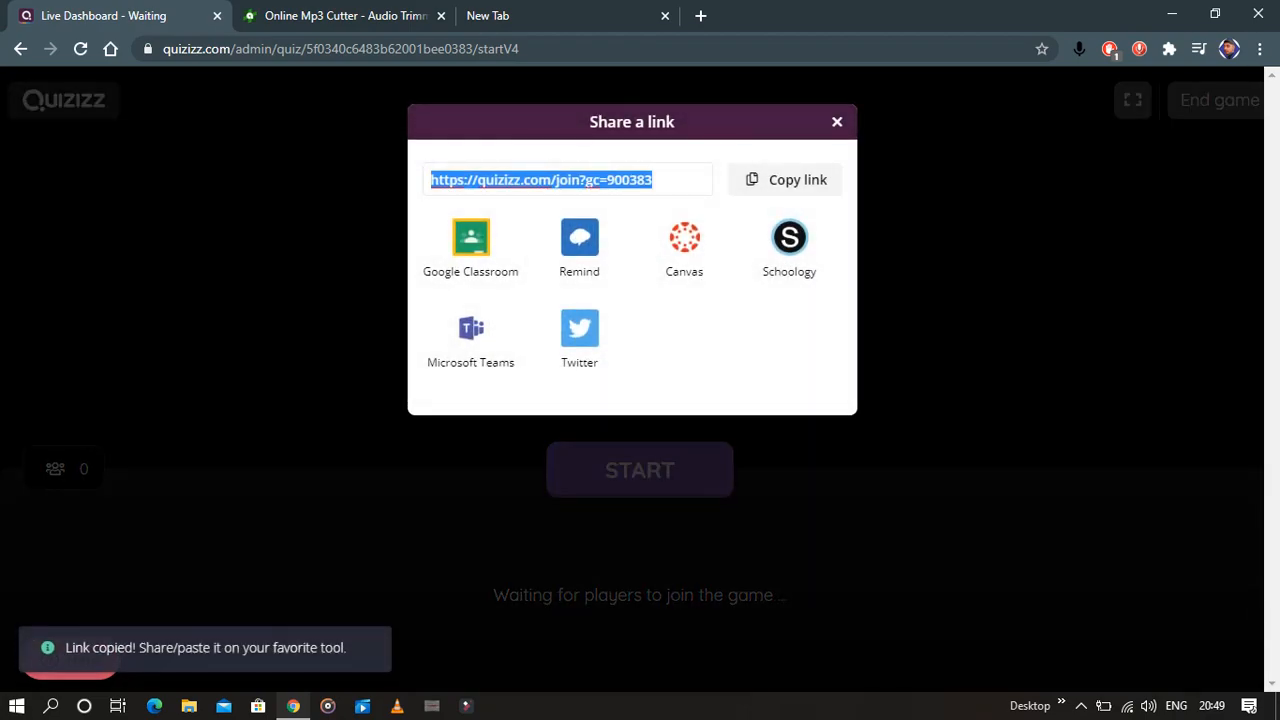
click(785, 181)
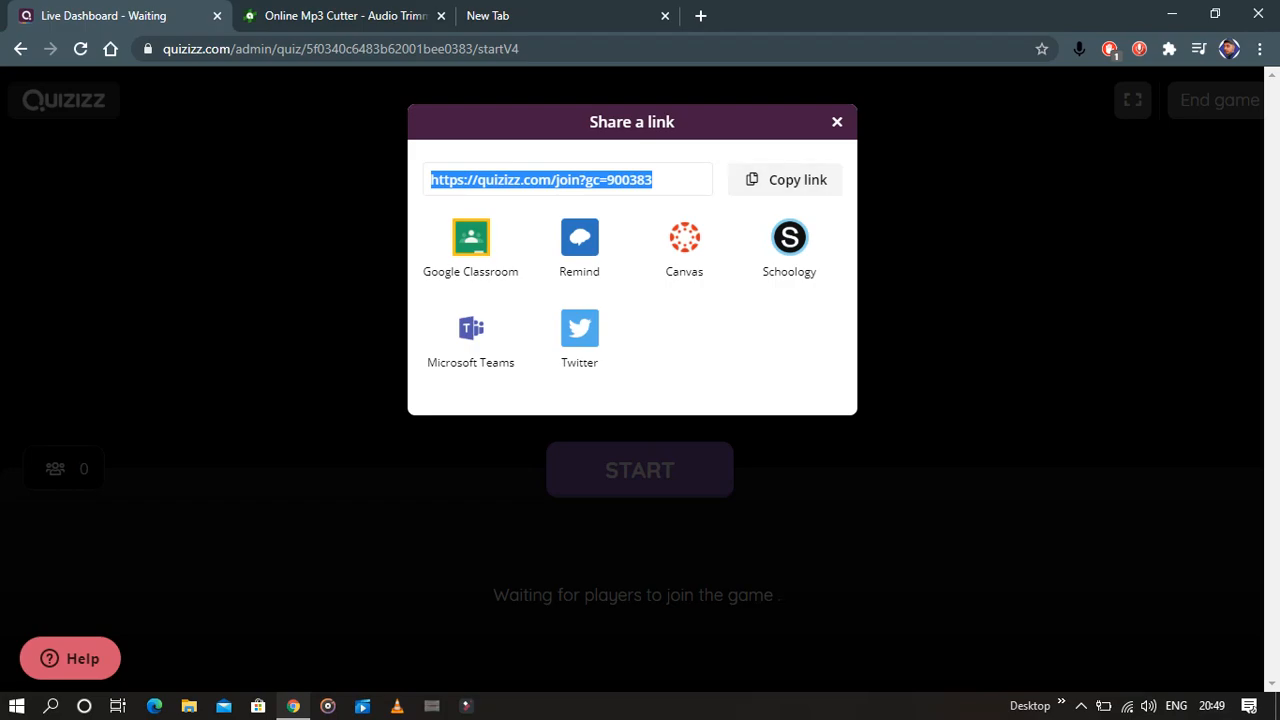
key(Escape)
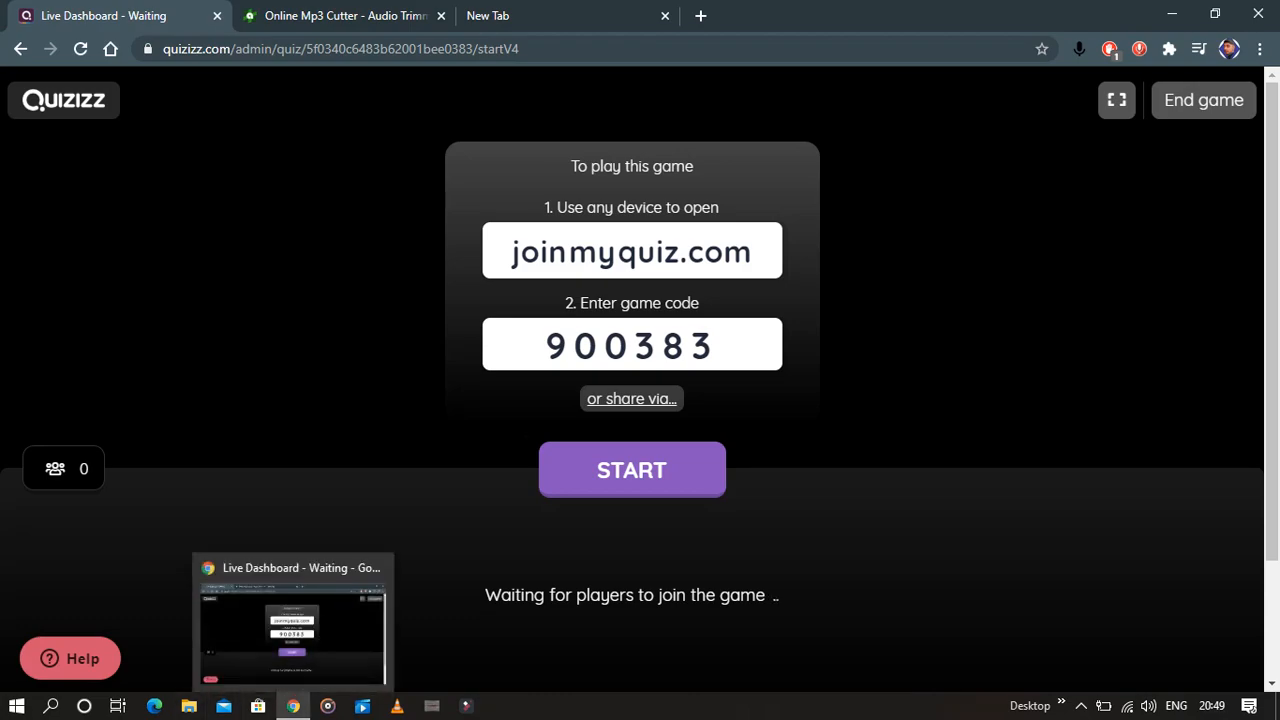
right_click(292, 706)
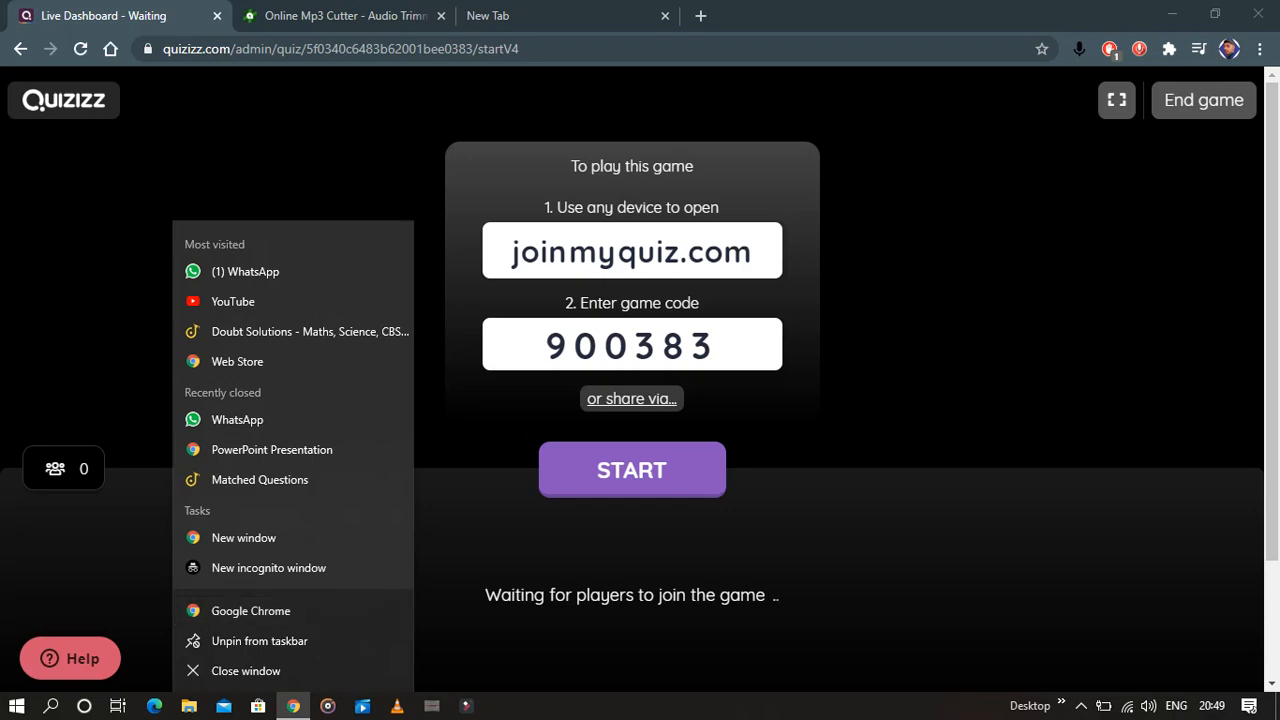
click(631, 398)
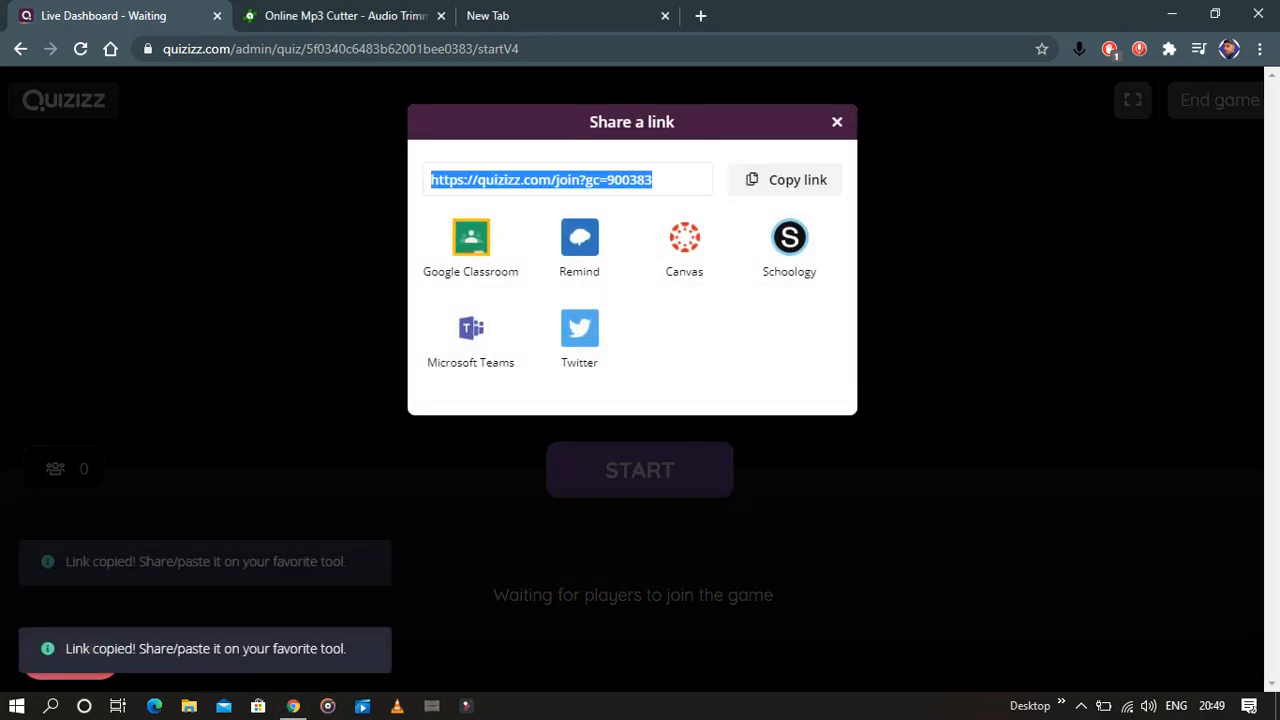
Open the copied join link in a separate, smaller browser window
right_click(293, 706)
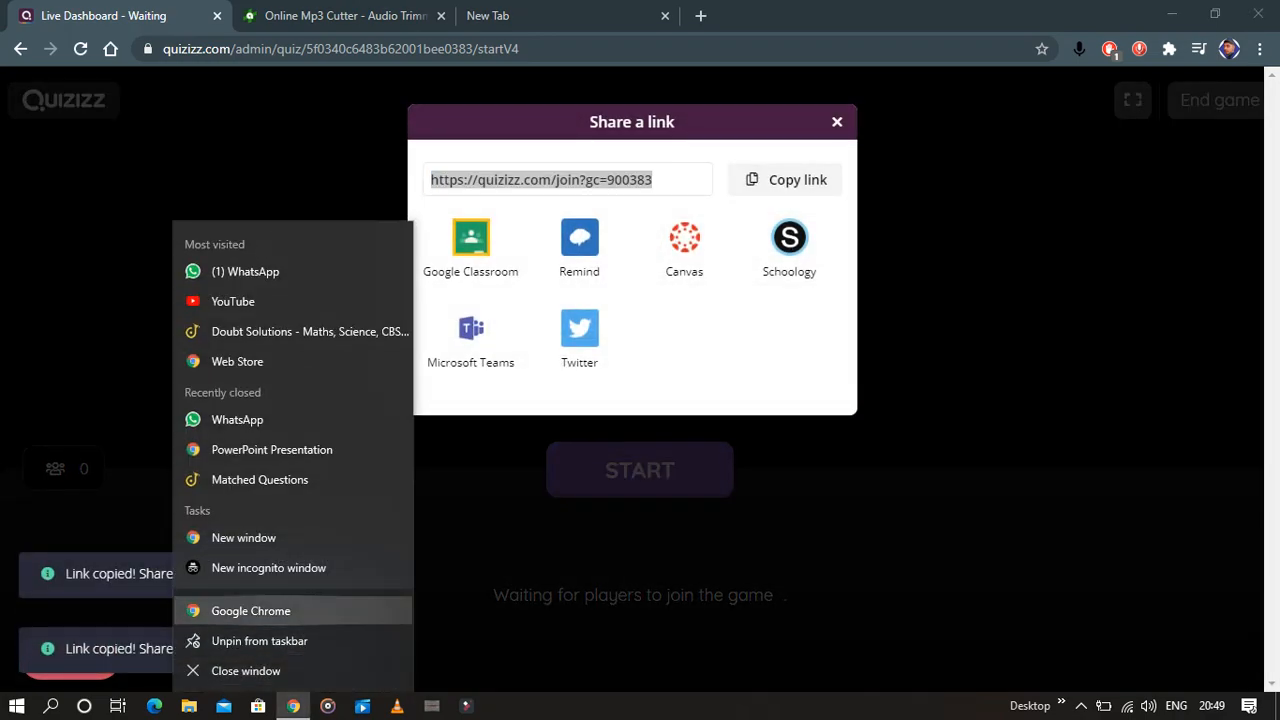
click(250, 611)
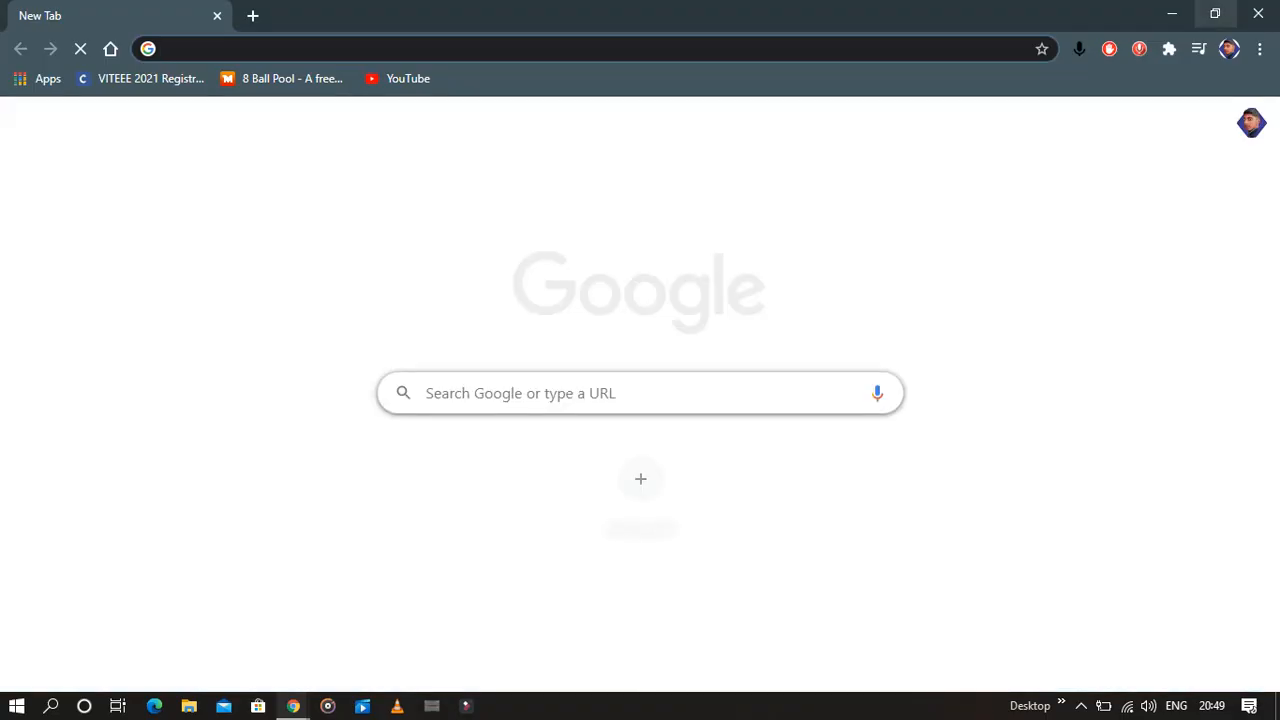
click(1215, 14)
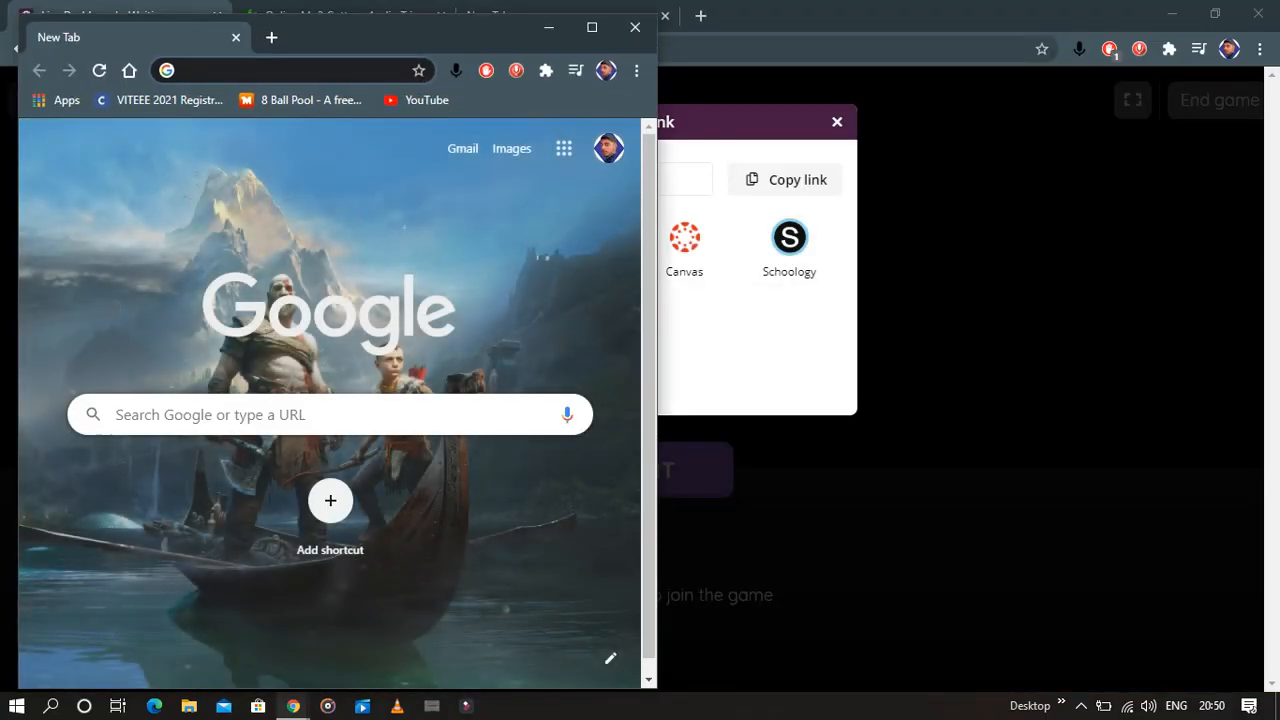
click(290, 70)
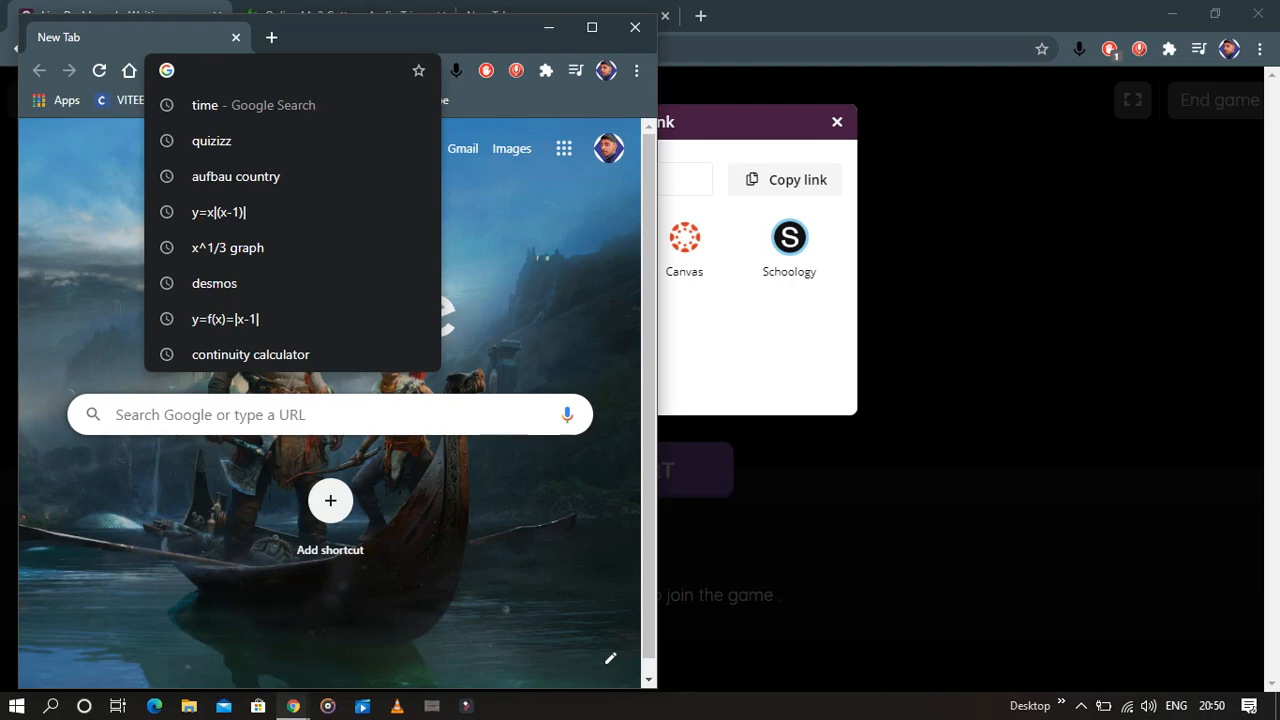
key(ctrl+v)
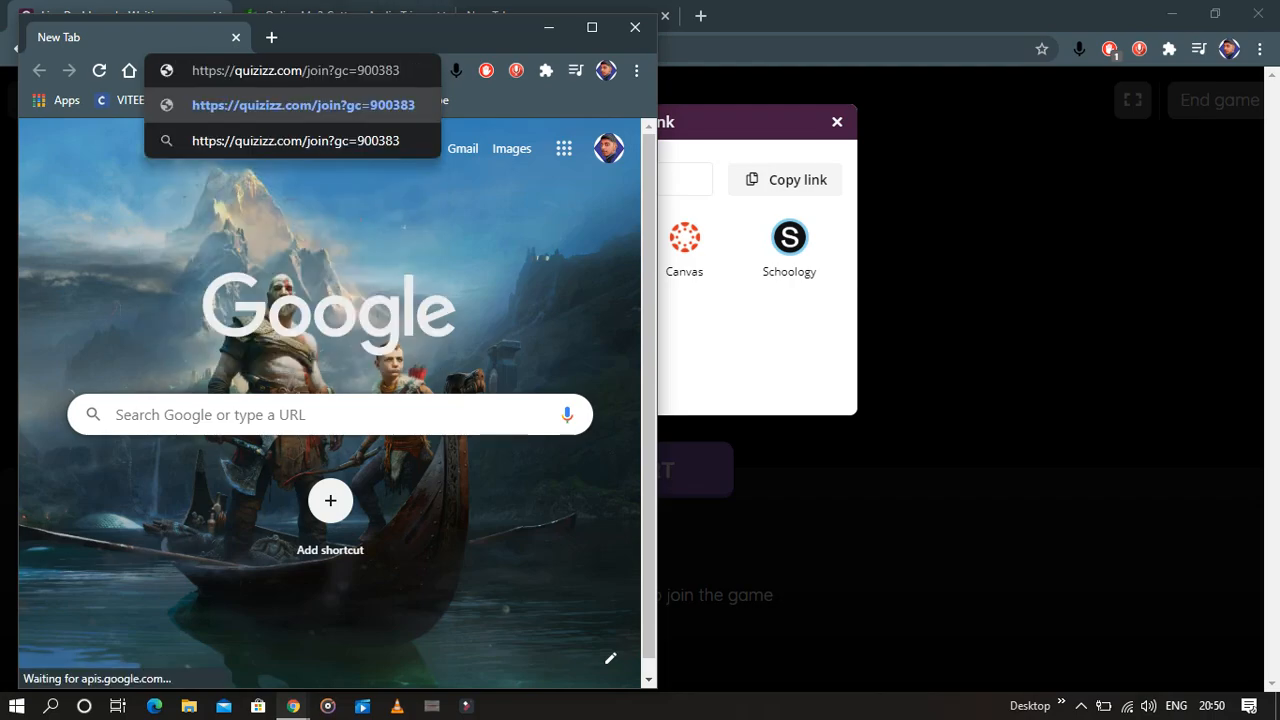
drag(413, 23, 509, 22)
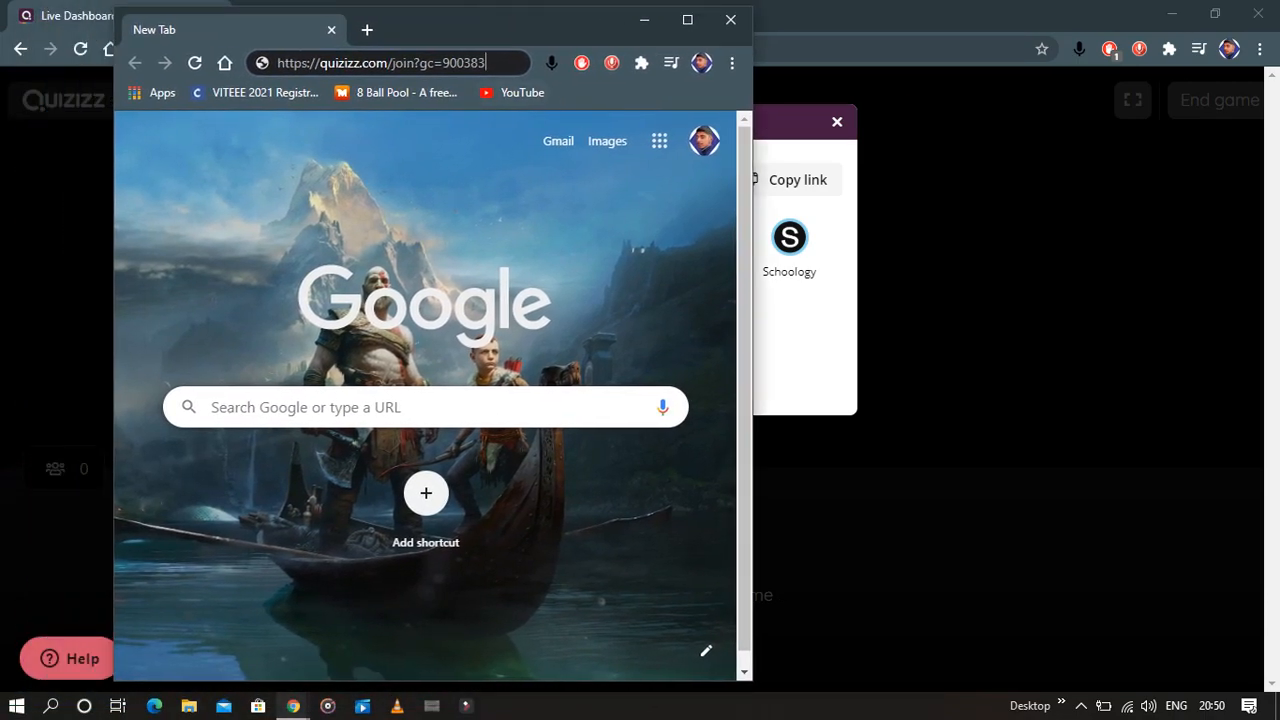
key(Return)
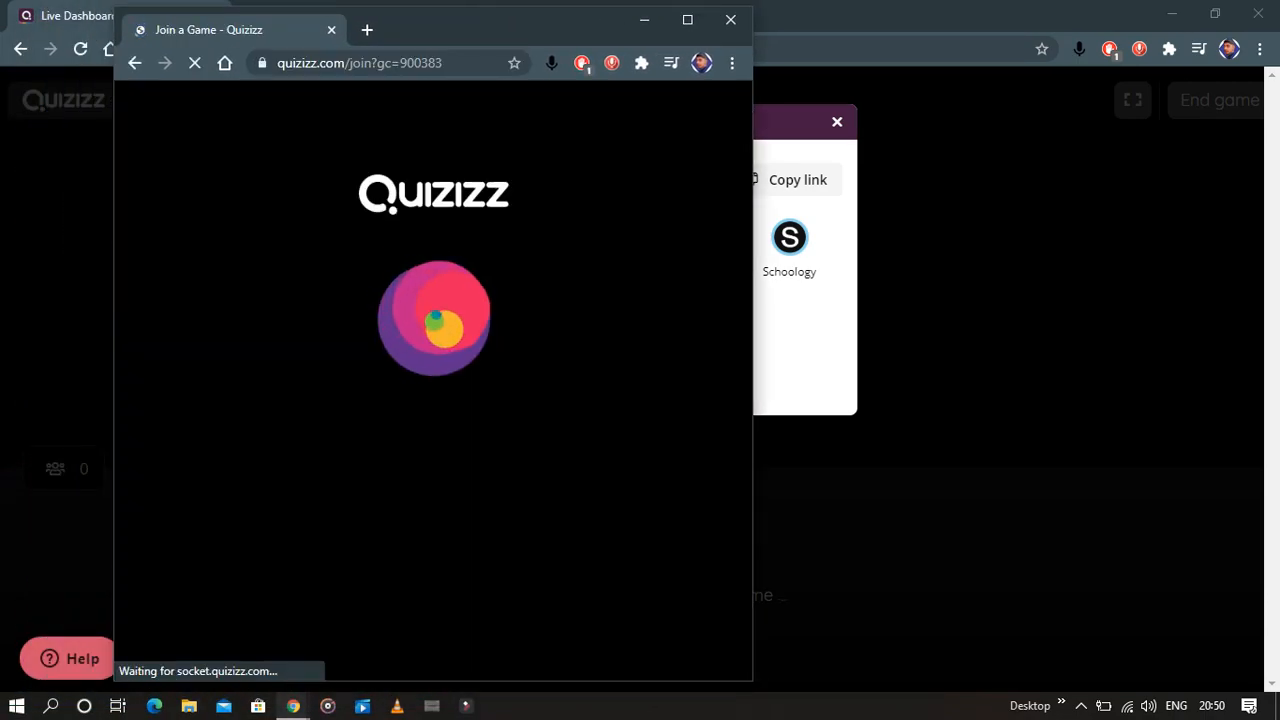
Close the link sharing dialog on the host dashboard and place the player window over the dashboard's right half
click(837, 122)
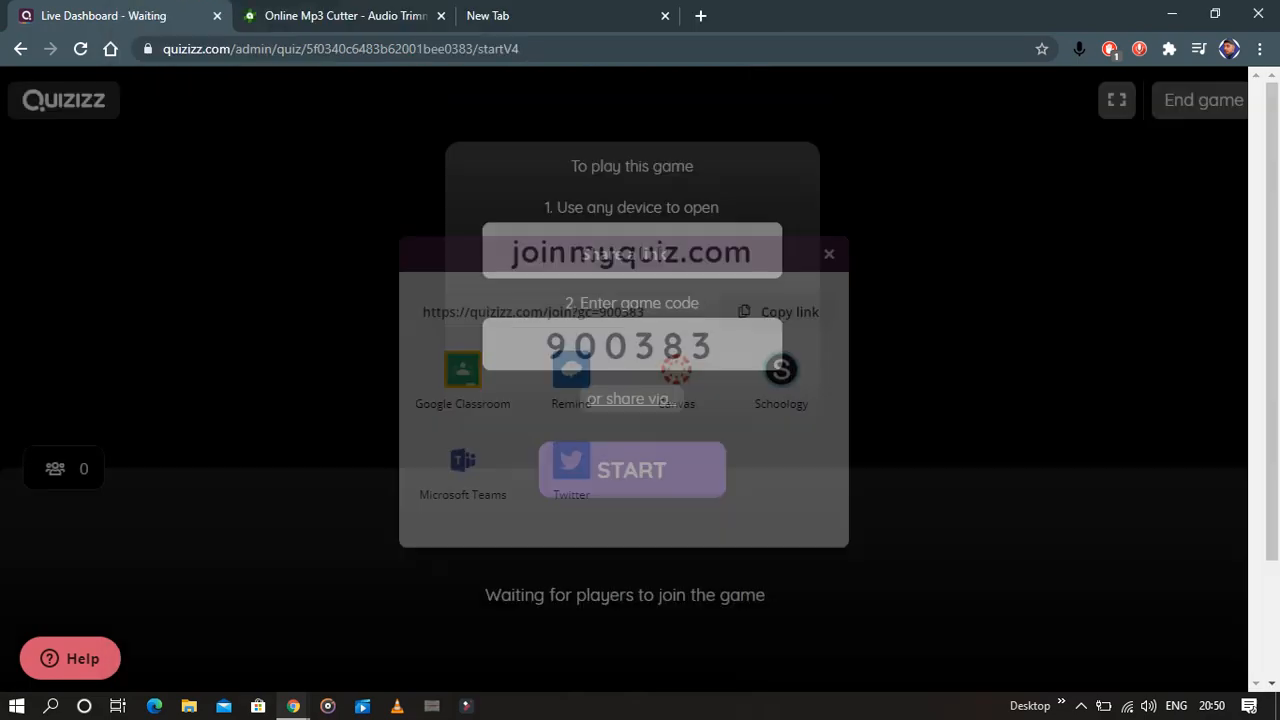
mouse_move(293, 705)
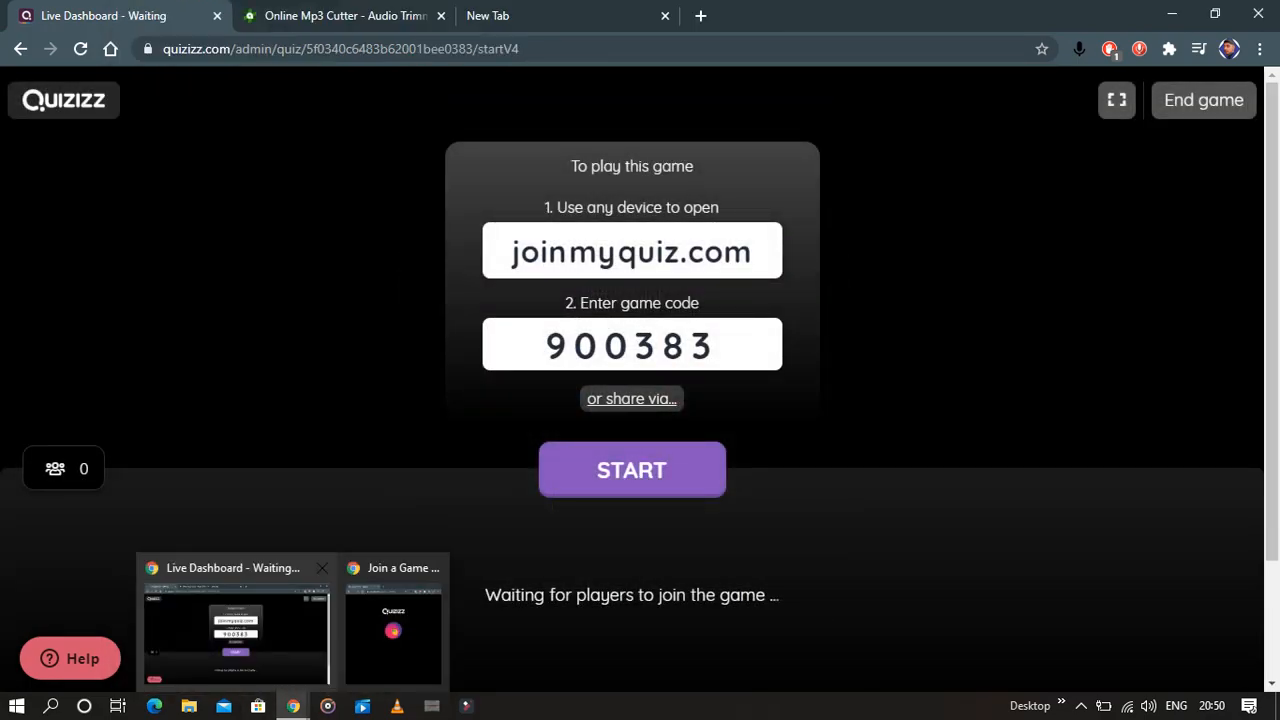
click(396, 625)
drag(519, 19, 1010, 14)
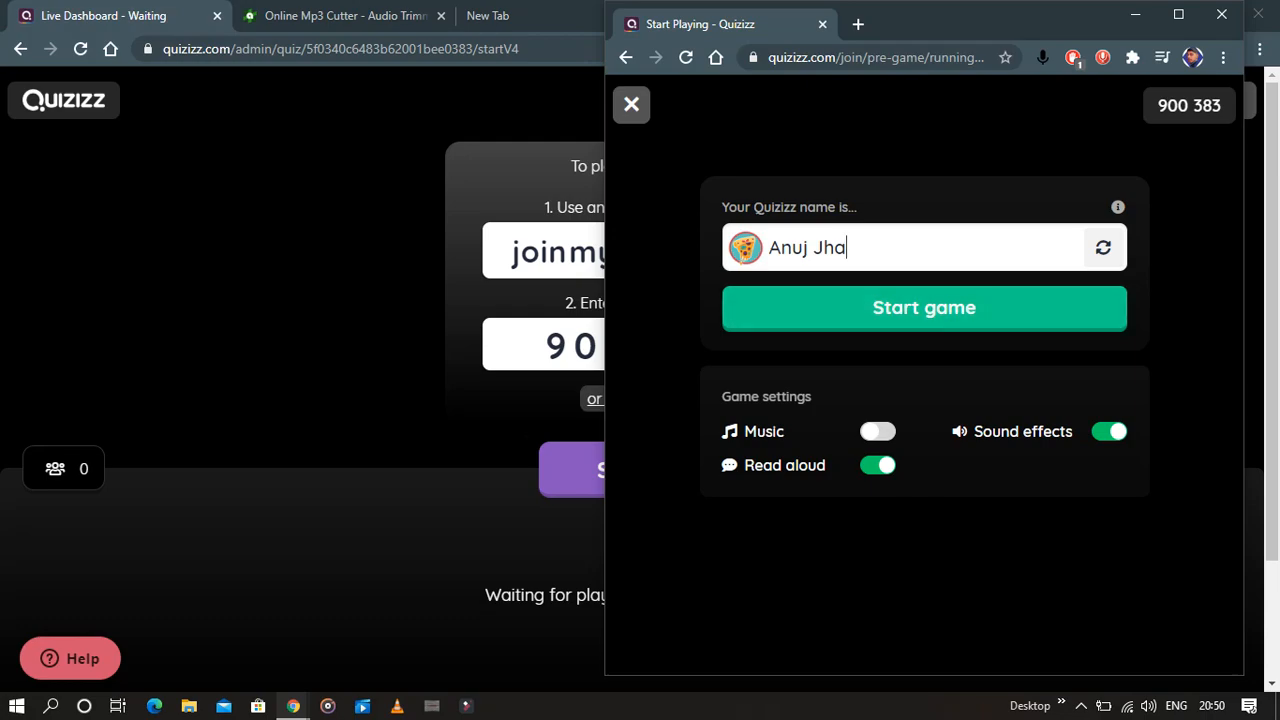
Replace the suggested Quizizz name with the player's first name and join the game
mouse_move(848, 248)
mouse_down()
mouse_move(768, 248)
mouse_move(848, 248)
mouse_up()
click(1103, 247)
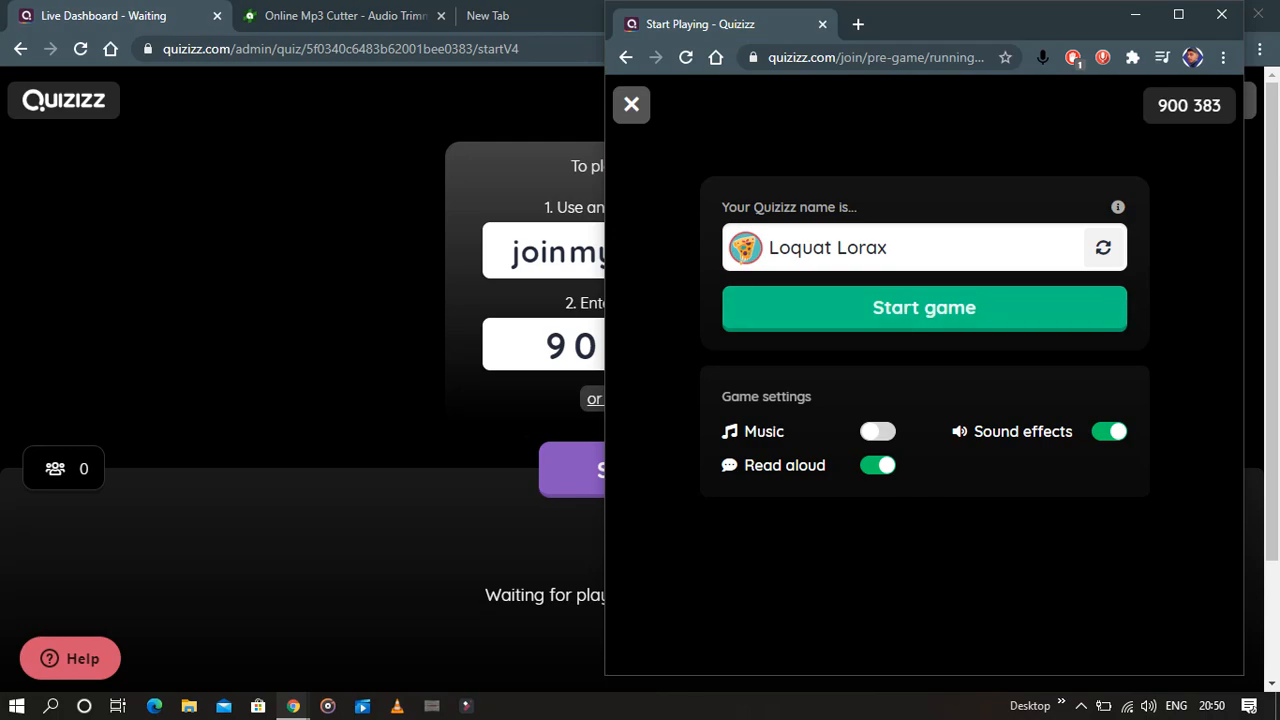
key(ctrl+a)
text(Anuj)
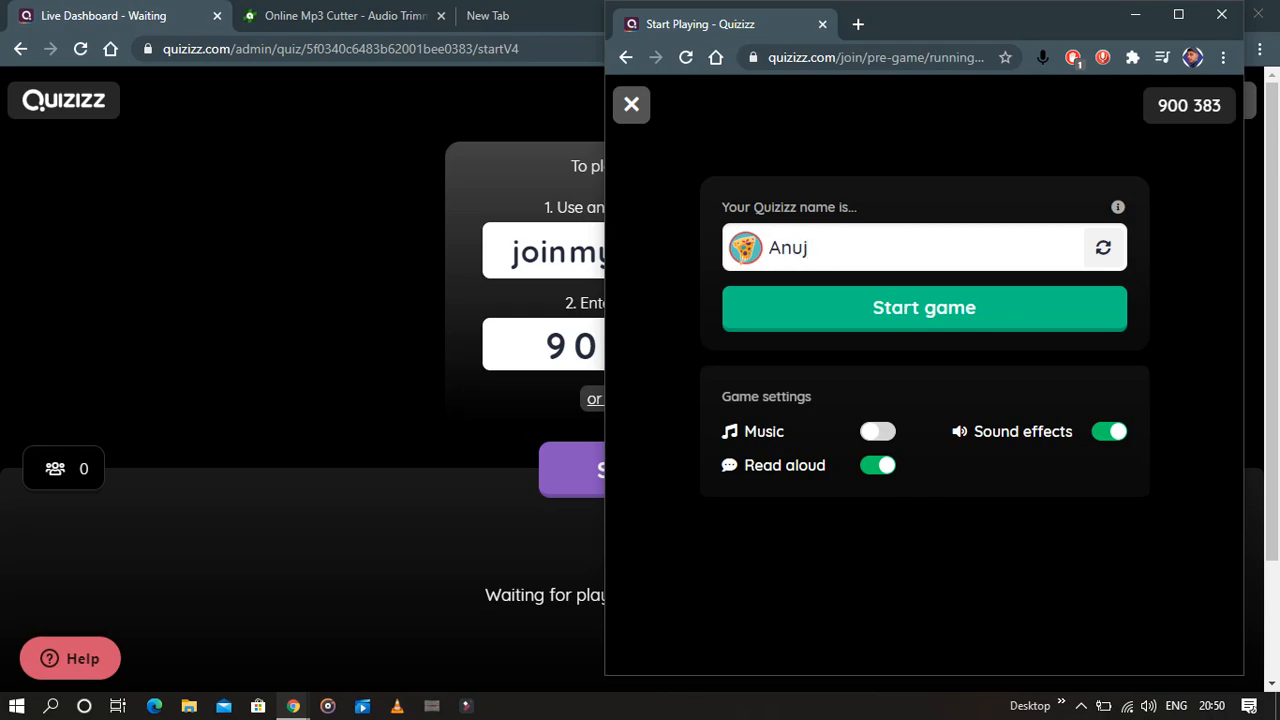
key(Return)
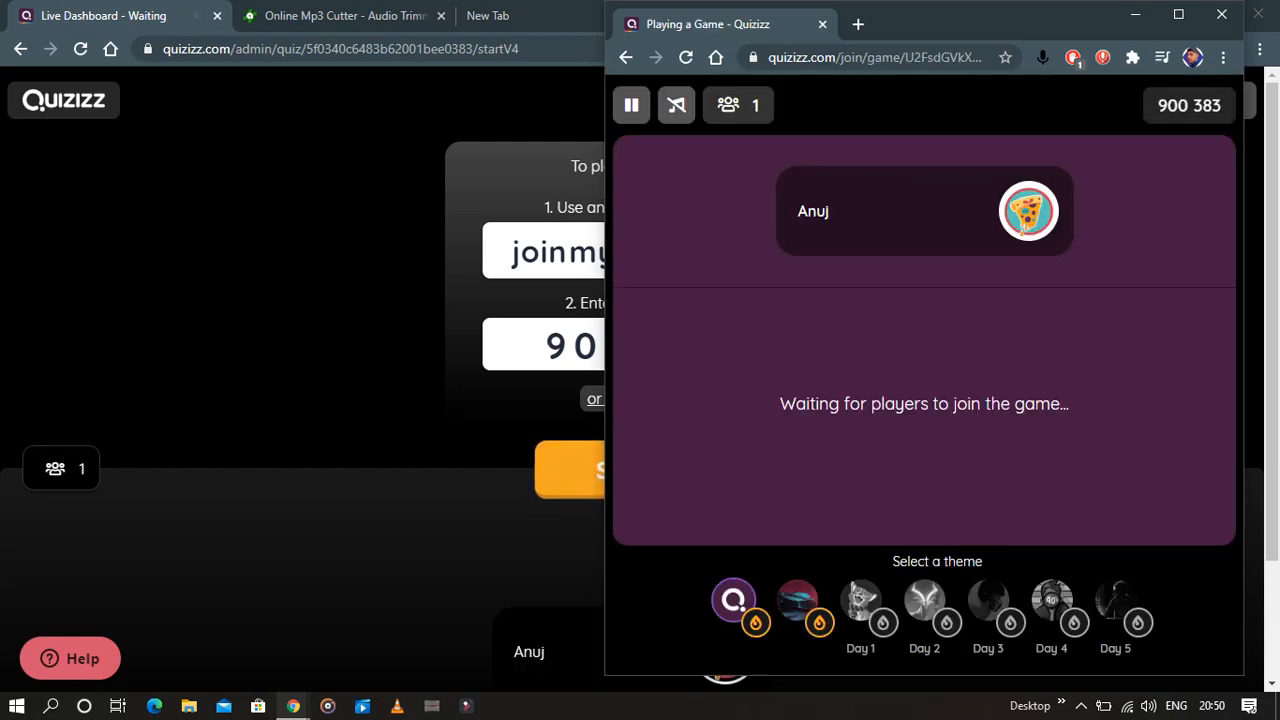
Move the player window aside and start the live game from the host dashboard
drag(950, 24, 43, 174)
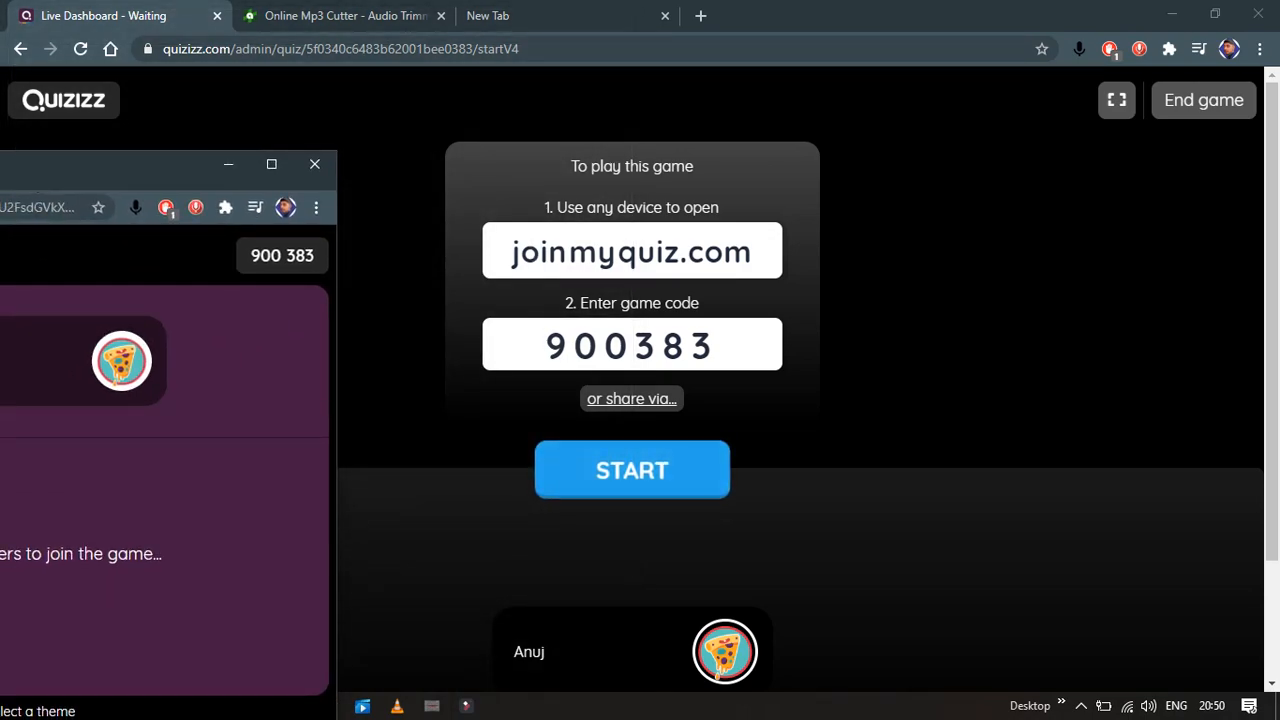
mouse_move(632, 653)
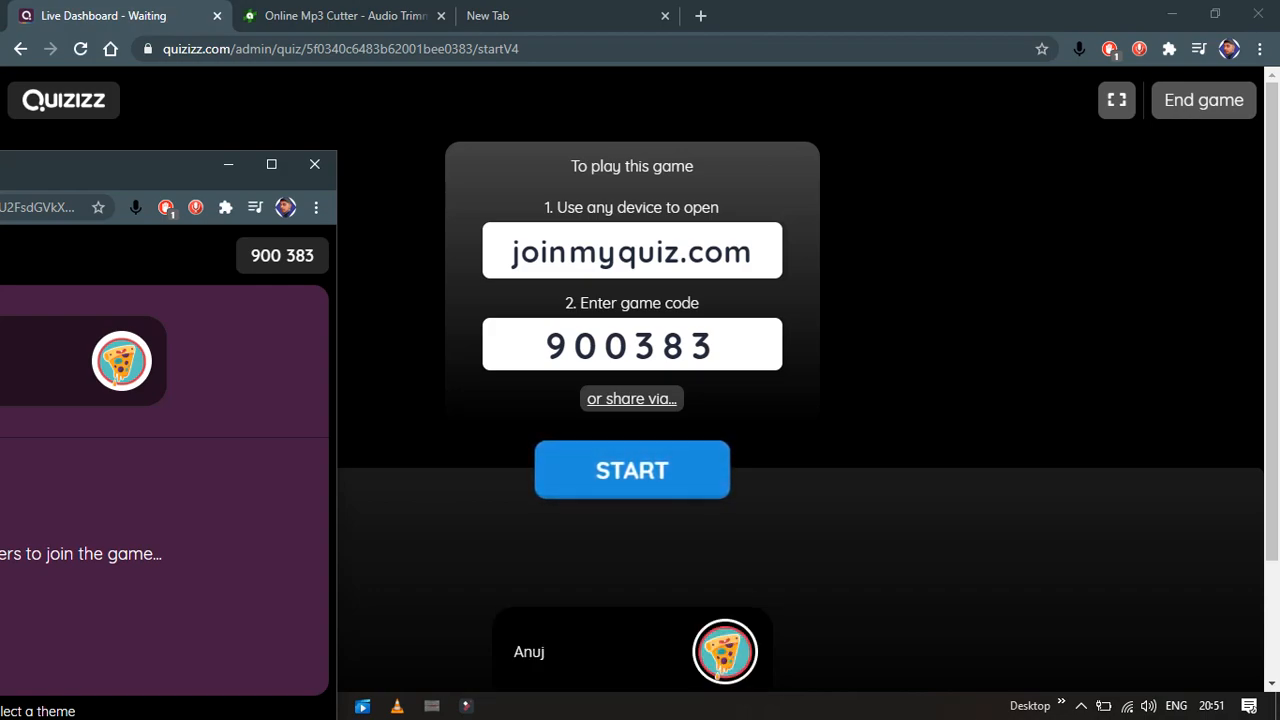
click(632, 470)
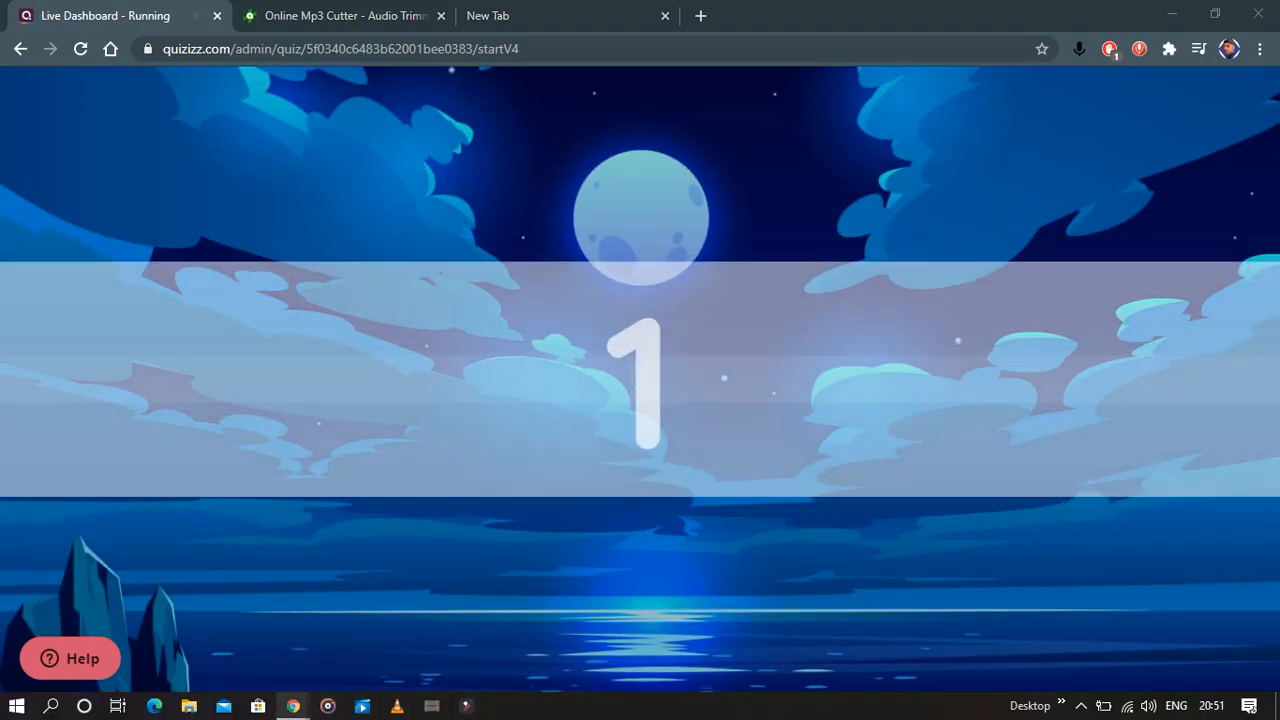
Maximize the player window and answer the first two questions with "The blue Whale" and "365"
mouse_move(292, 705)
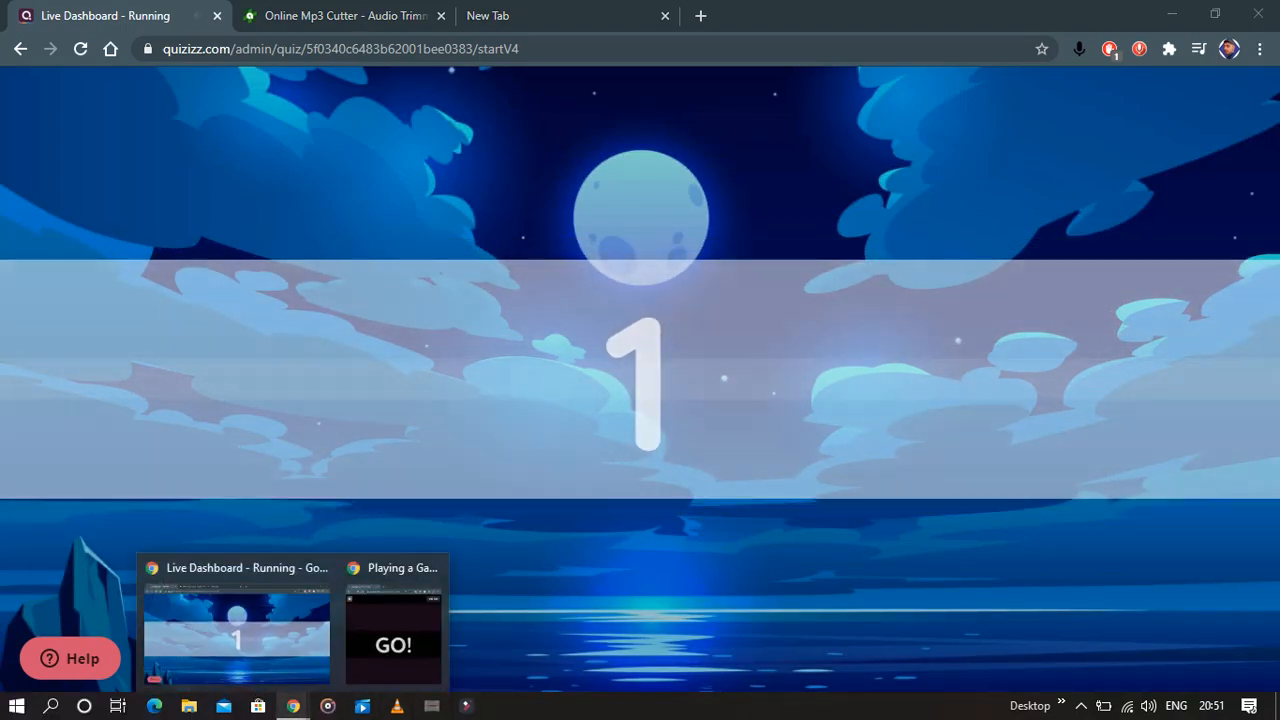
click(393, 620)
drag(163, 169, 857, 3)
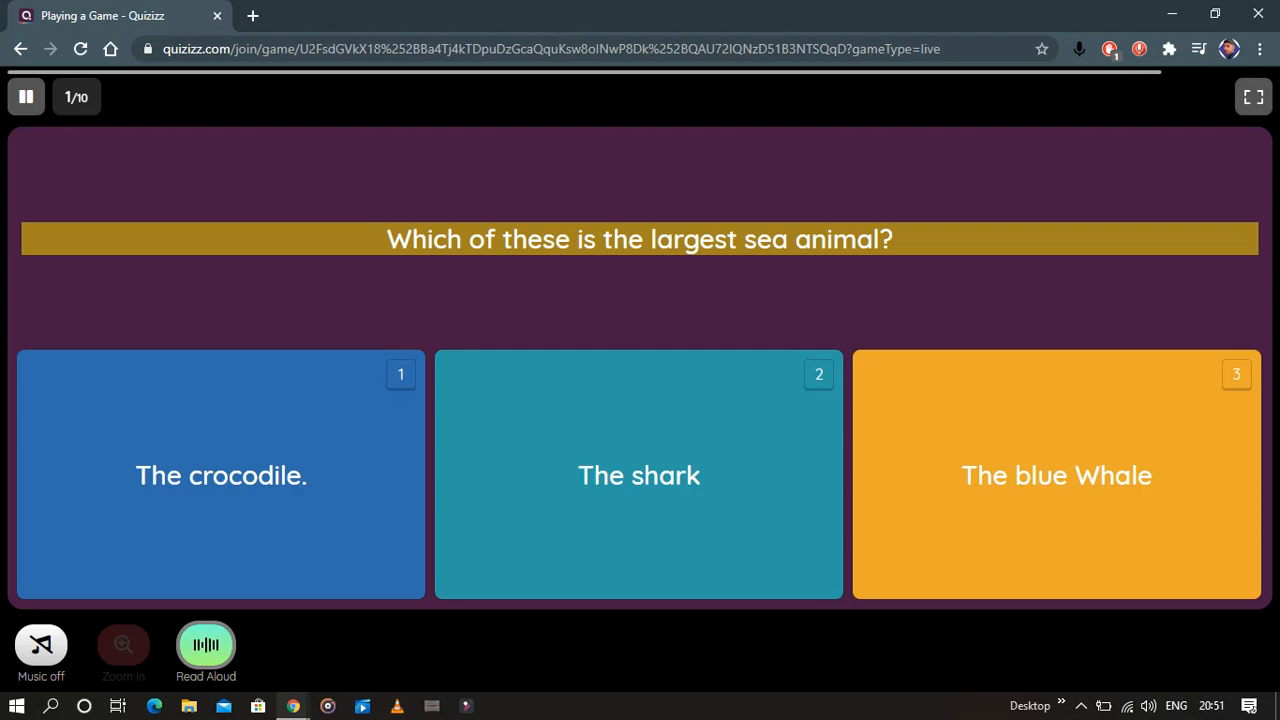
key(3)
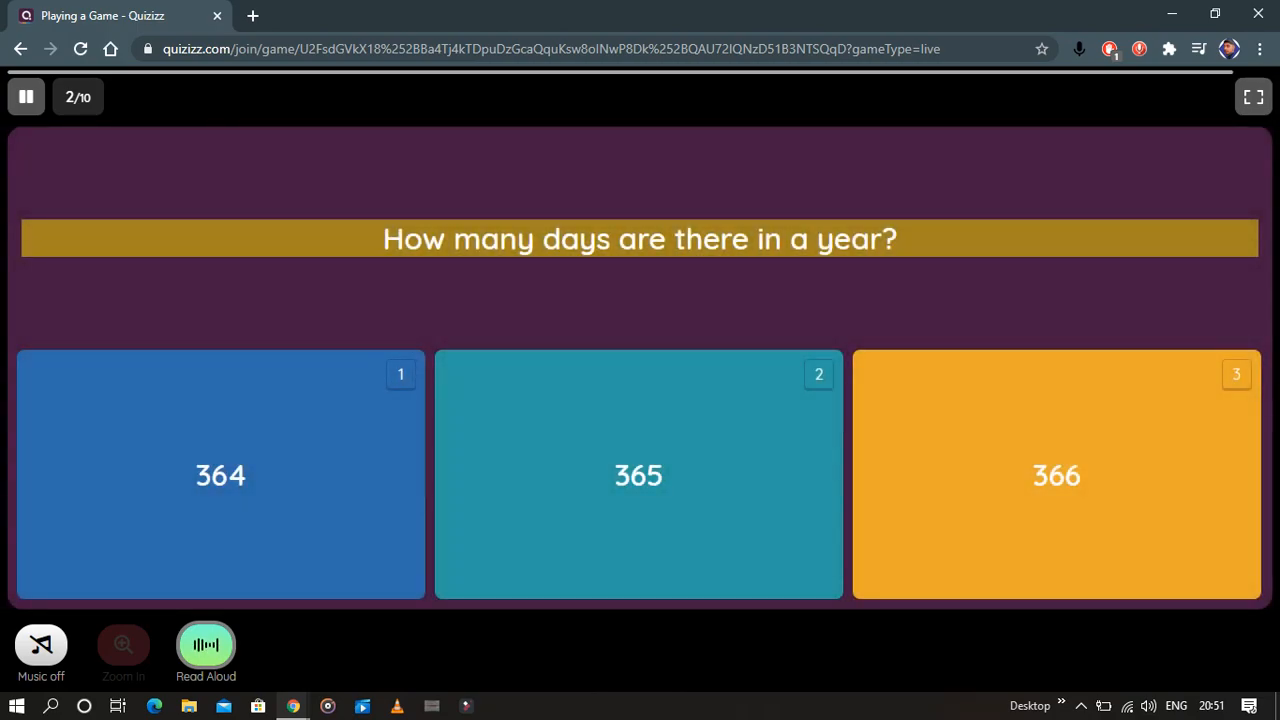
key(2)
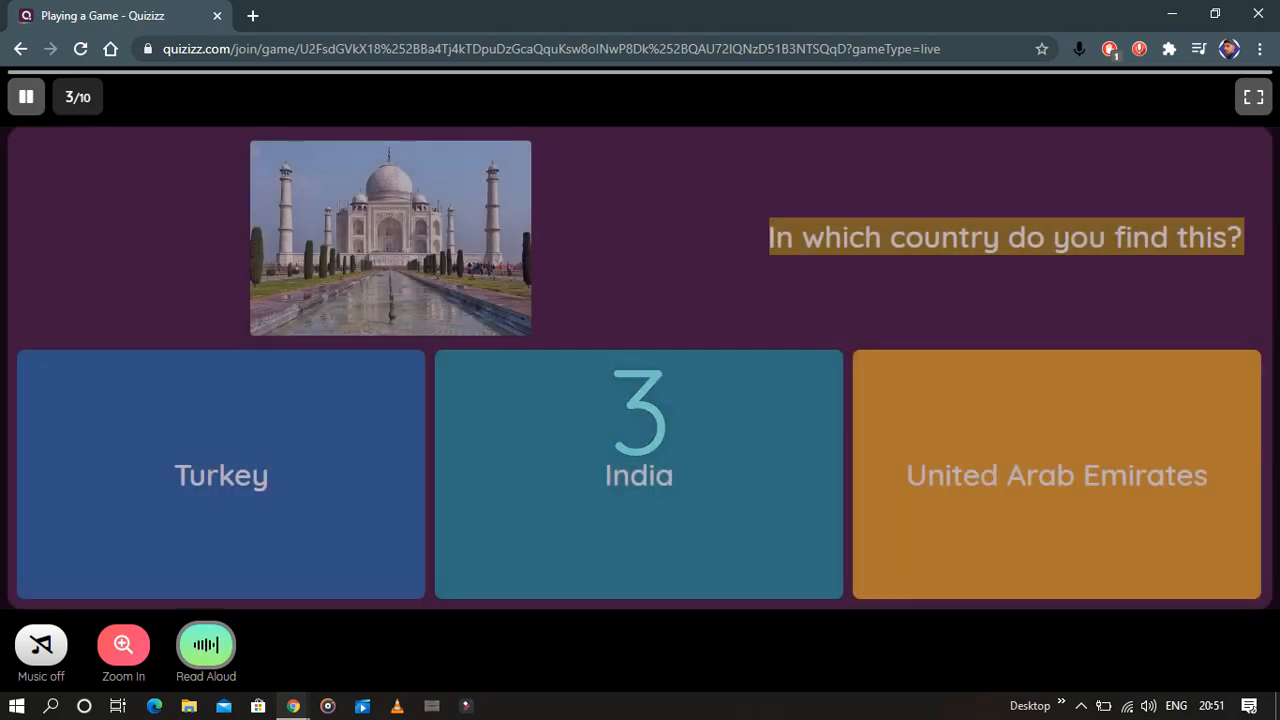
Examine the live leaderboard and the per-question results on the host dashboard
key(Tab)
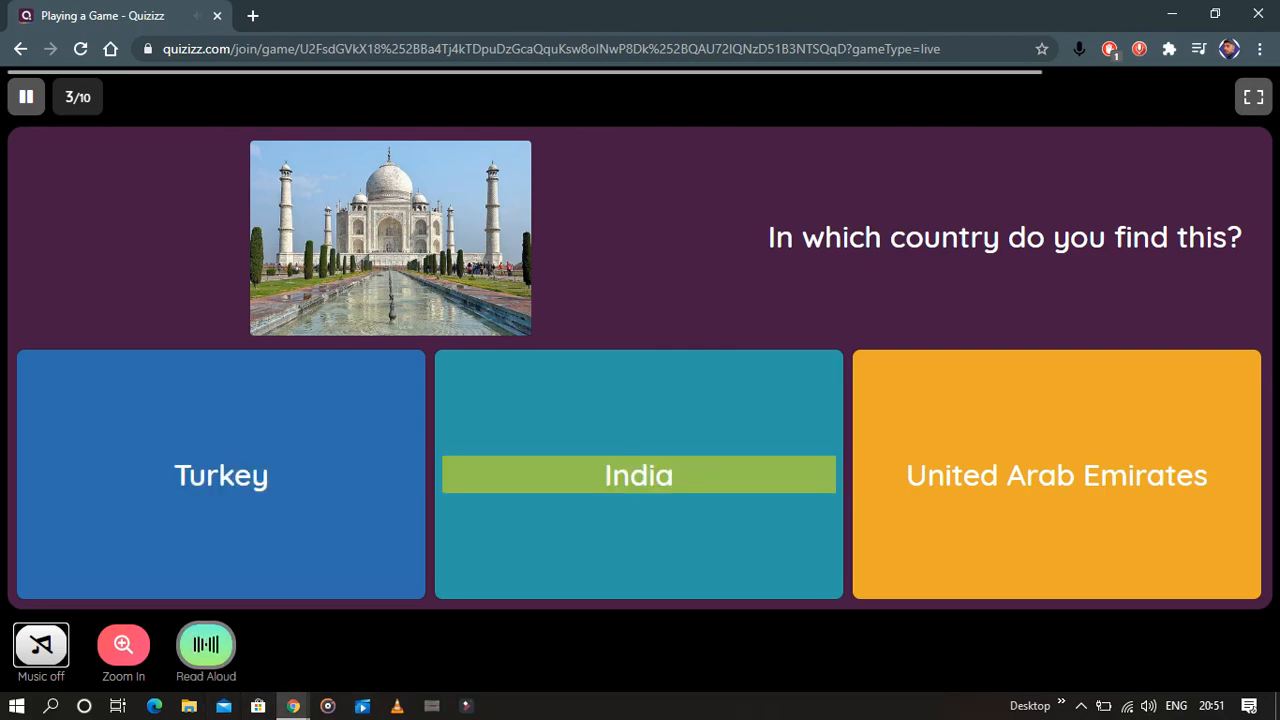
mouse_move(293, 706)
click(192, 630)
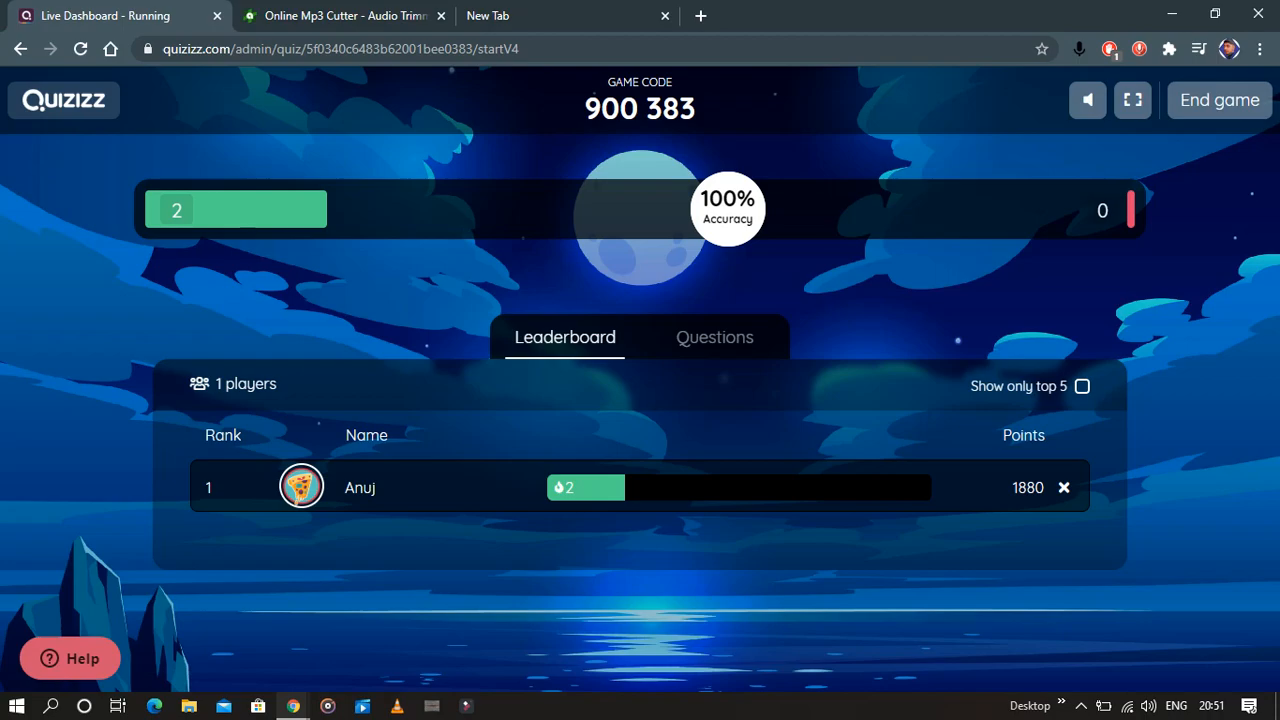
click(714, 337)
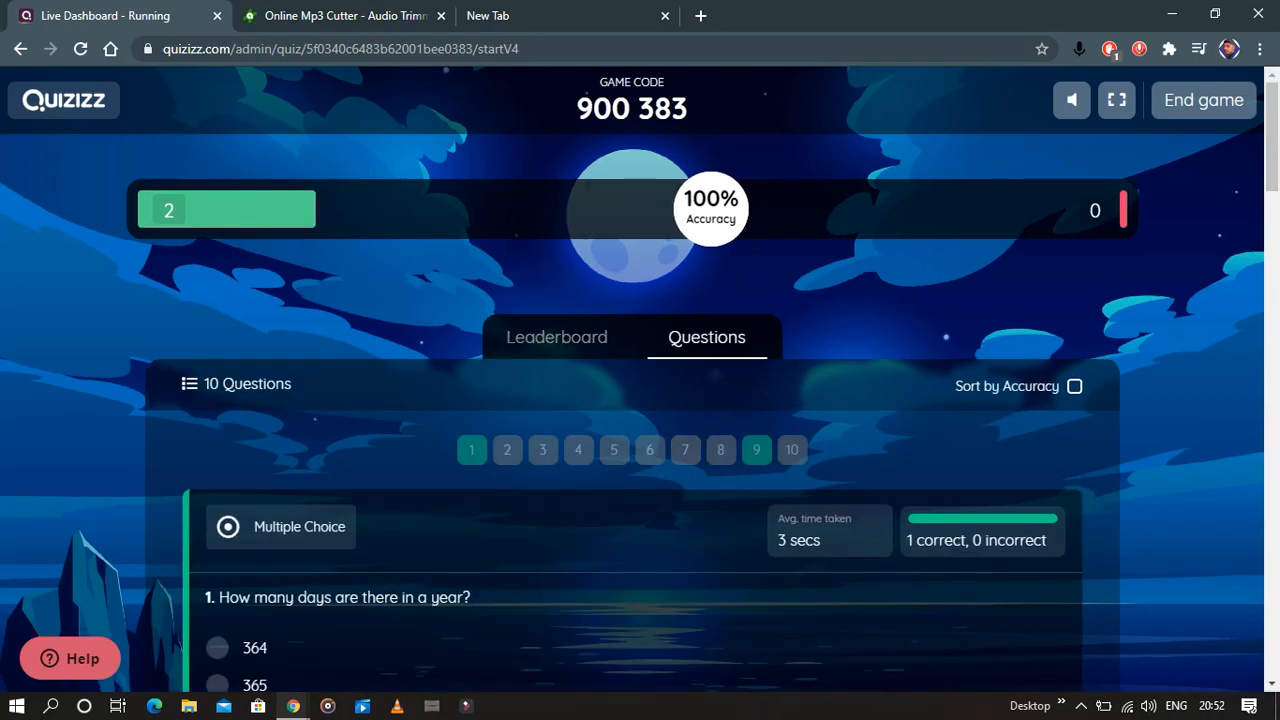
scroll(640, 400, down, 2)
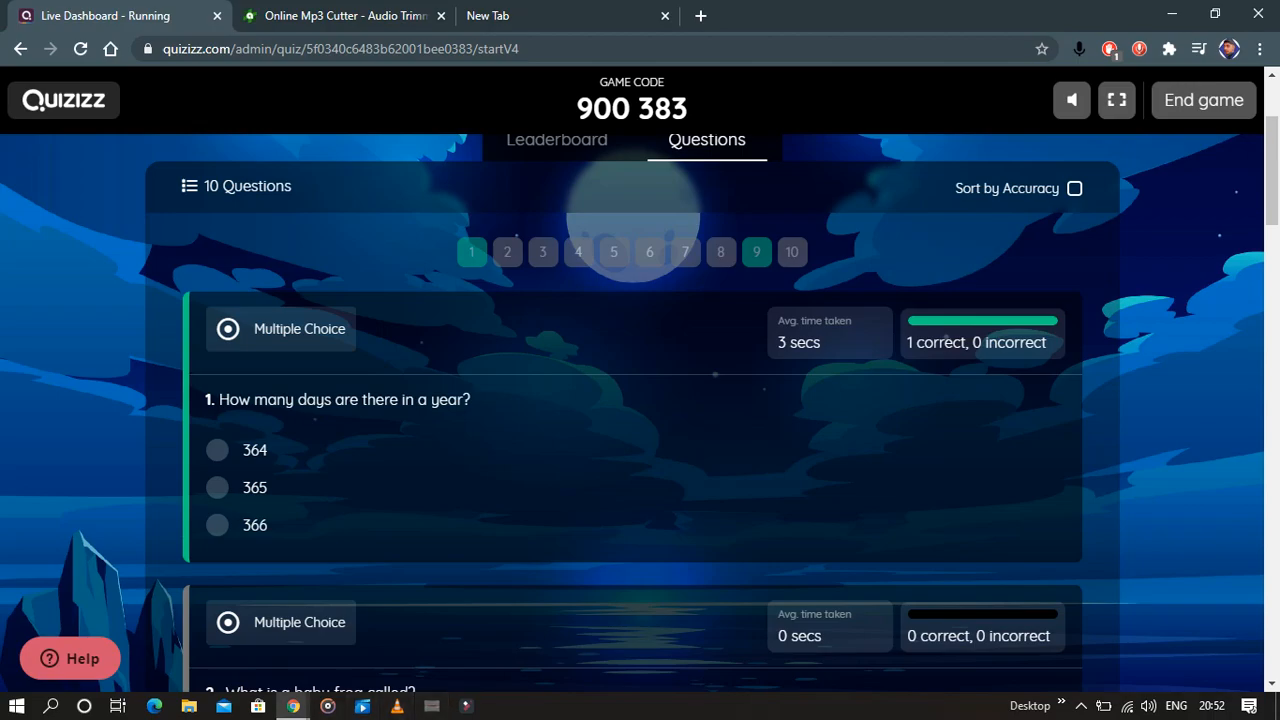
Return to the player window and answer "India" to both the Taj Mahal question and the highest population question
mouse_move(293, 705)
click(393, 617)
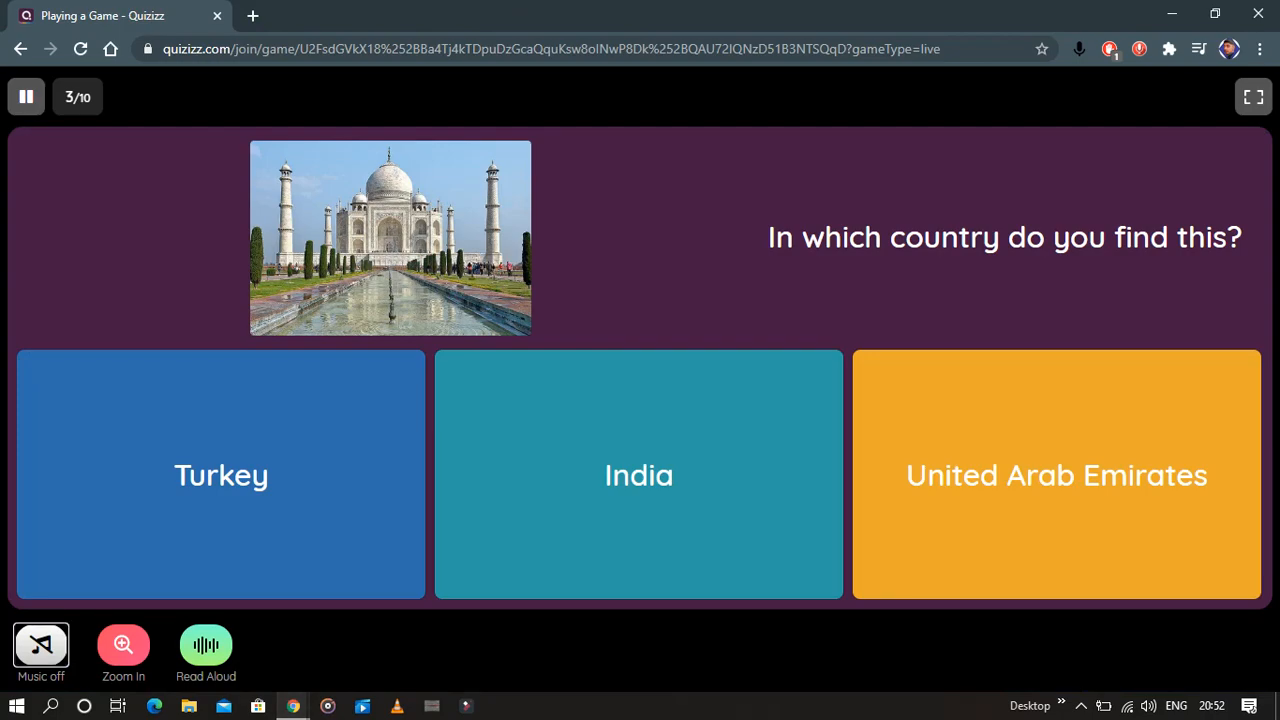
key(2)
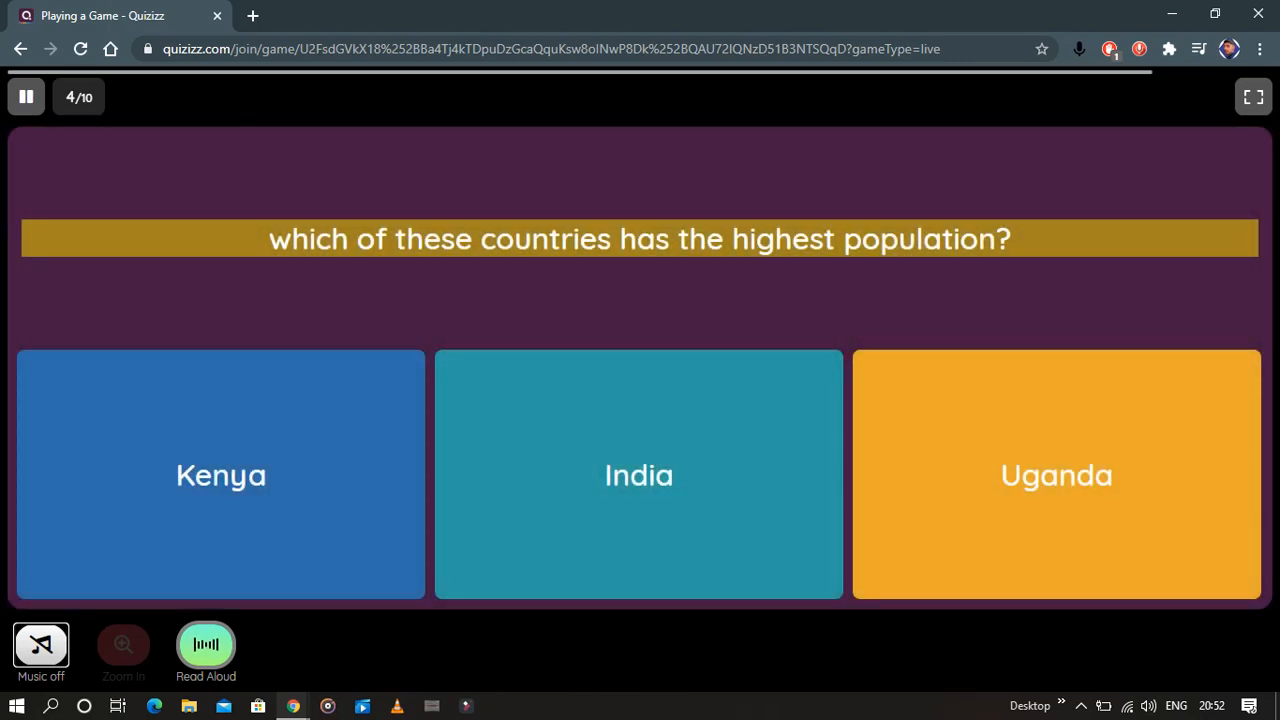
key(2)
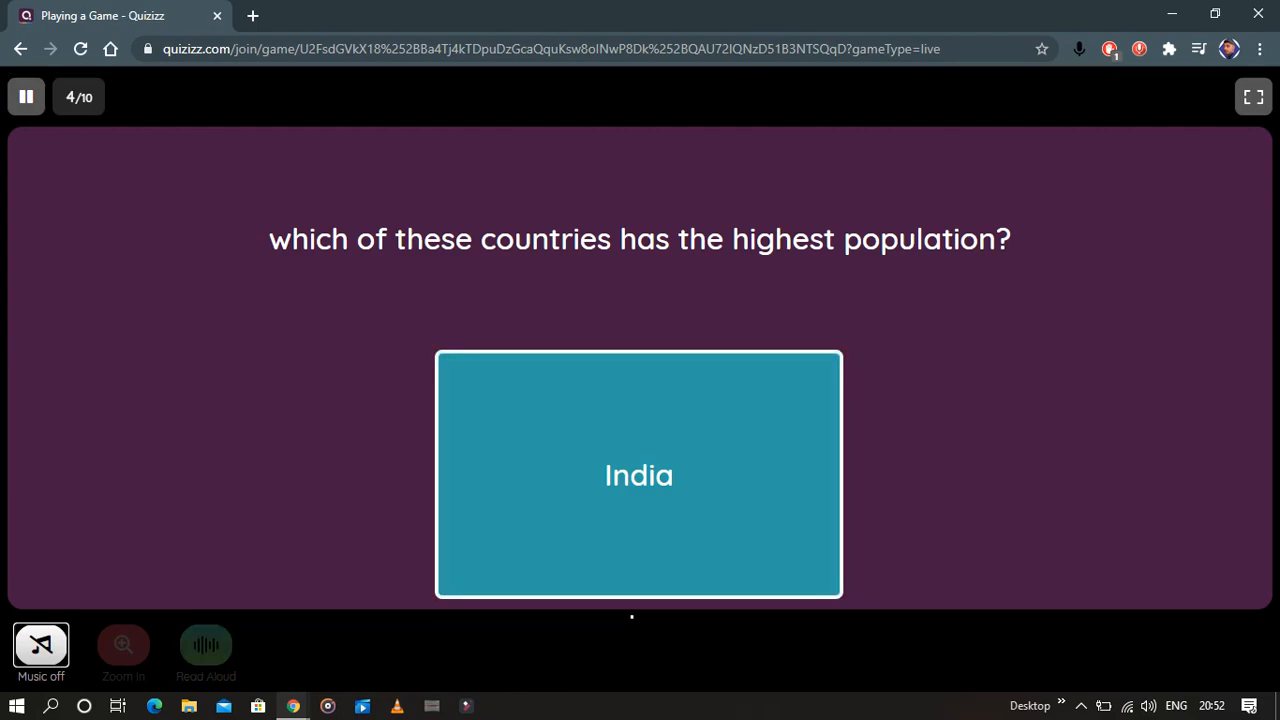